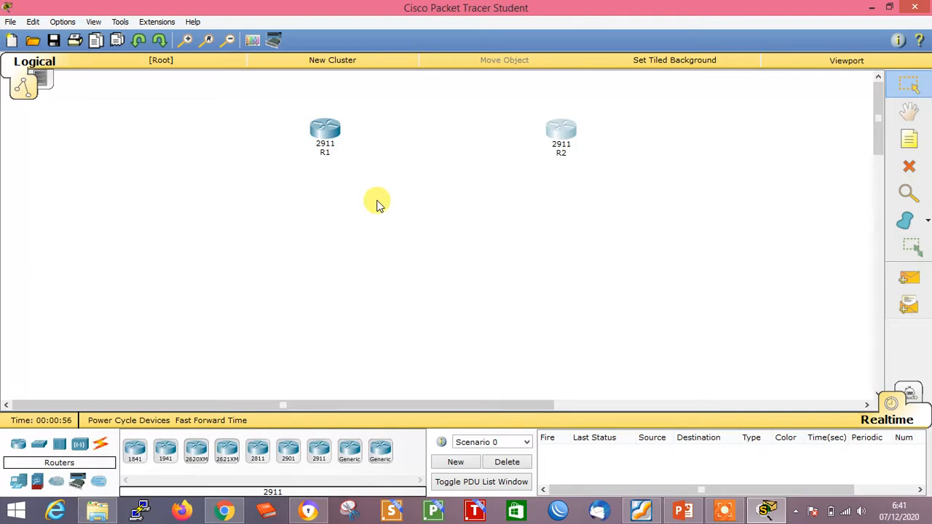
Power off router R1, install an HWIC-2T module in its rightmost expansion slot, and switch the router back on.
{"action": "left_click", "coordinate": [40, 445]}
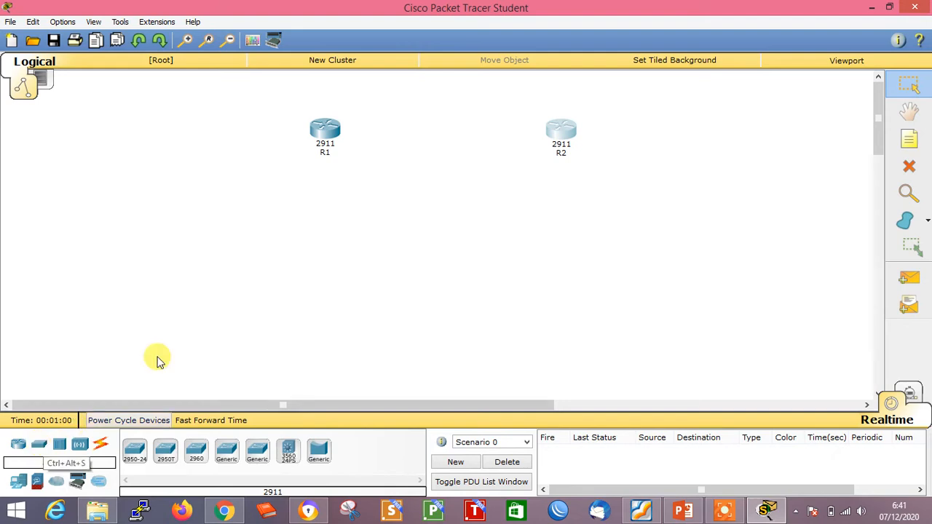
{"action": "left_click", "coordinate": [325, 138]}
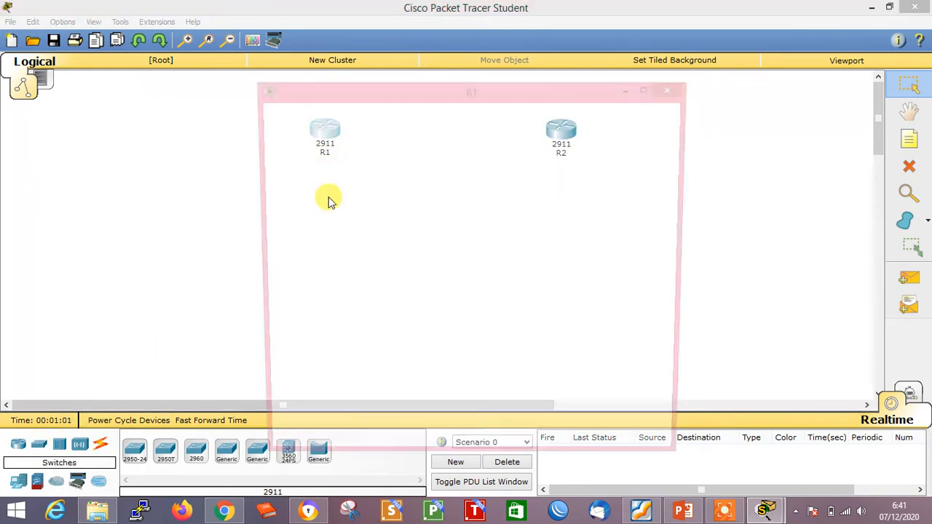
{"action": "left_click", "coordinate": [651, 88]}
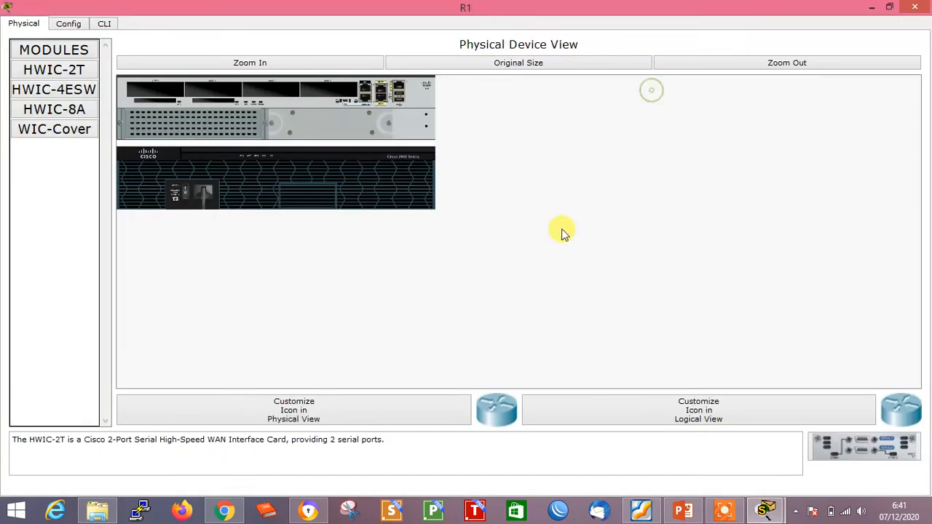
{"action": "left_click", "coordinate": [188, 195]}
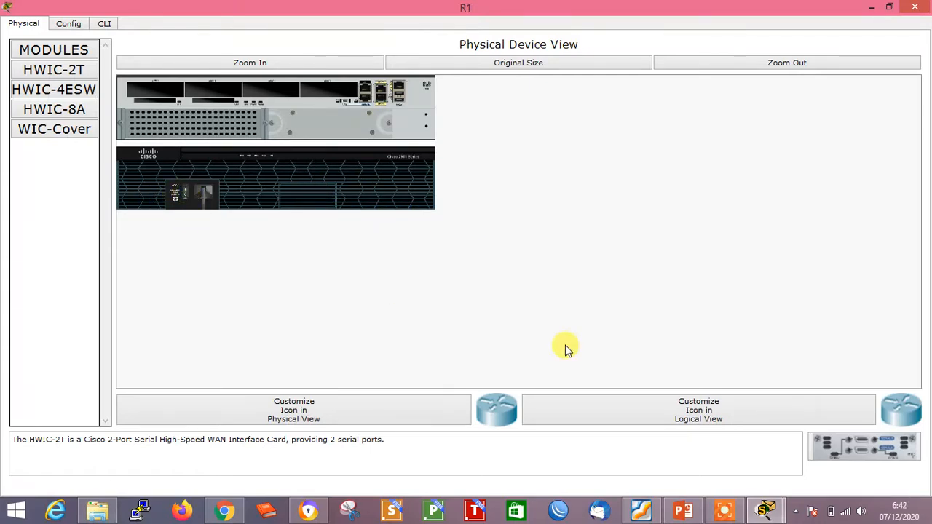
{"action": "left_click_drag", "start_coordinate": [867, 447], "coordinate": [313, 89]}
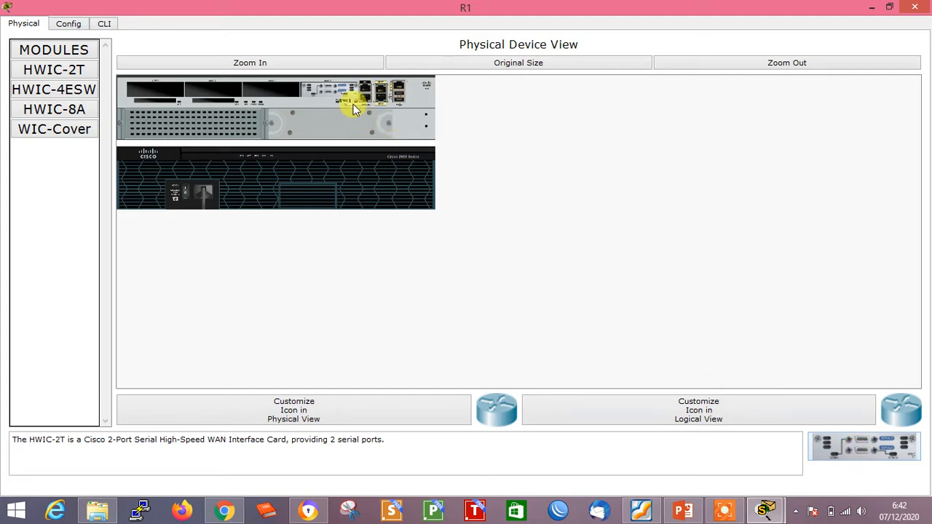
{"action": "left_click", "coordinate": [914, 7]}
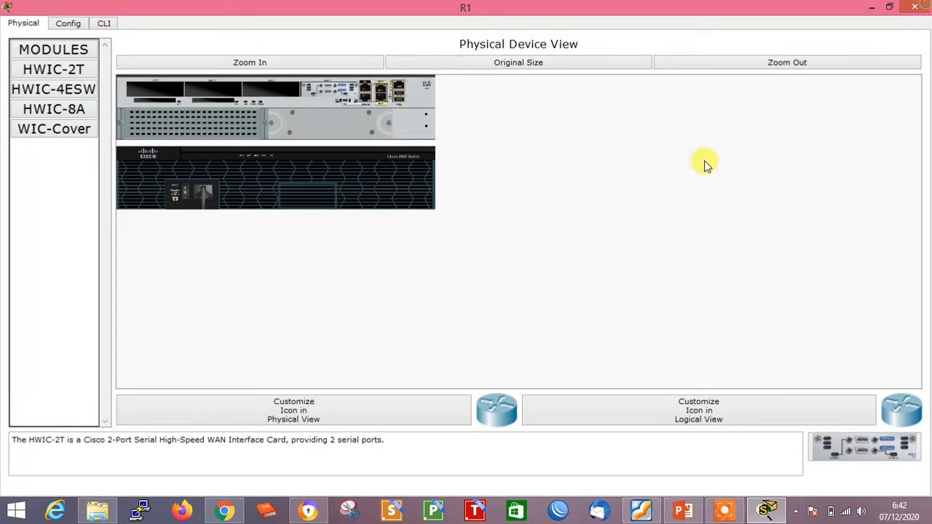
Power off router R2, install an HWIC-2T module in its eHWIC 0 slot, and switch the router back on.
{"action": "left_click", "coordinate": [560, 131]}
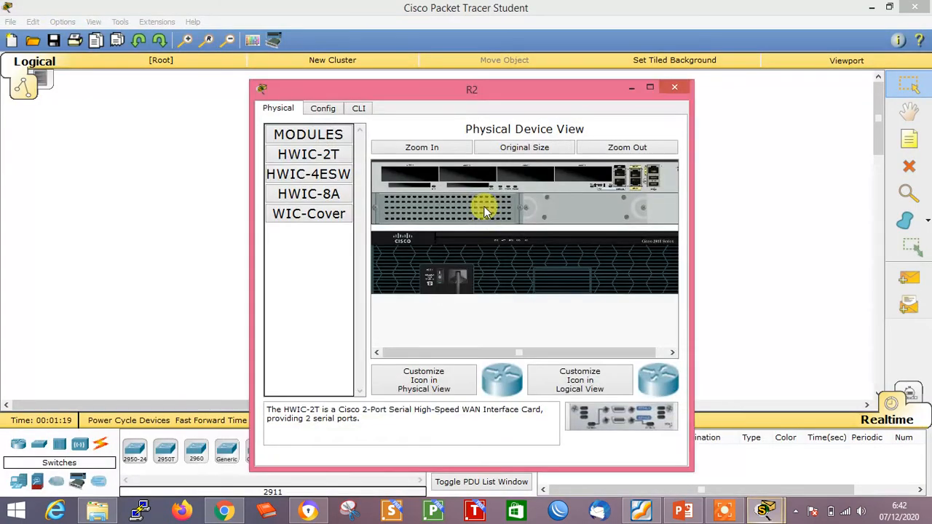
{"action": "left_click", "coordinate": [654, 88]}
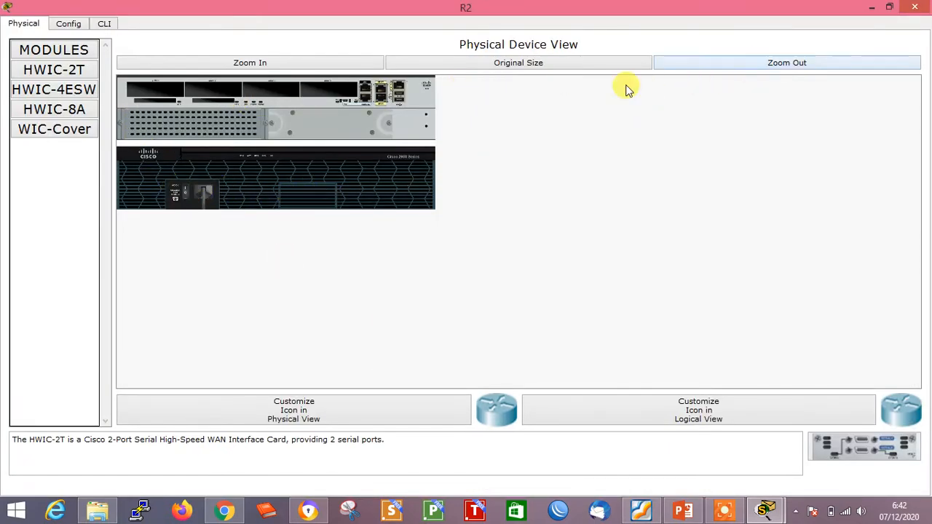
{"action": "left_click", "coordinate": [323, 66]}
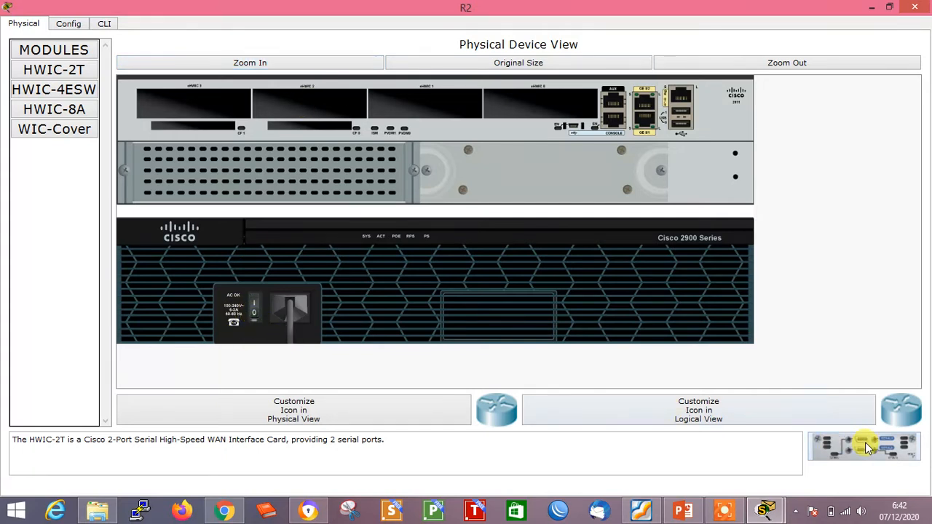
{"action": "left_click_drag", "start_coordinate": [534, 104], "coordinate": [534, 106]}
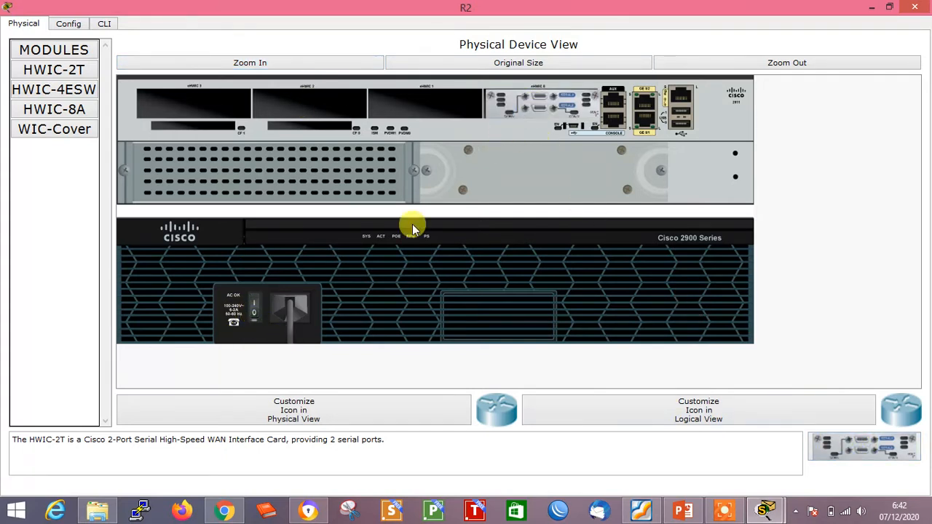
{"action": "left_click", "coordinate": [254, 310]}
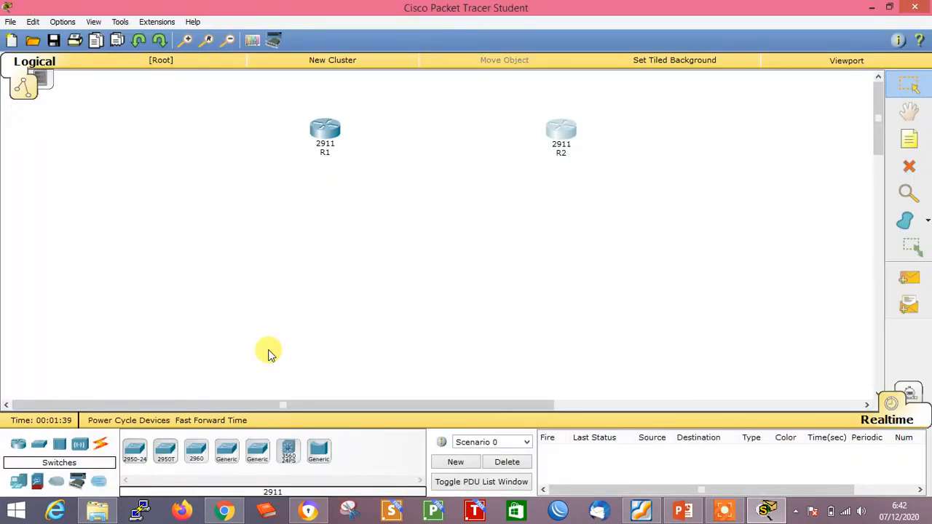
Add two 2950-24 switches to the workspace, one below R1 and one below R2.
{"action": "left_click", "coordinate": [37, 482]}
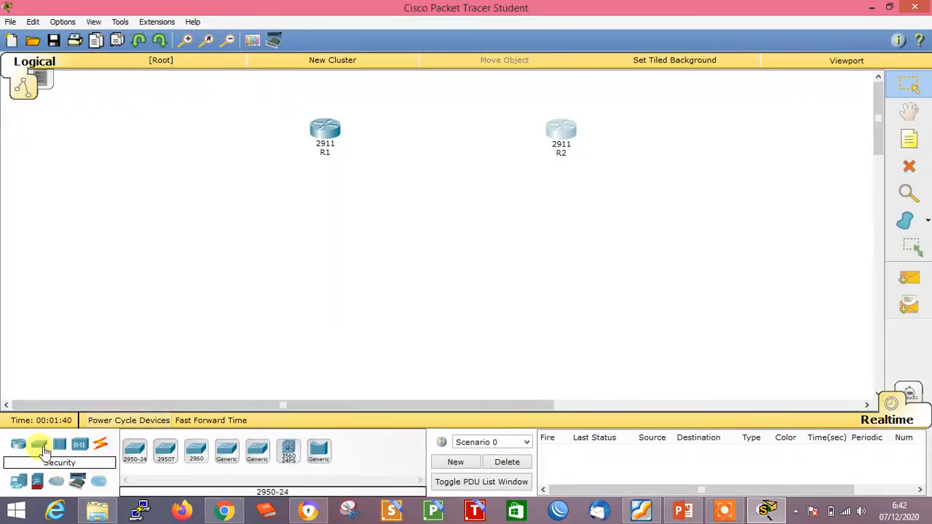
{"action": "left_click_drag", "start_coordinate": [134, 450], "coordinate": [312, 257]}
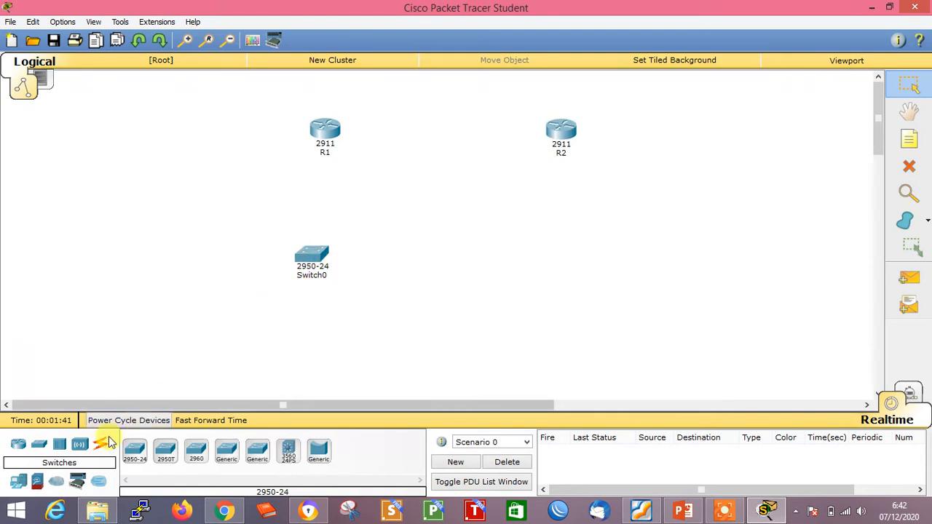
{"action": "left_click_drag", "start_coordinate": [135, 450], "coordinate": [575, 255]}
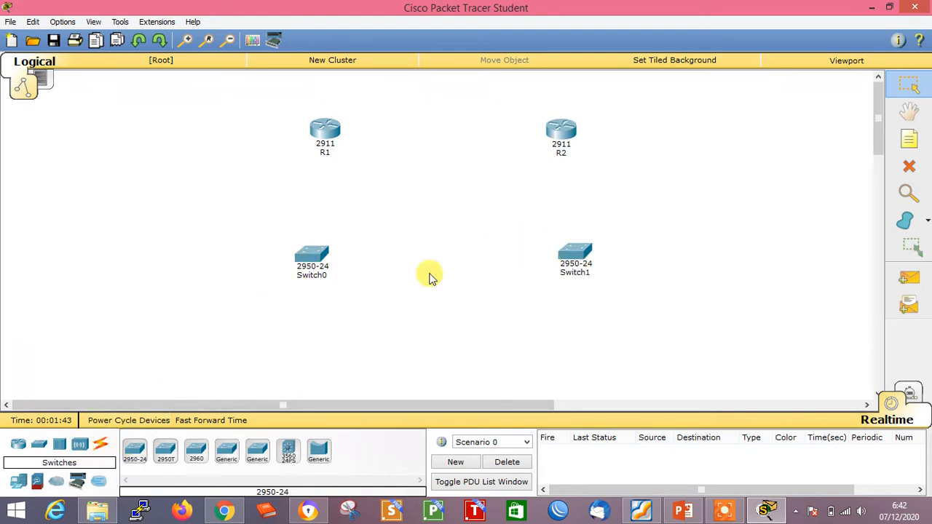
Rename the switch below R1 to SW1 and the switch below R2 to SW2.
{"action": "left_click", "coordinate": [309, 276]}
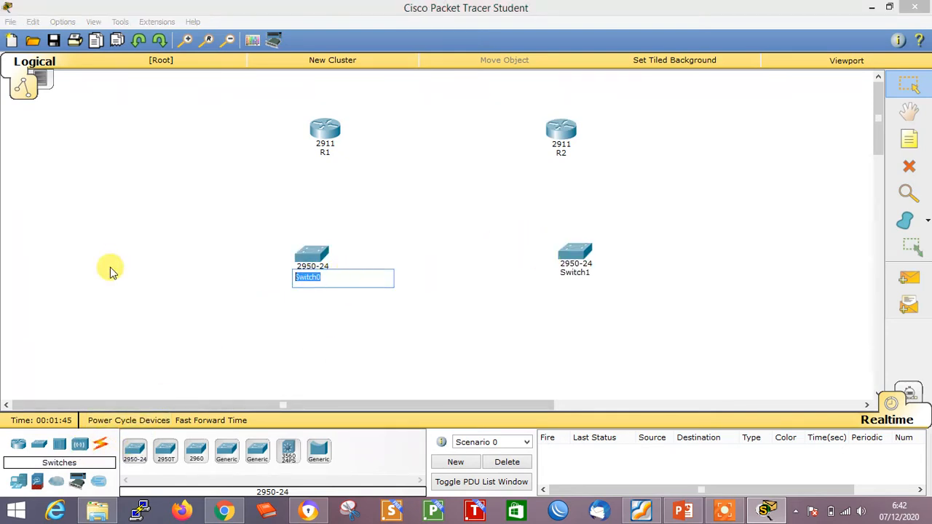
{"action": "type", "text": "SW1"}
{"action": "left_click", "coordinate": [455, 304]}
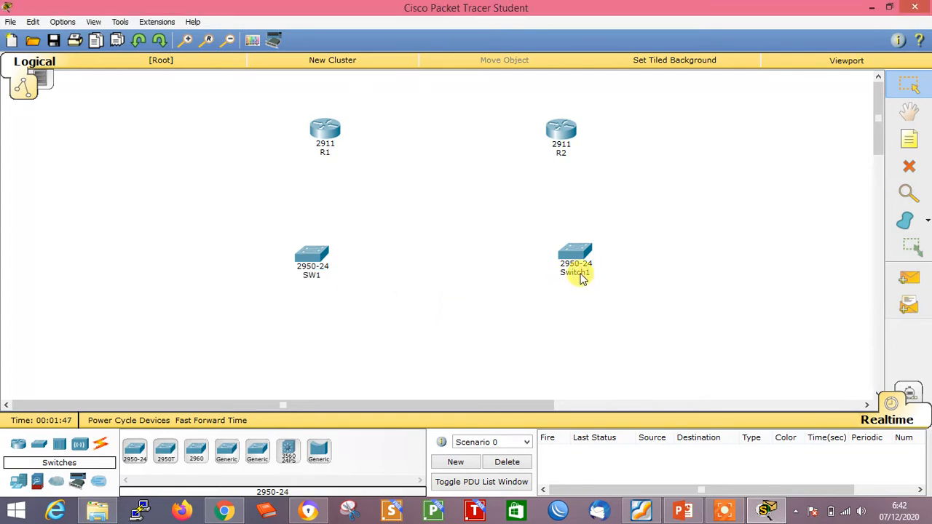
{"action": "left_click", "coordinate": [581, 273]}
{"action": "type", "text": "SW2"}
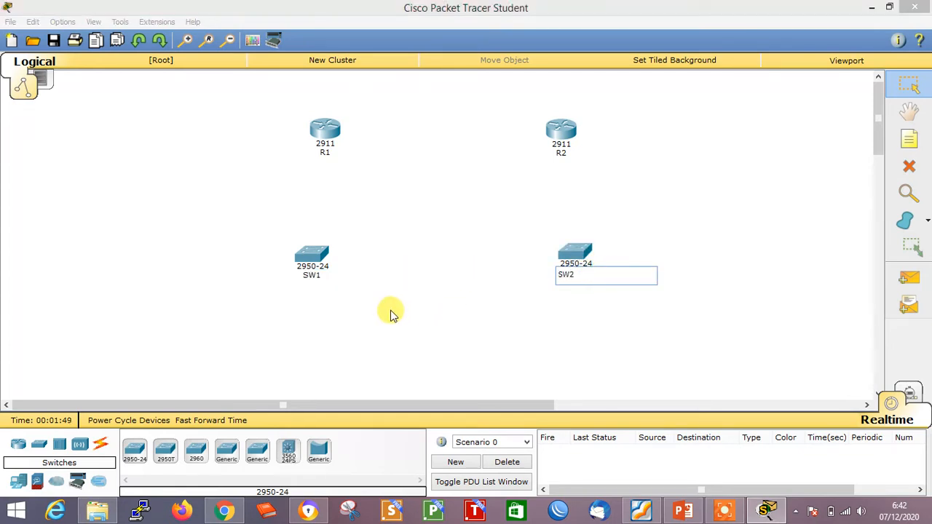
{"action": "left_click", "coordinate": [389, 311]}
Add four generic PCs to the workspace, two below SW1 and two below SW2.
{"action": "left_click_drag", "start_coordinate": [20, 487], "coordinate": [223, 336]}
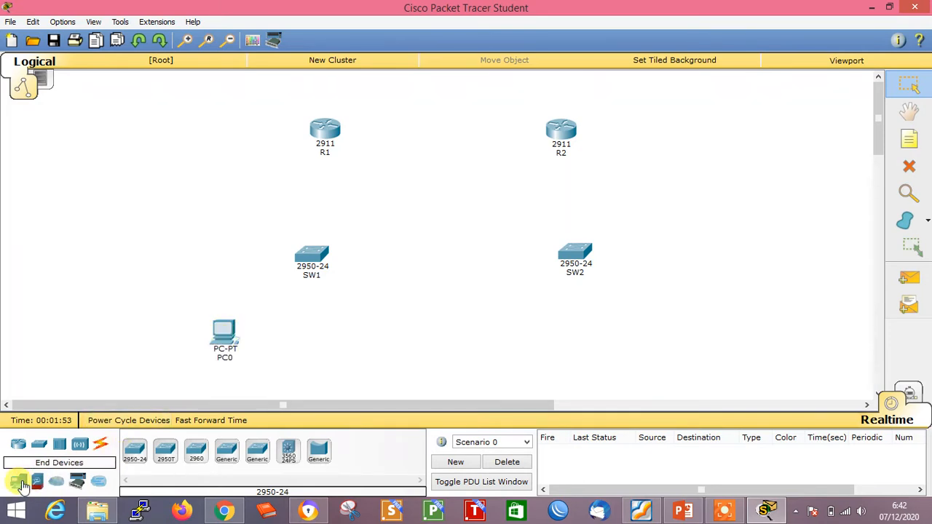
{"action": "left_click_drag", "start_coordinate": [22, 482], "coordinate": [325, 326]}
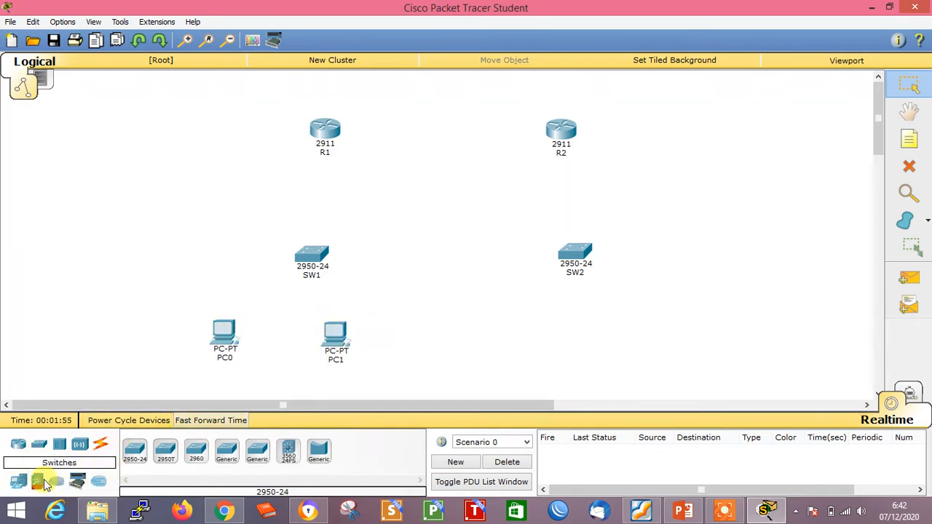
{"action": "left_click_drag", "start_coordinate": [20, 487], "coordinate": [543, 333]}
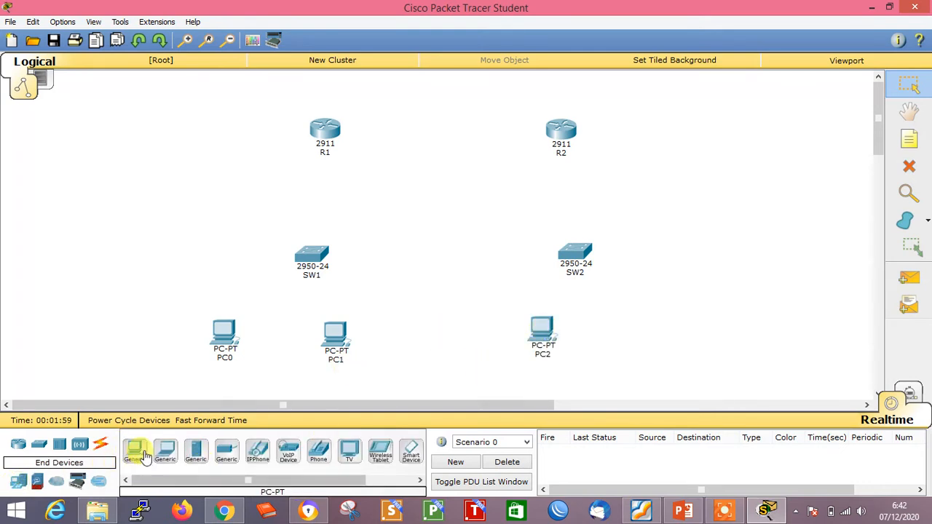
{"action": "left_click_drag", "start_coordinate": [134, 451], "coordinate": [641, 331]}
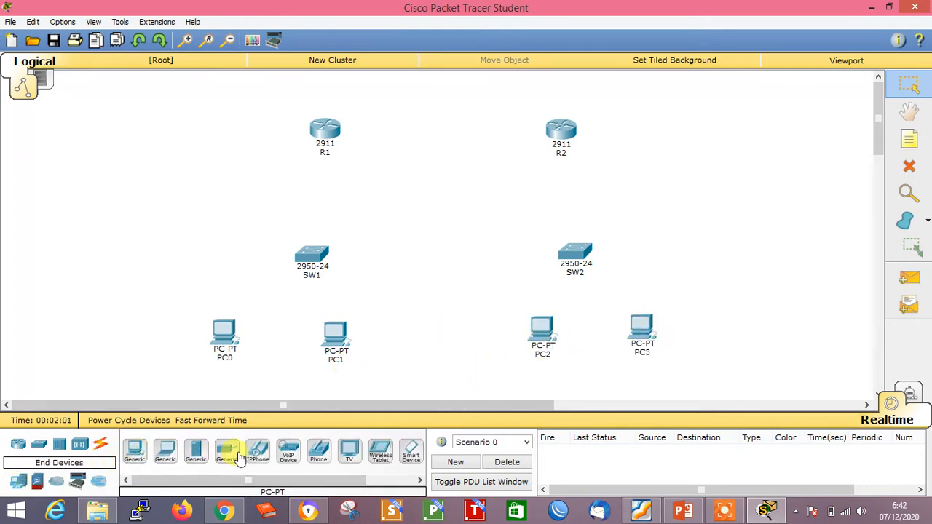
Examine the available connection types, including the Serial DCE cable.
{"action": "left_click", "coordinate": [101, 447]}
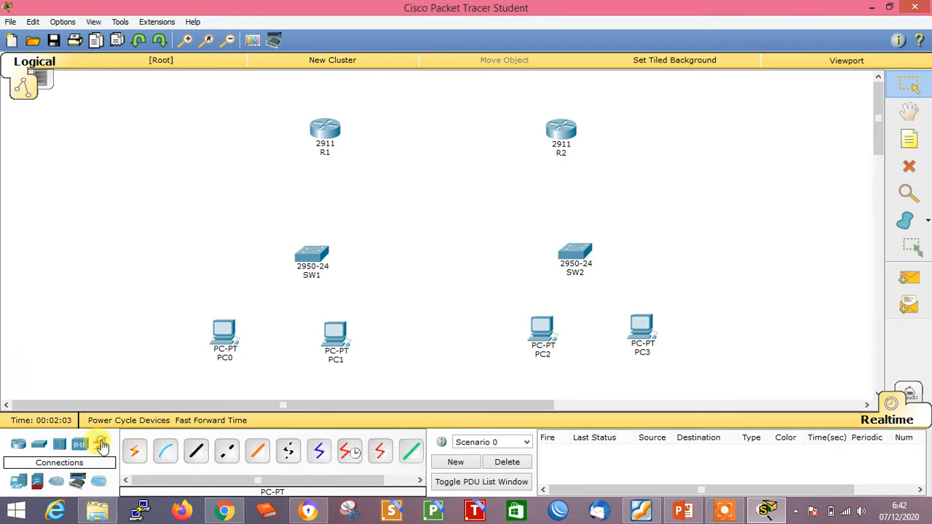
{"action": "left_click", "coordinate": [346, 458]}
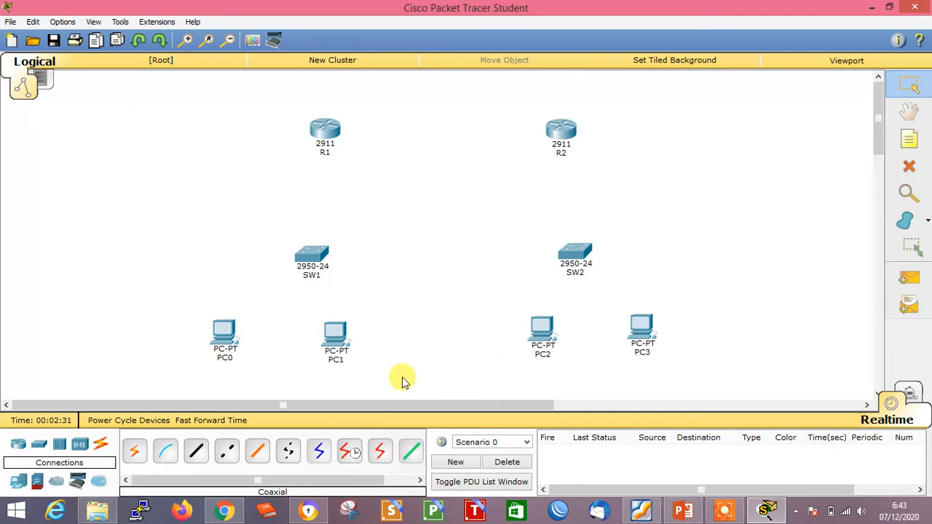
Switch to Chrome, search Google for "DCE" in a new tab, and show the image results.
{"action": "mouse_move", "coordinate": [232, 515]}
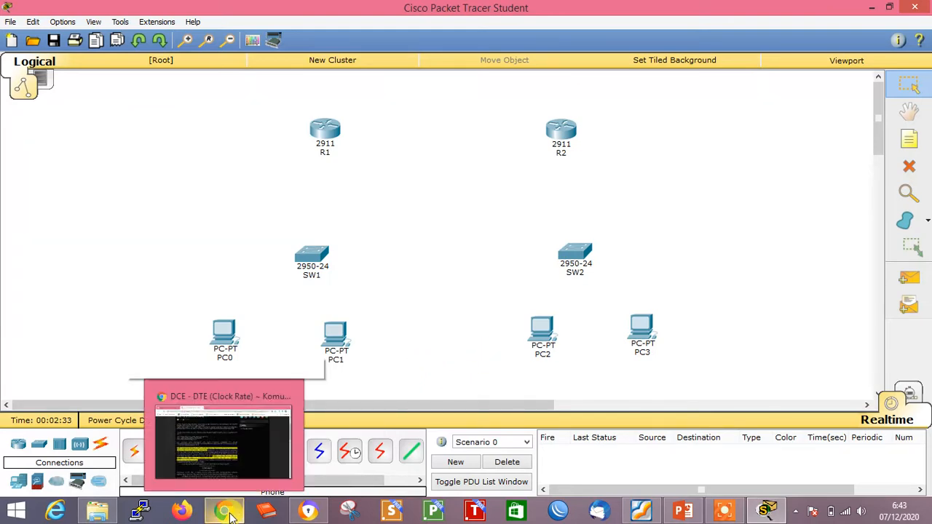
{"action": "right_click", "coordinate": [232, 516]}
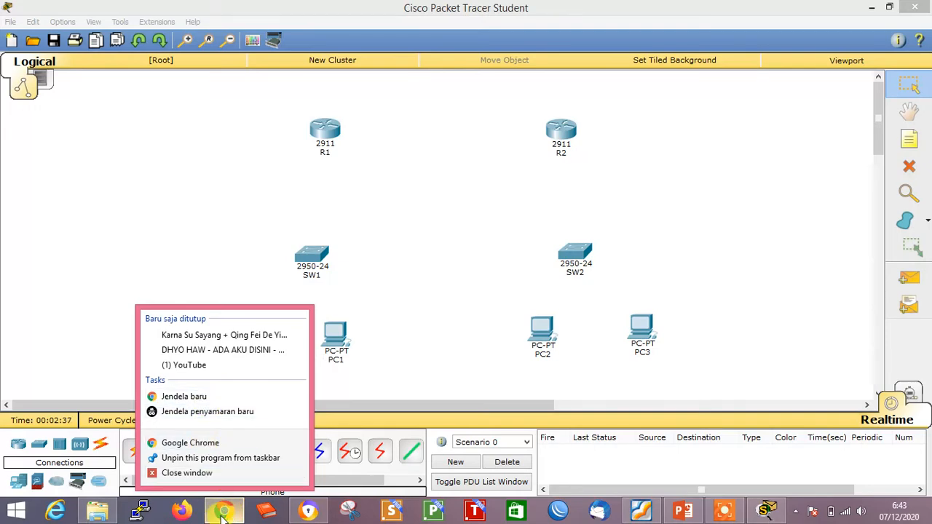
{"action": "left_click", "coordinate": [224, 513]}
{"action": "left_click", "coordinate": [223, 514]}
{"action": "left_click", "coordinate": [346, 11]}
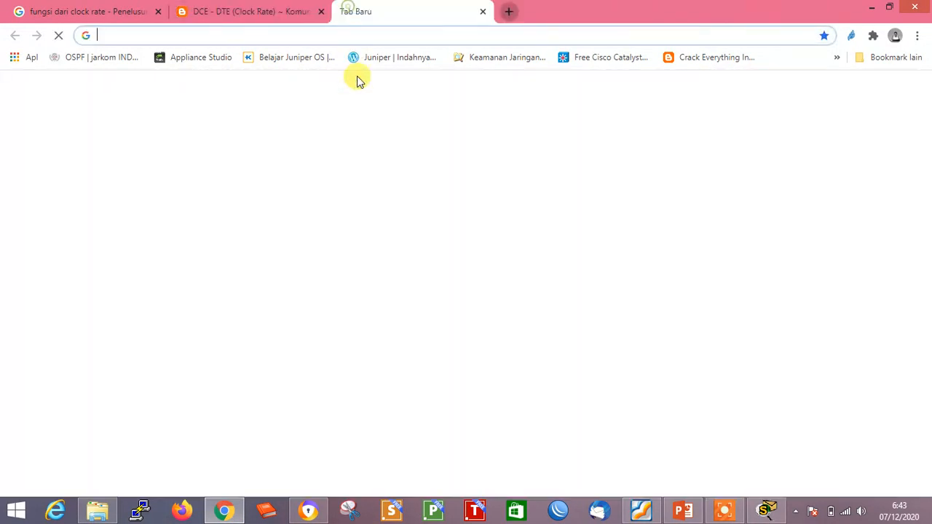
{"action": "type", "text": "DCE"}
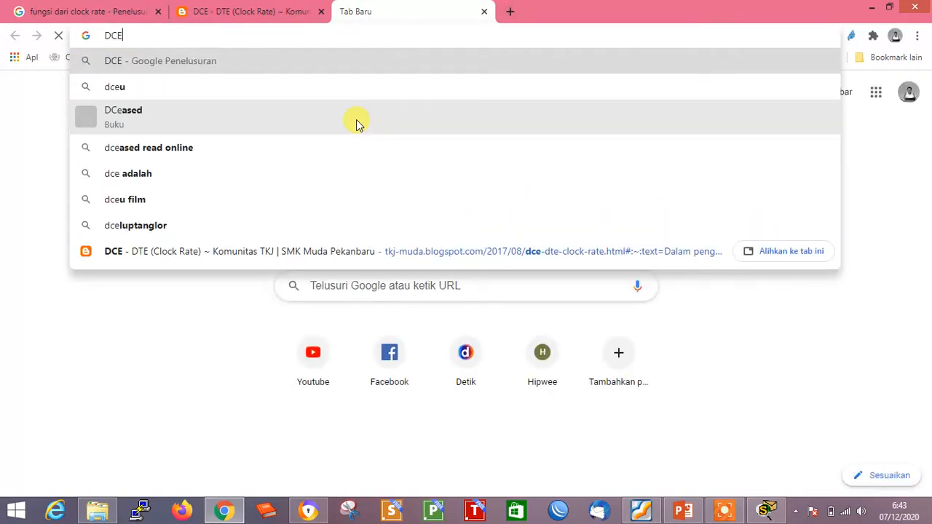
{"action": "key", "text": "Return"}
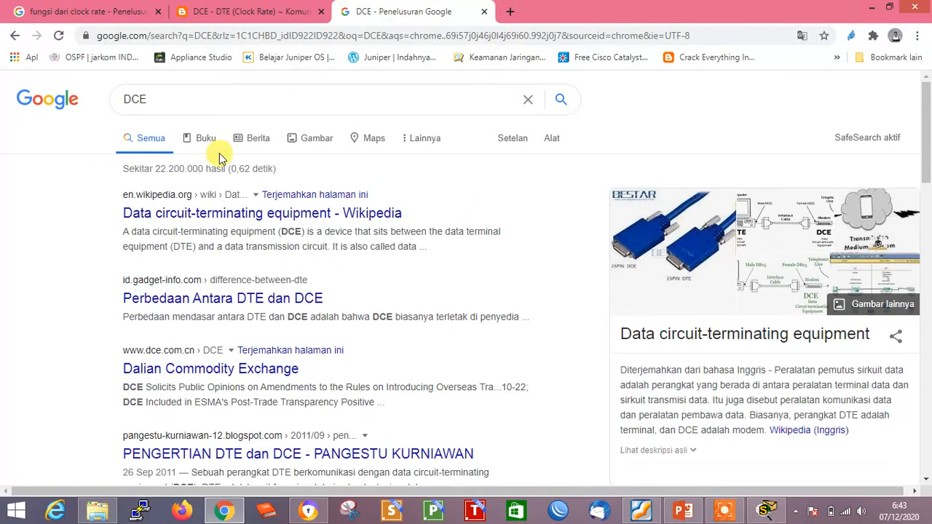
{"action": "left_click", "coordinate": [329, 145]}
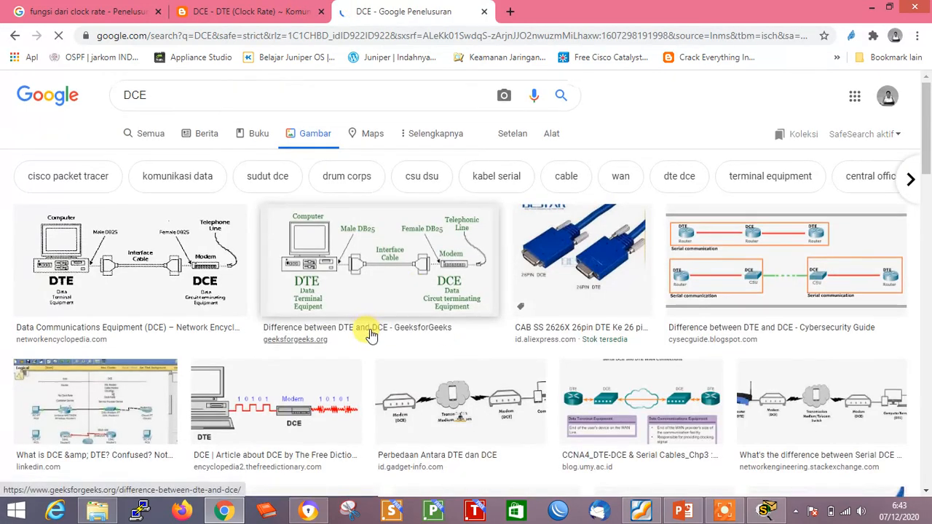
Look through the DCE image results and open the blue DTE and DCE connector picture in a new browser tab.
{"action": "scroll", "coordinate": [370, 334], "scroll_direction": "down", "scroll_amount": 3}
{"action": "scroll", "coordinate": [370, 334], "scroll_direction": "down", "scroll_amount": 2}
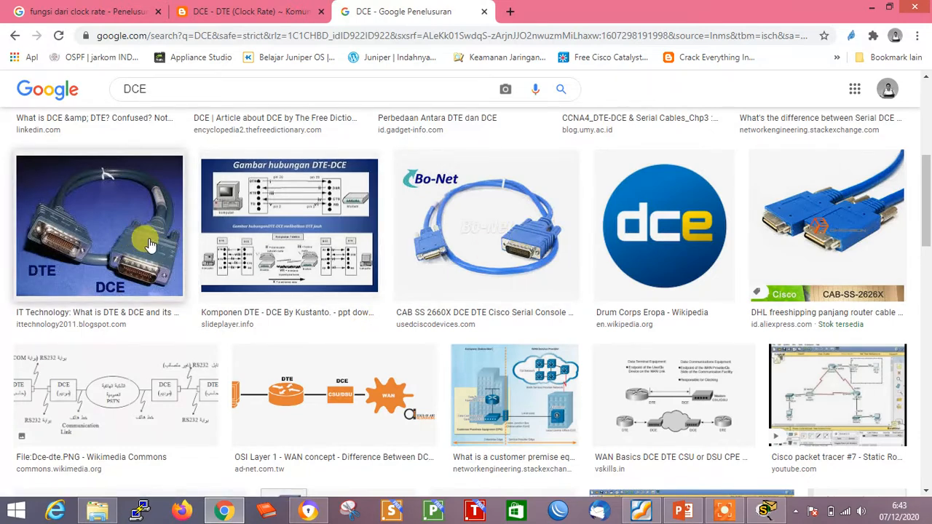
{"action": "scroll", "coordinate": [276, 273], "scroll_direction": "down", "scroll_amount": 2}
{"action": "scroll", "coordinate": [275, 272], "scroll_direction": "down", "scroll_amount": 2}
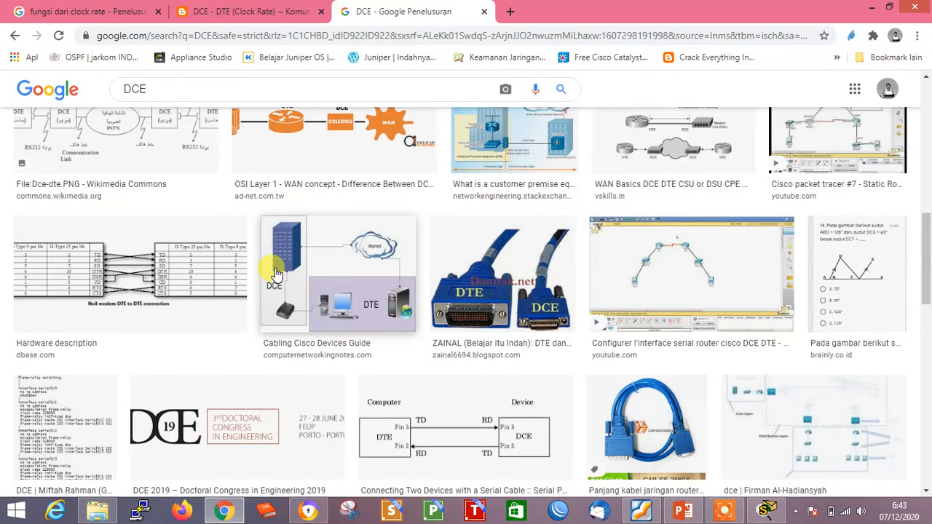
{"action": "right_click", "coordinate": [512, 277]}
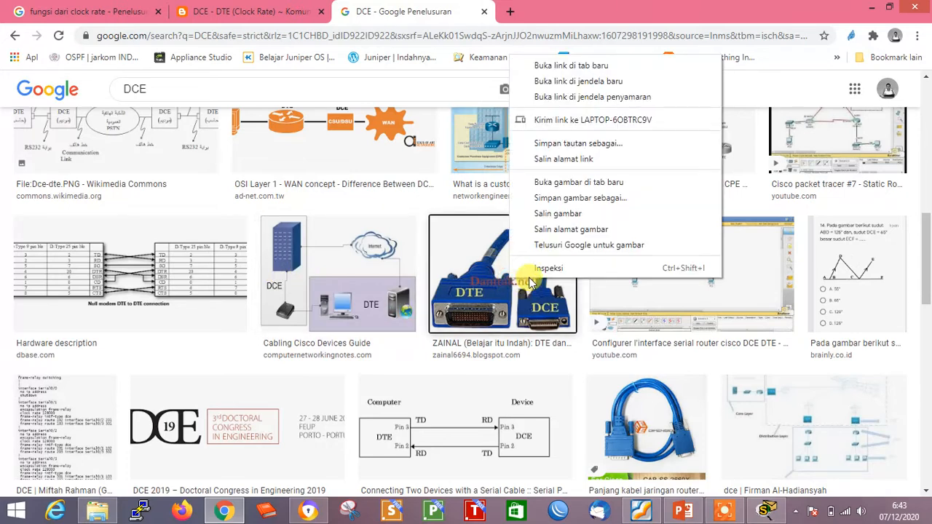
{"action": "left_click", "coordinate": [589, 66]}
Refine the Google image search to "dce dte cable".
{"action": "scroll", "coordinate": [468, 288], "scroll_direction": "up", "scroll_amount": 5}
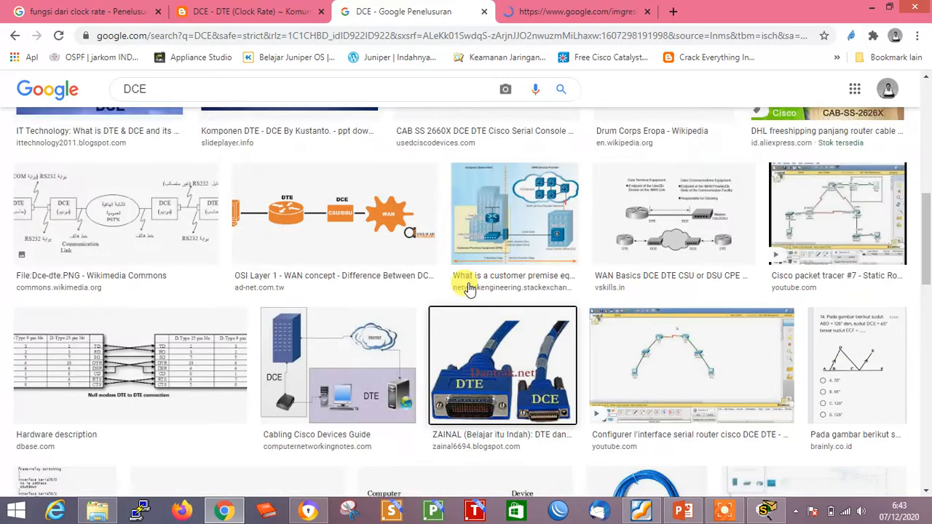
{"action": "scroll", "coordinate": [468, 288], "scroll_direction": "up", "scroll_amount": 3}
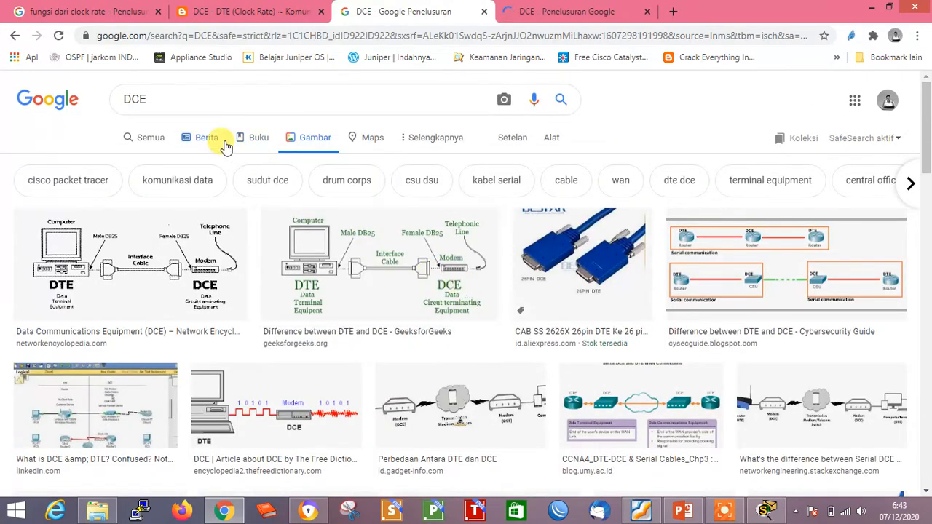
{"action": "left_click", "coordinate": [209, 93]}
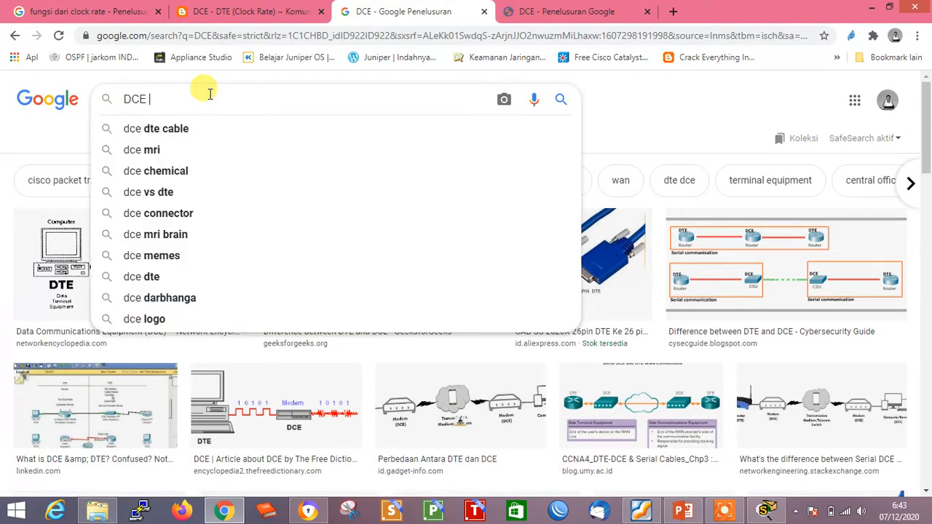
{"action": "key", "text": "Down"}
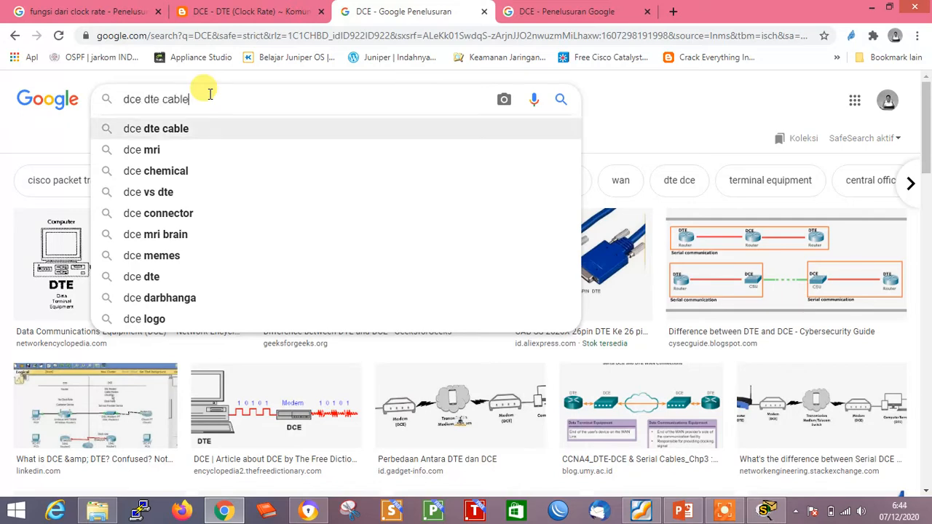
{"action": "key", "text": "Return"}
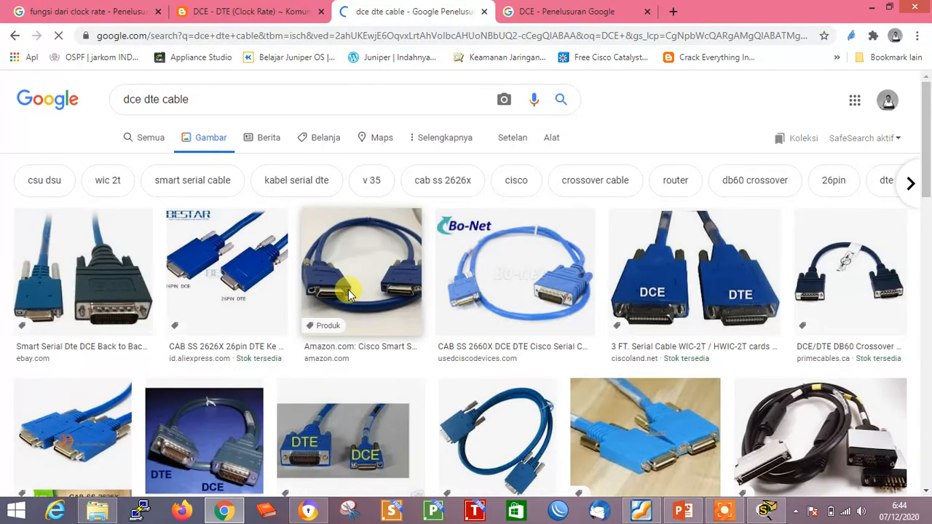
Open the YouTube "Serial DCE DTE" picture and the "O que sao: CSU/DSU, DTE e DCE?" connector picture in new browser tabs.
{"action": "scroll", "coordinate": [348, 294], "scroll_direction": "down", "scroll_amount": 5}
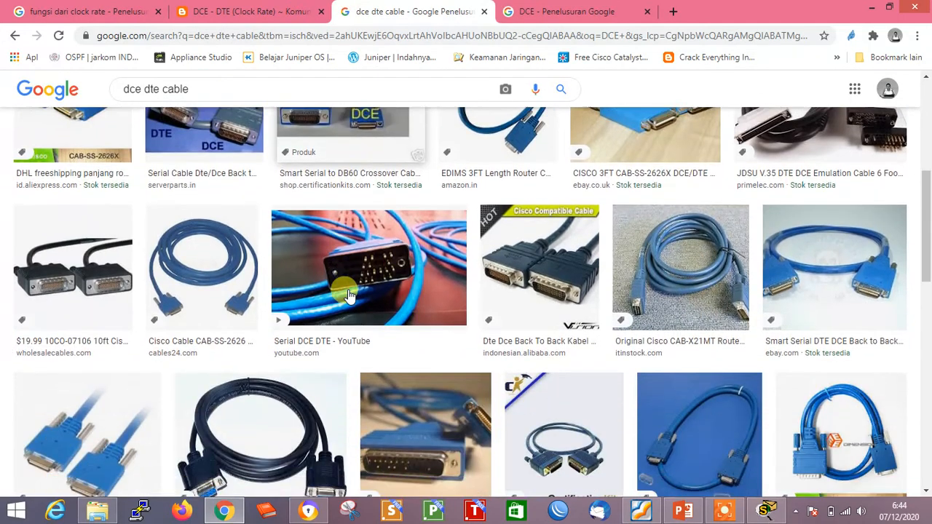
{"action": "right_click", "coordinate": [368, 243]}
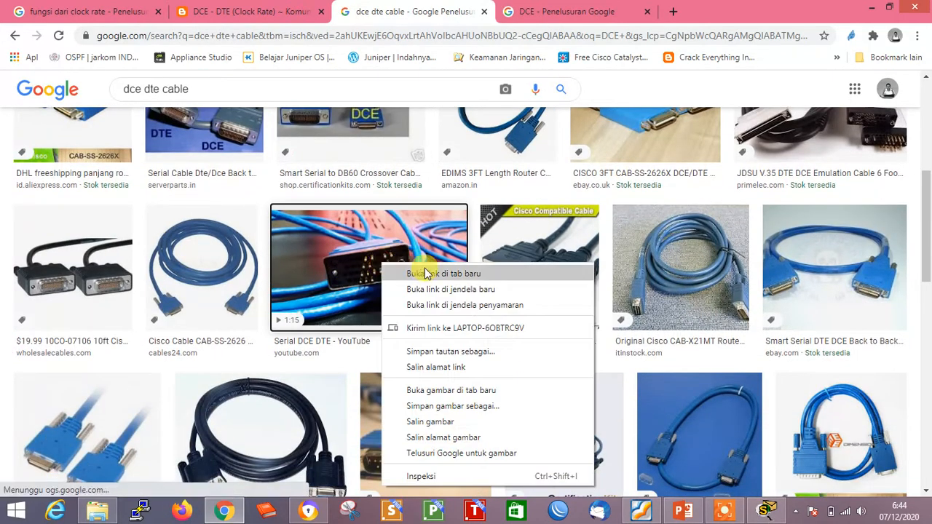
{"action": "left_click", "coordinate": [408, 271]}
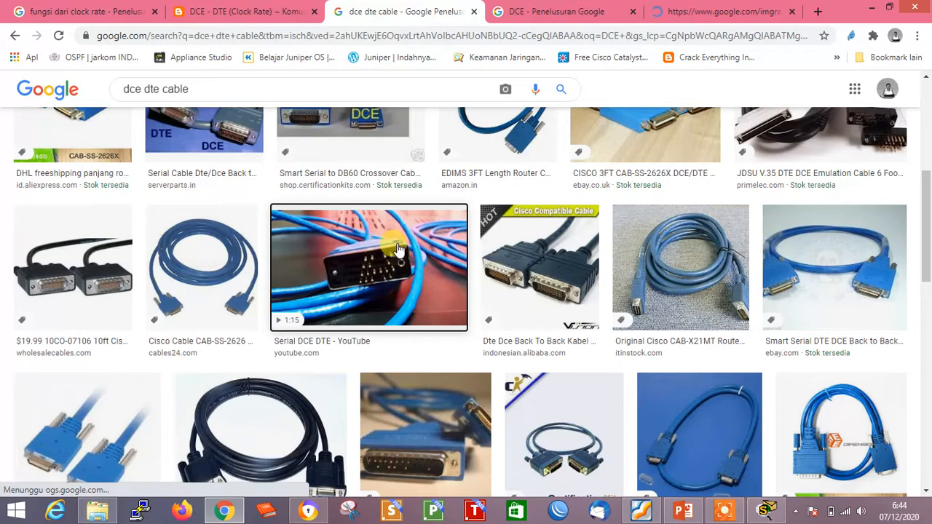
{"action": "scroll", "coordinate": [380, 291], "scroll_direction": "down", "scroll_amount": 1}
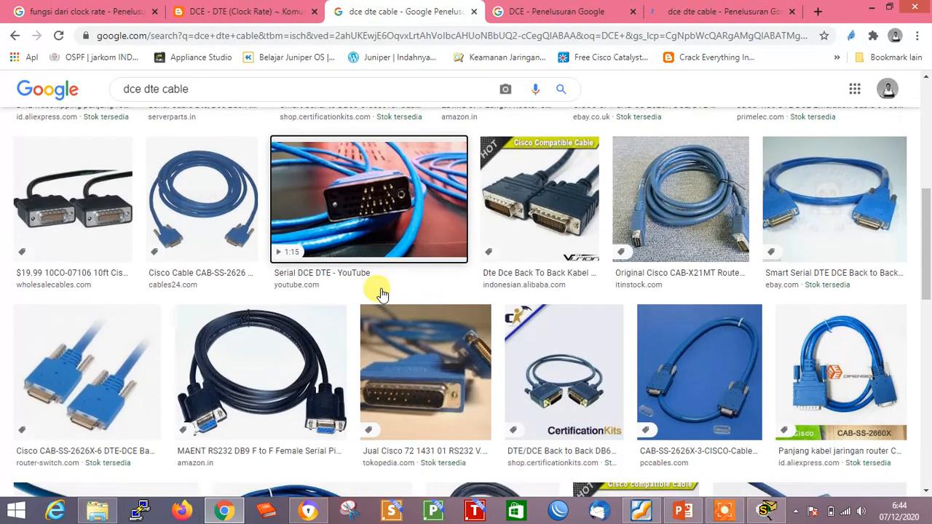
{"action": "scroll", "coordinate": [381, 291], "scroll_direction": "down", "scroll_amount": 5}
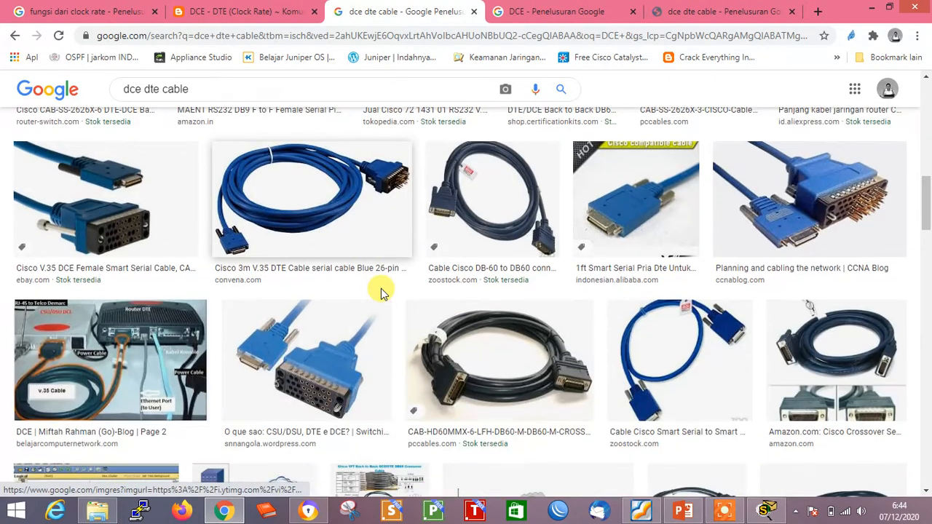
{"action": "right_click", "coordinate": [334, 355]}
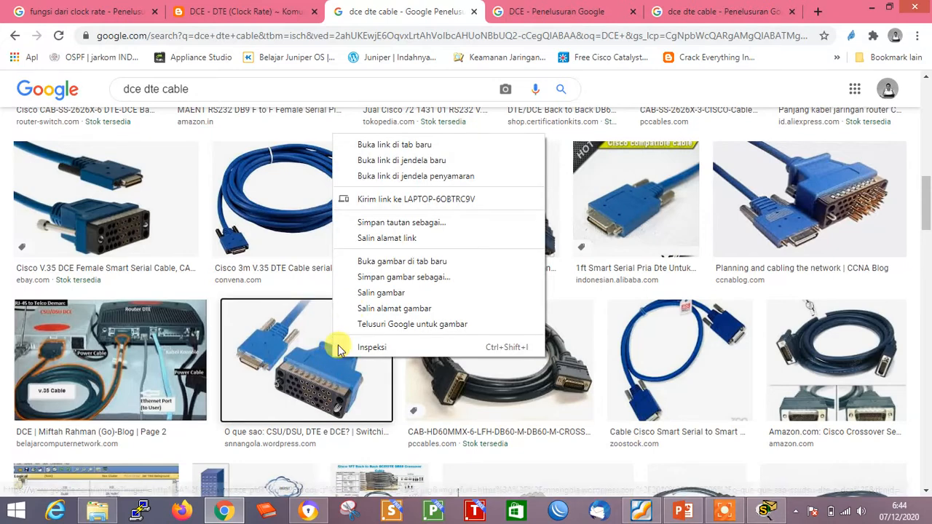
{"action": "left_click", "coordinate": [406, 146]}
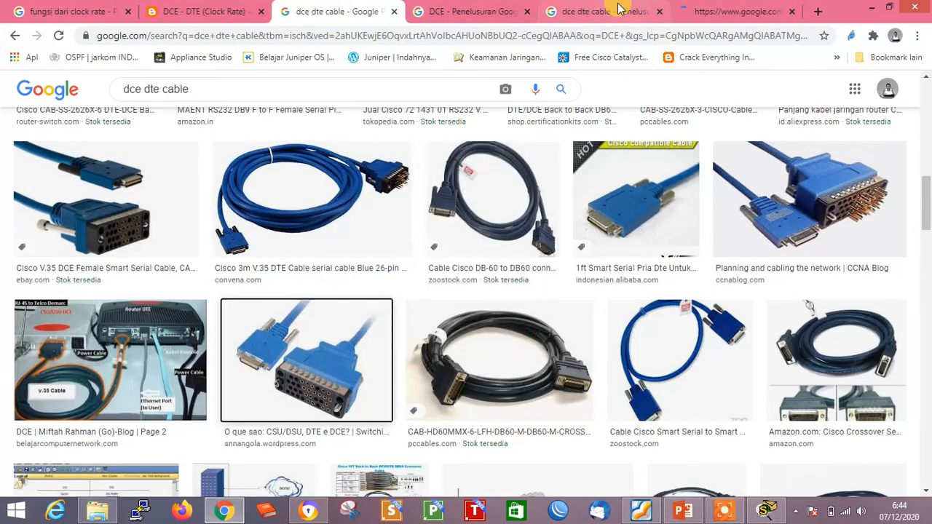
Compare the connectors in the opened cable pictures, and preview the Cisco 3m V.35 DTE cable from the image results.
{"action": "left_click", "coordinate": [595, 13]}
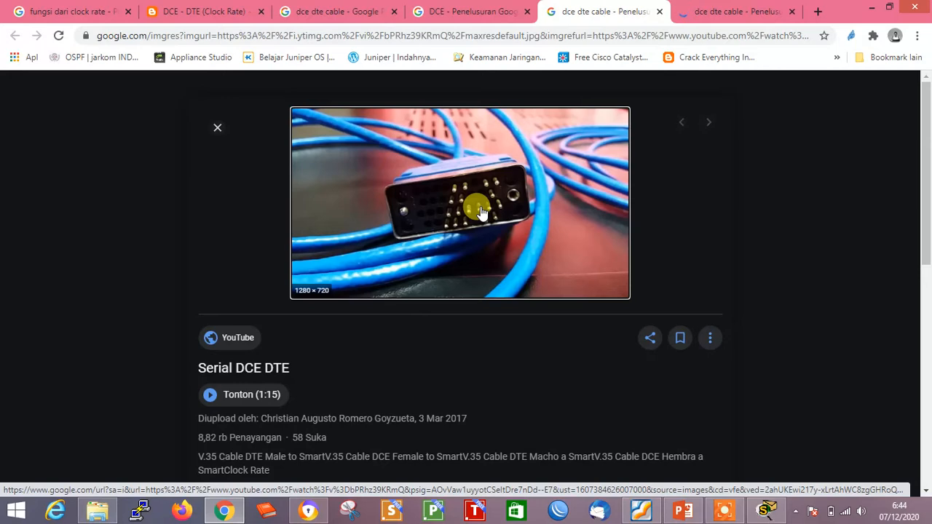
{"action": "left_click", "coordinate": [680, 16]}
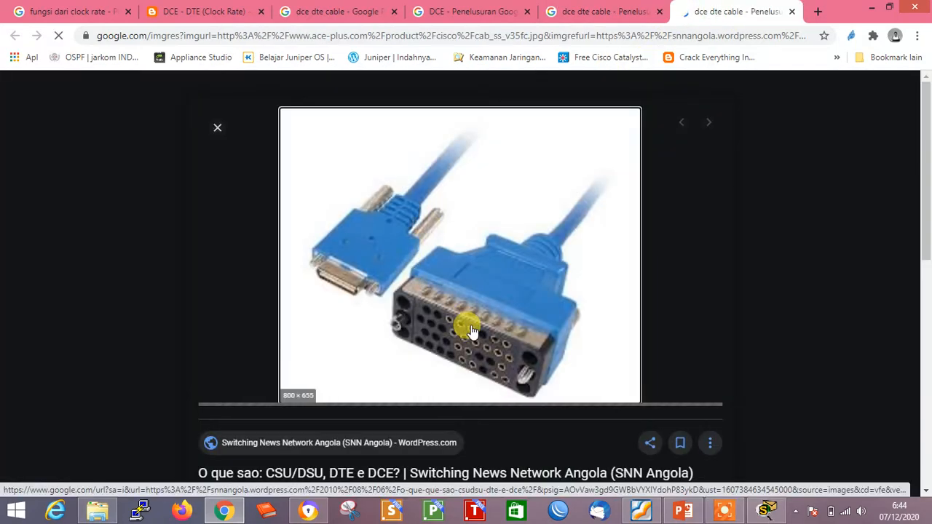
{"action": "scroll", "coordinate": [472, 332], "scroll_direction": "down", "scroll_amount": 1}
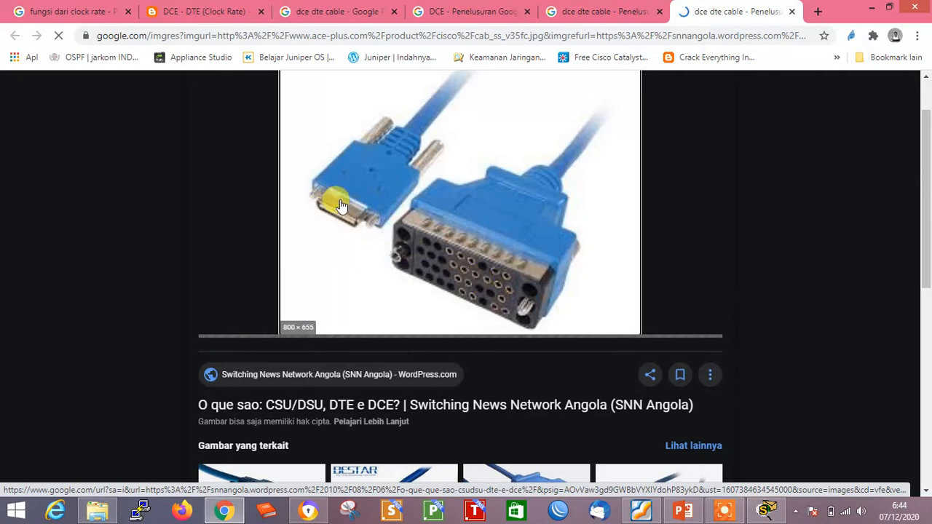
{"action": "left_click", "coordinate": [494, 7]}
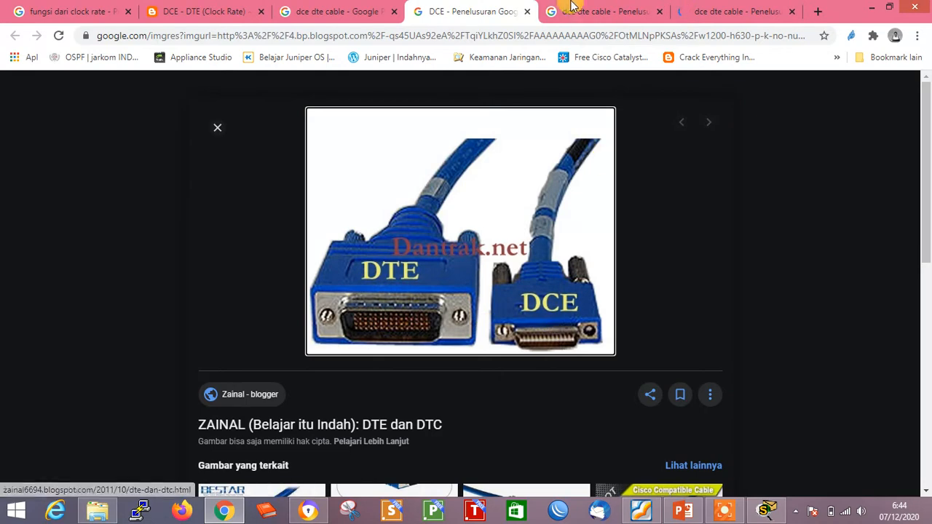
{"action": "left_click", "coordinate": [570, 8]}
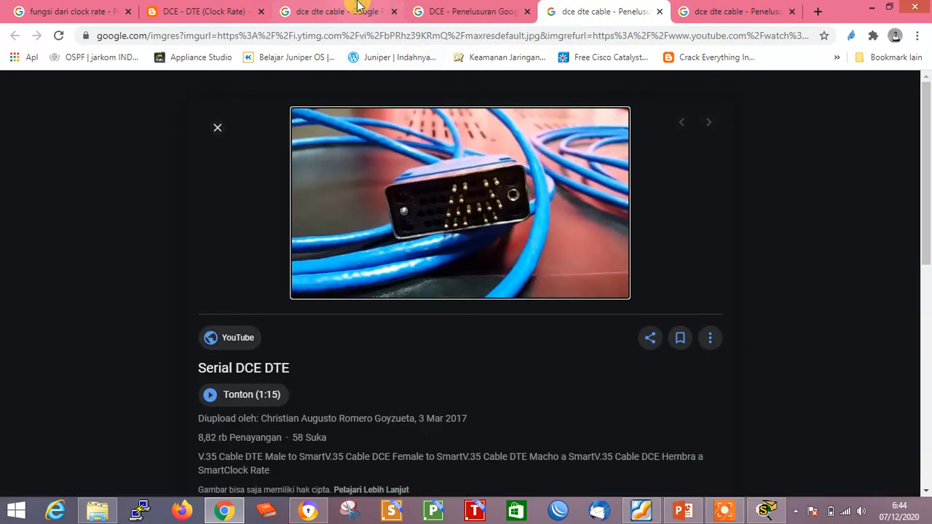
{"action": "left_click", "coordinate": [357, 9]}
{"action": "left_click", "coordinate": [274, 222]}
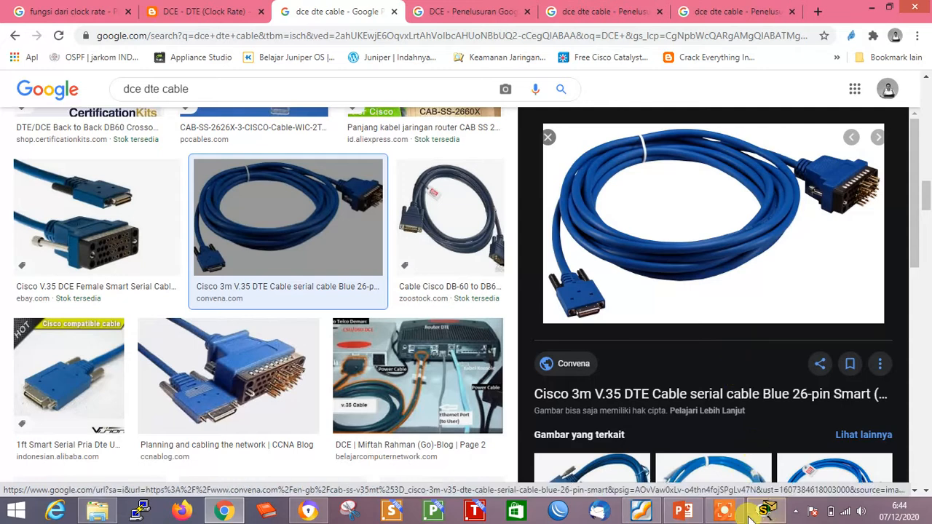
Switch to Packet Tracer and connect R1 Serial0/0/0 to R2 Serial0/0/0 with a Serial DCE cable, starting at R1.
{"action": "left_click", "coordinate": [715, 477]}
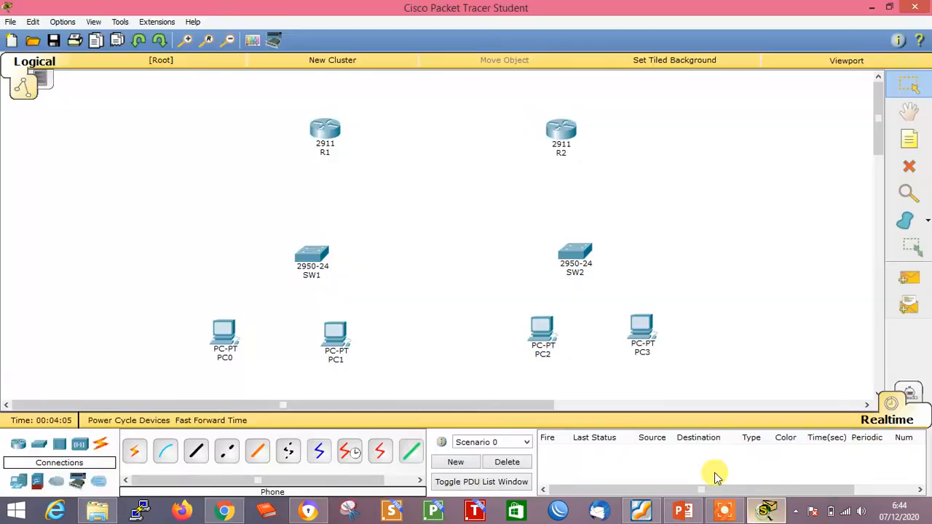
{"action": "left_click", "coordinate": [351, 458]}
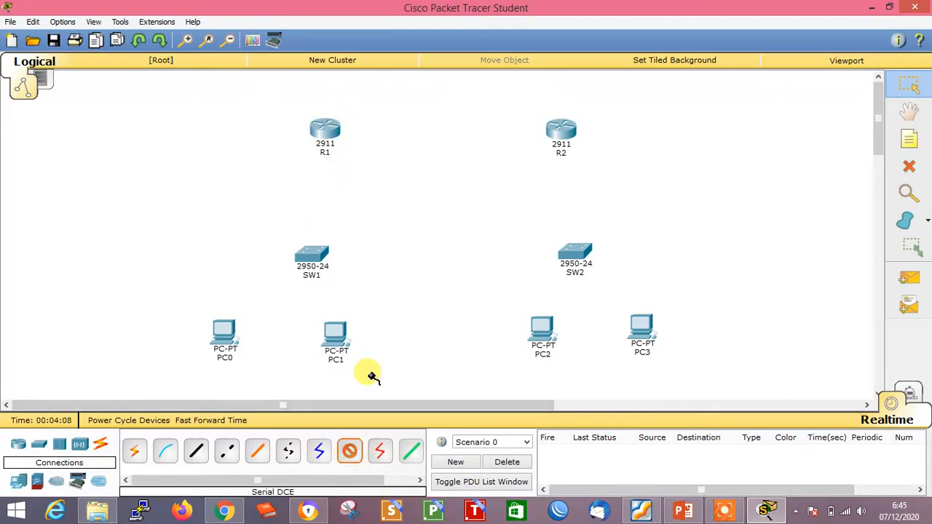
{"action": "left_click", "coordinate": [327, 129]}
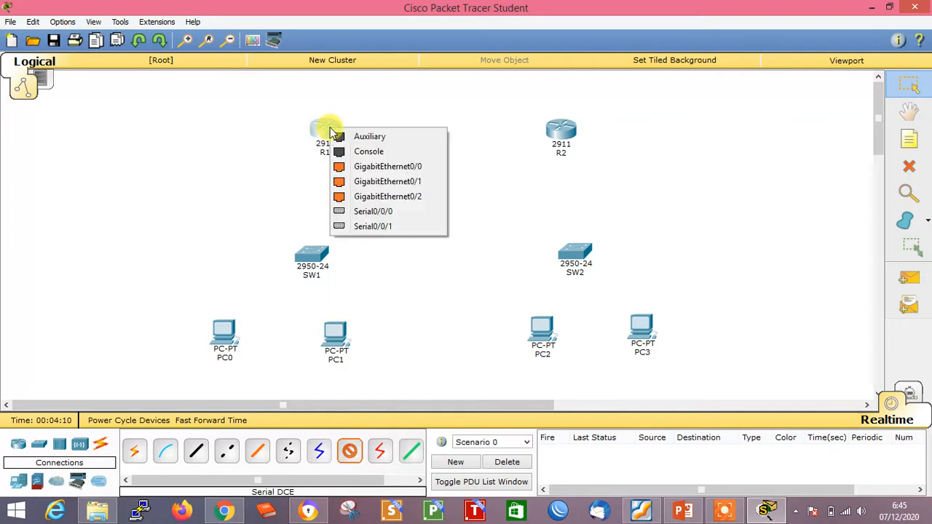
{"action": "left_click", "coordinate": [561, 129]}
{"action": "left_click", "coordinate": [599, 214]}
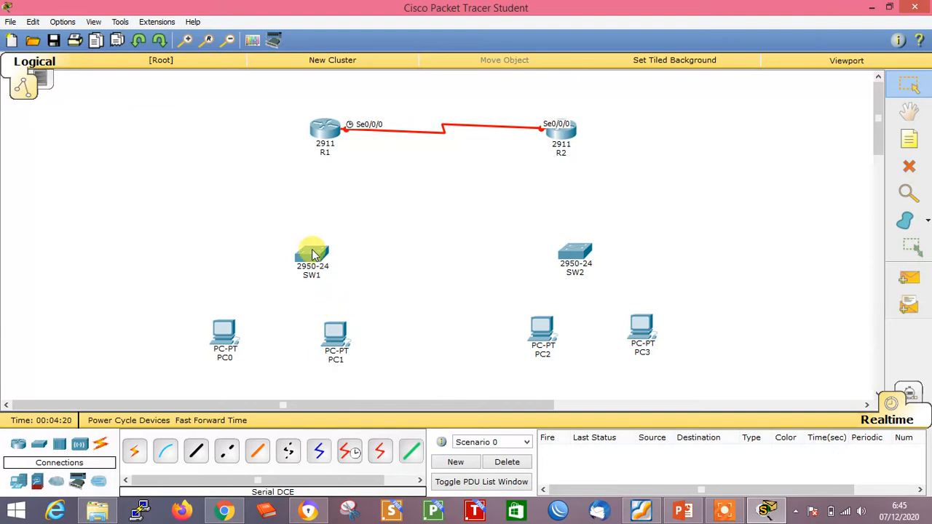
Reposition SW1, PC1 and PC0 so the two PCs sit on either side below the switch.
{"action": "left_click_drag", "start_coordinate": [310, 255], "coordinate": [306, 257]}
{"action": "left_click_drag", "start_coordinate": [334, 344], "coordinate": [364, 341]}
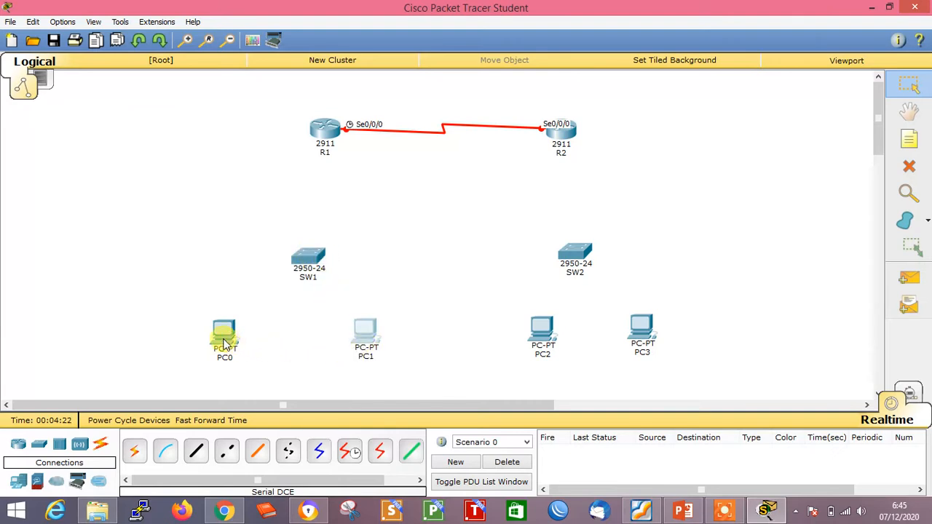
{"action": "left_click_drag", "start_coordinate": [223, 335], "coordinate": [244, 335]}
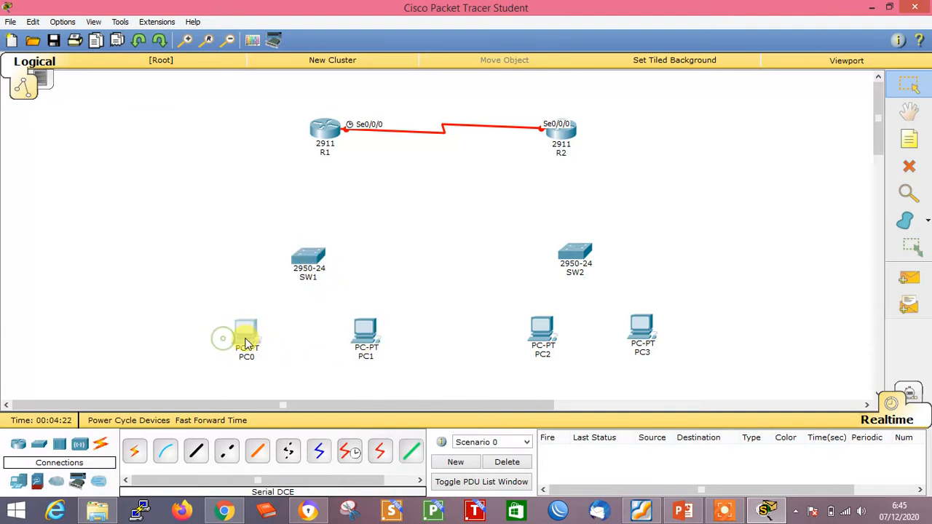
Connect R1 GigabitEthernet0/1 to SW1 FastEthernet0/24 with a copper straight-through cable, and align SW1 directly below R1.
{"action": "left_click", "coordinate": [197, 456]}
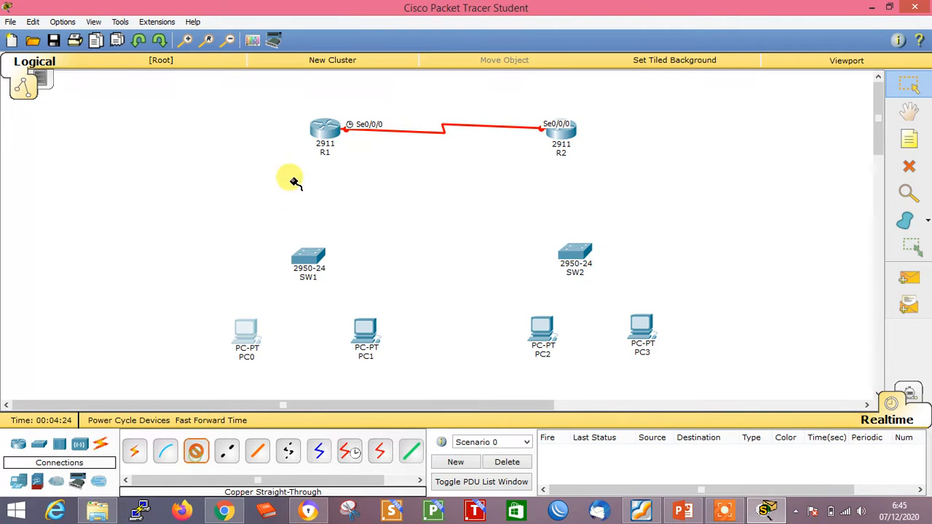
{"action": "left_click", "coordinate": [329, 133]}
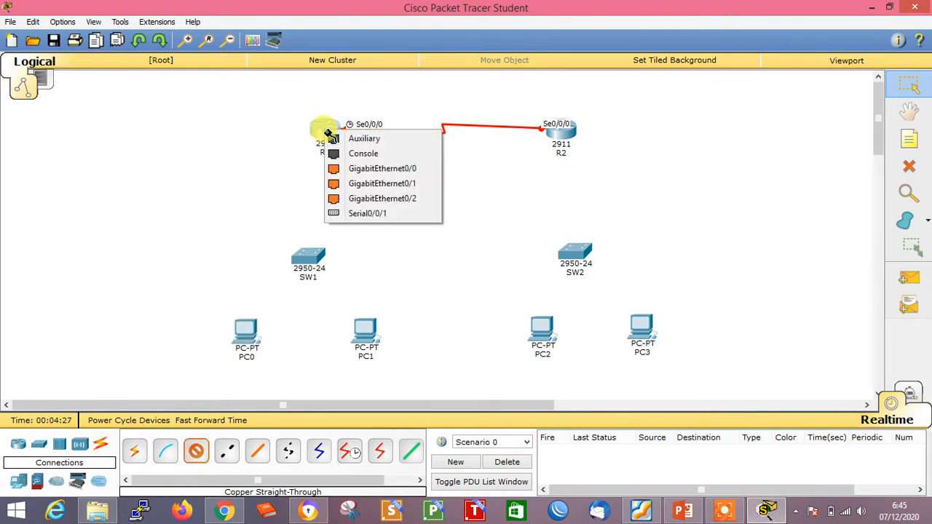
{"action": "left_click", "coordinate": [343, 184]}
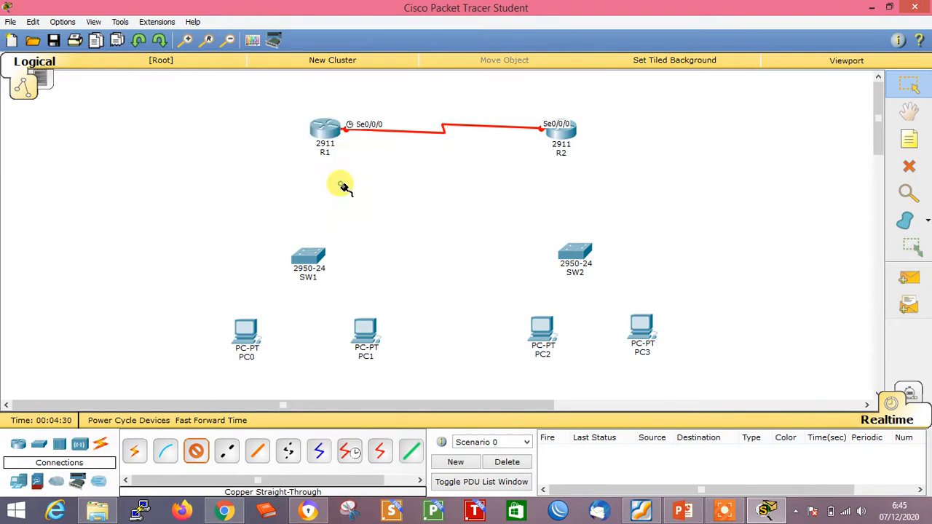
{"action": "left_click", "coordinate": [320, 260]}
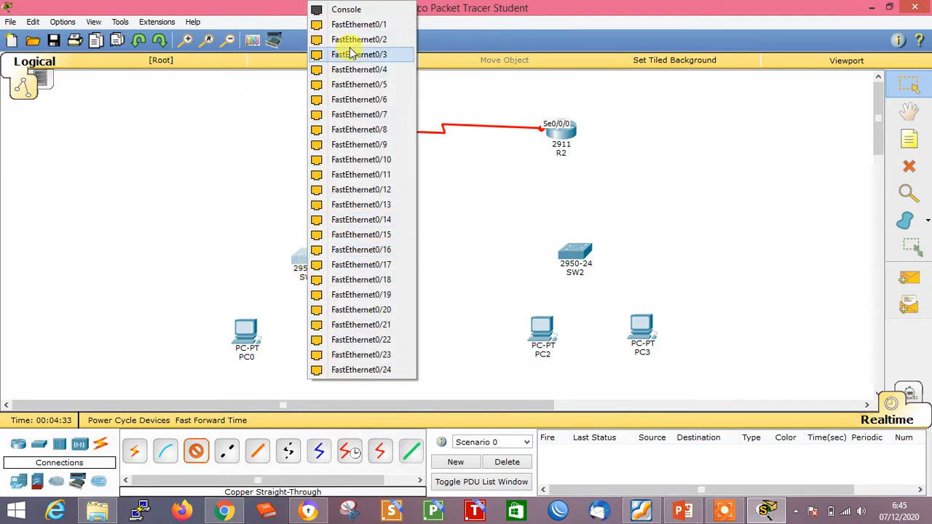
{"action": "left_click", "coordinate": [364, 369]}
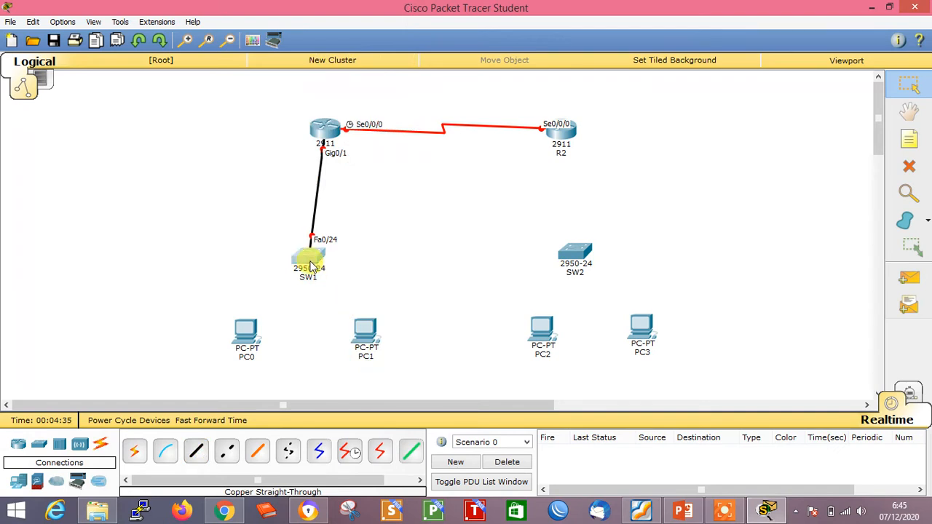
{"action": "left_click_drag", "start_coordinate": [309, 257], "coordinate": [325, 255]}
Connect PC0 FastEthernet0 to SW1 FastEthernet0/1 with a copper straight-through cable.
{"action": "left_click", "coordinate": [196, 452]}
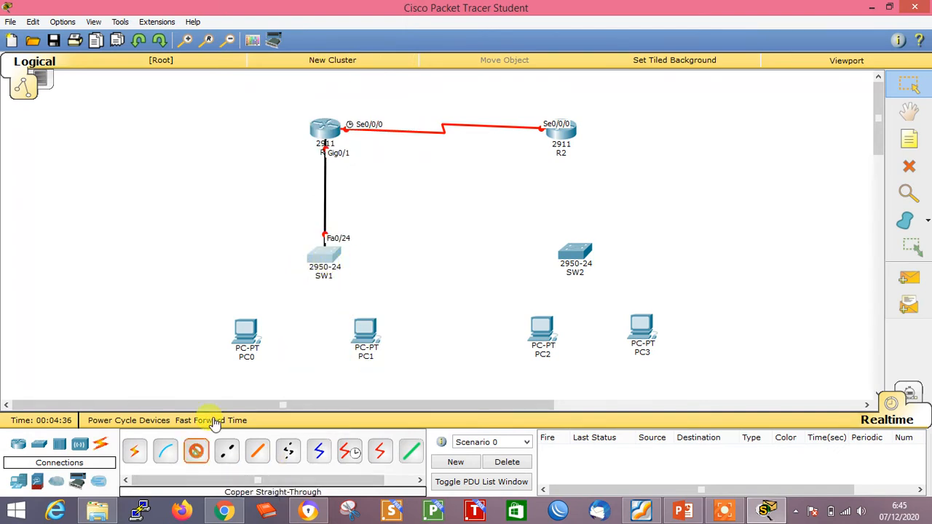
{"action": "left_click", "coordinate": [245, 334]}
{"action": "left_click", "coordinate": [251, 358]}
{"action": "left_click", "coordinate": [311, 262]}
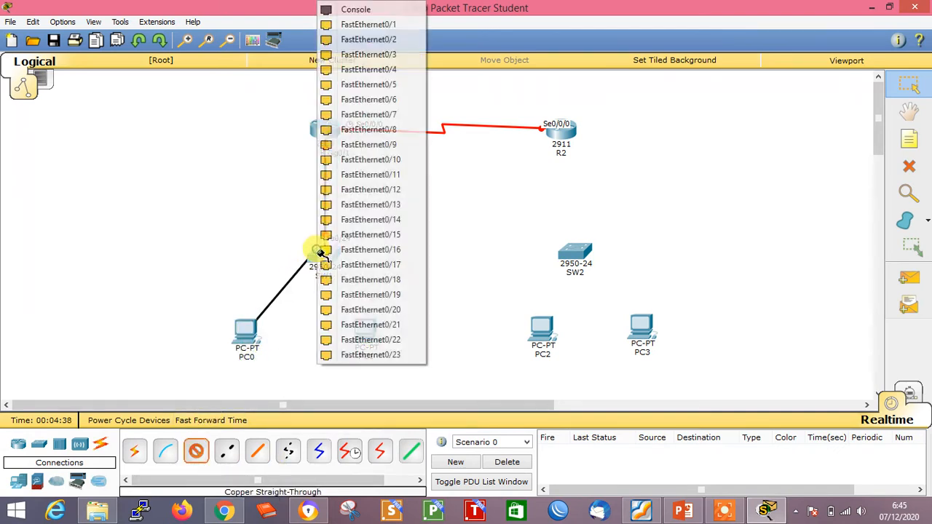
{"action": "left_click", "coordinate": [351, 23]}
Connect SW1 FastEthernet0/2 to PC1 FastEthernet0 with a copper straight-through cable.
{"action": "left_click", "coordinate": [196, 453]}
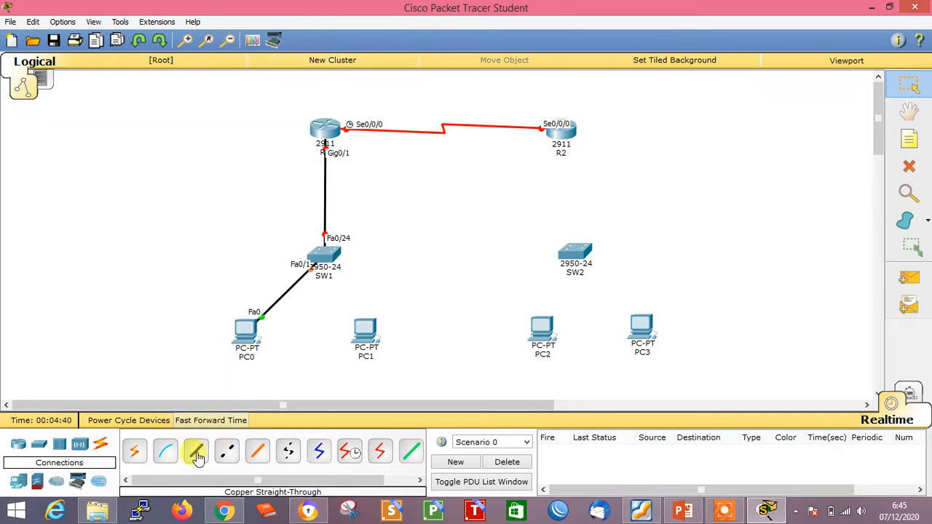
{"action": "left_click", "coordinate": [328, 256]}
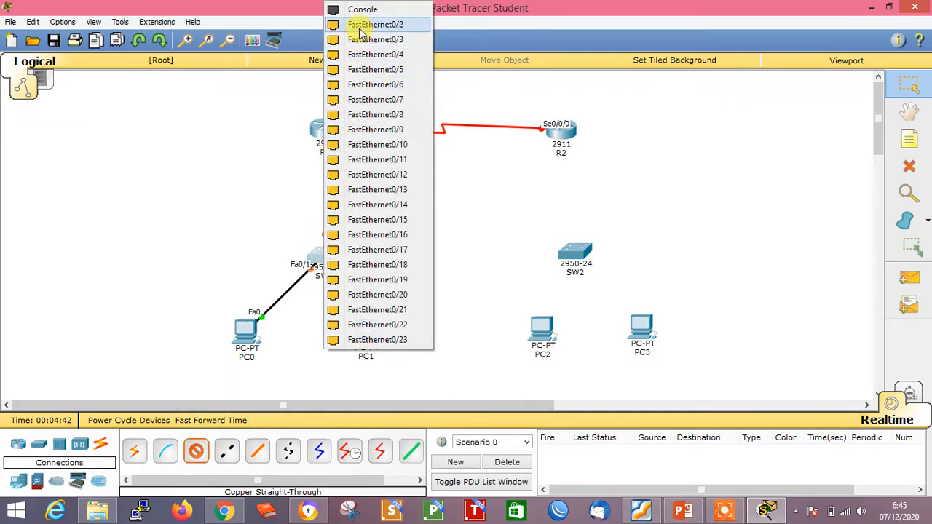
{"action": "left_click", "coordinate": [351, 38]}
{"action": "left_click", "coordinate": [371, 341]}
{"action": "left_click", "coordinate": [382, 358]}
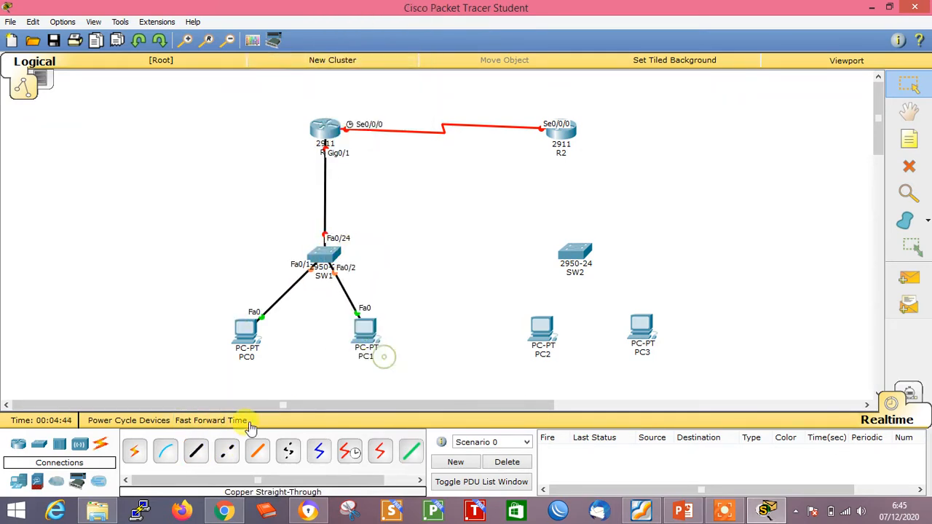
Connect R2 GigabitEthernet0/1 to SW2 FastEthernet0/24 with a copper straight-through cable, and reposition R2 and SW2 so they line up vertically.
{"action": "left_click", "coordinate": [198, 453]}
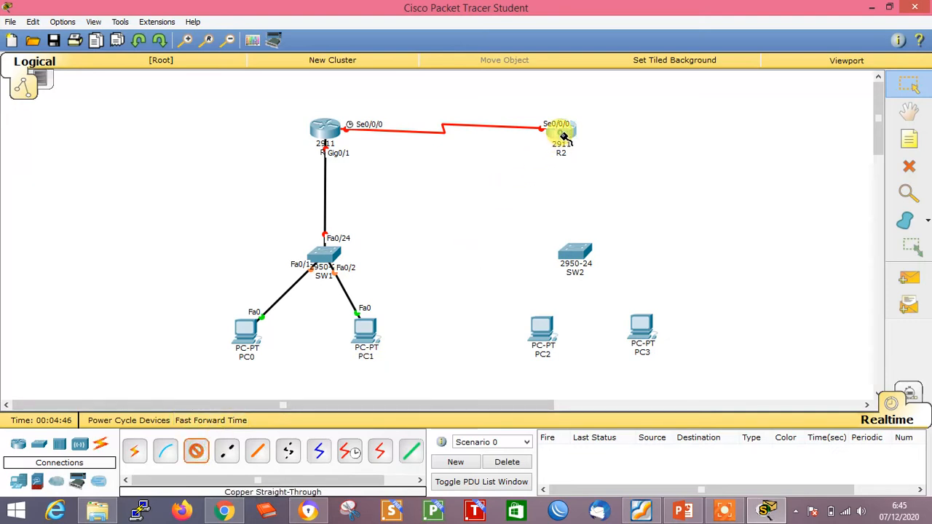
{"action": "left_click", "coordinate": [565, 137]}
{"action": "left_click", "coordinate": [583, 186]}
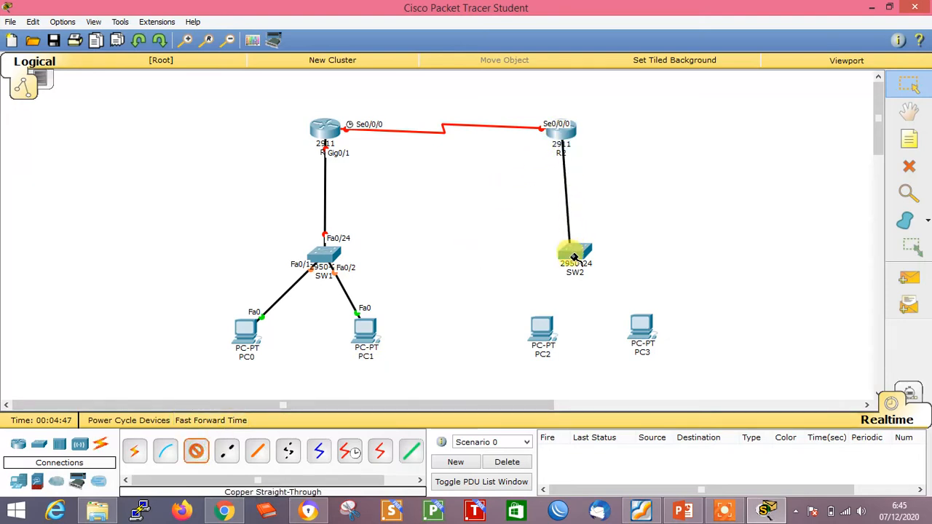
{"action": "left_click", "coordinate": [574, 257]}
{"action": "left_click", "coordinate": [617, 371]}
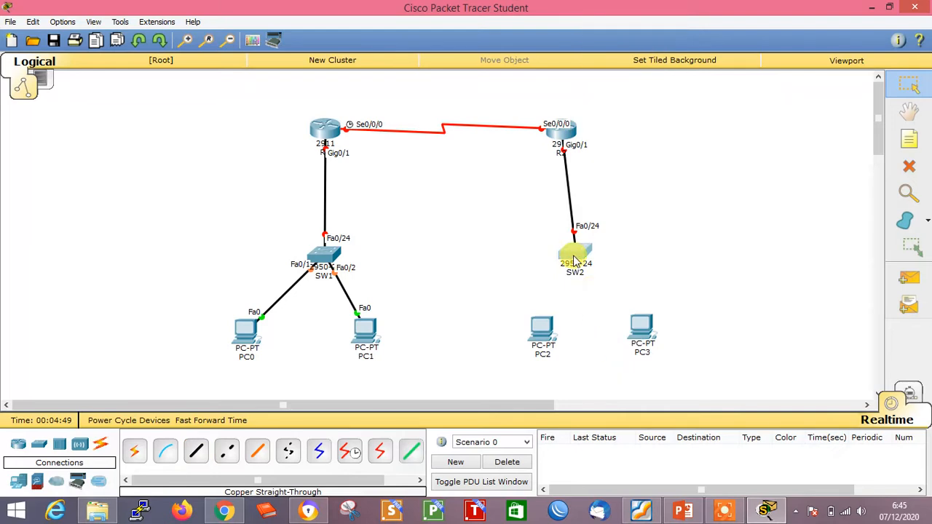
{"action": "left_click_drag", "start_coordinate": [567, 136], "coordinate": [603, 130]}
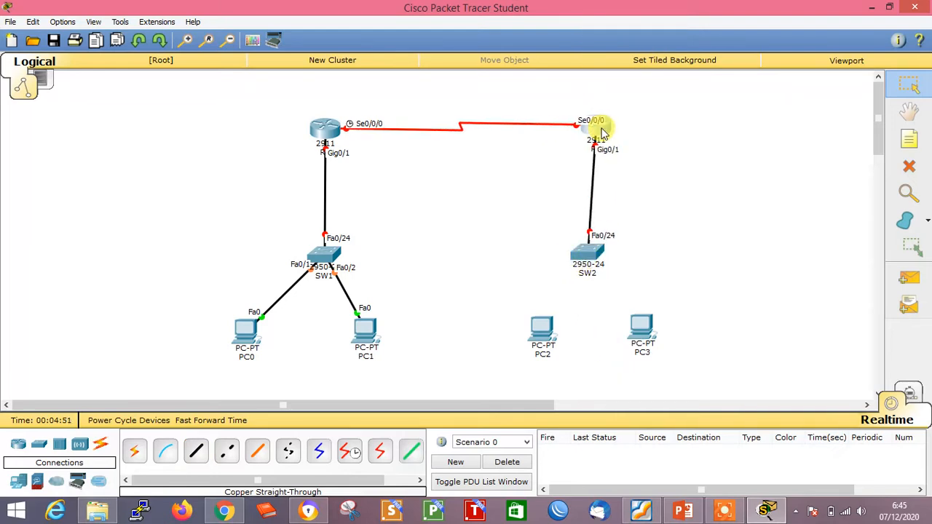
{"action": "mouse_move", "coordinate": [588, 256]}
{"action": "left_mouse_down"}
{"action": "mouse_move", "coordinate": [599, 249]}
{"action": "mouse_move", "coordinate": [591, 252]}
{"action": "left_mouse_up"}
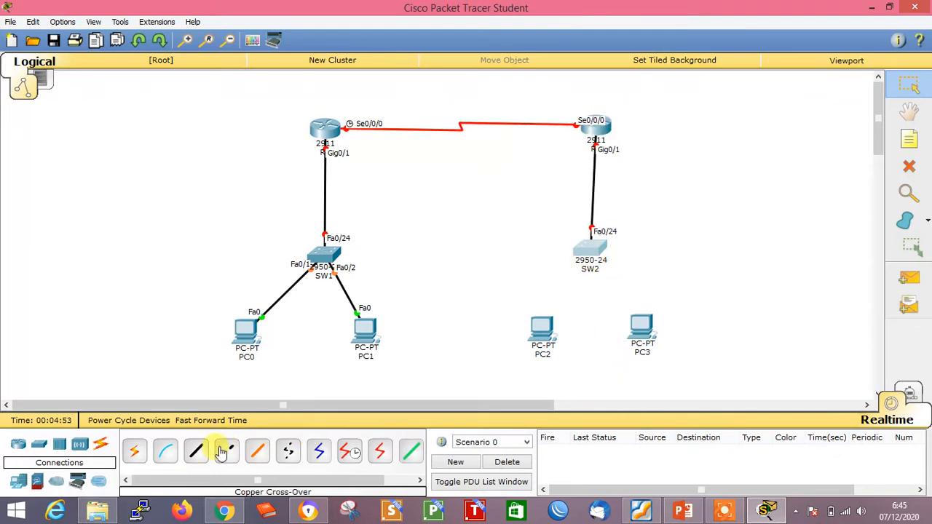
Connect SW2 FastEthernet0/1 to PC2 FastEthernet0 with a copper straight-through cable.
{"action": "left_click", "coordinate": [195, 451]}
{"action": "left_click", "coordinate": [595, 252]}
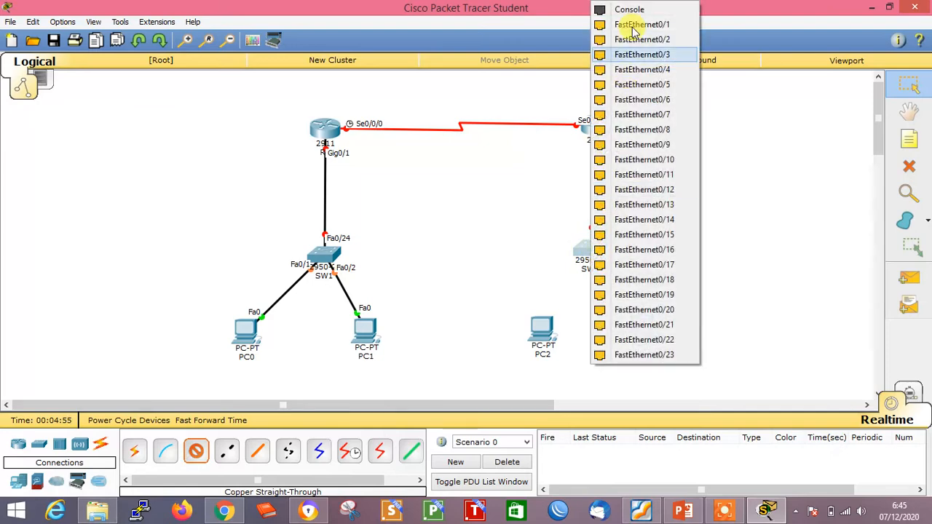
{"action": "left_click", "coordinate": [627, 23]}
{"action": "left_click", "coordinate": [540, 337]}
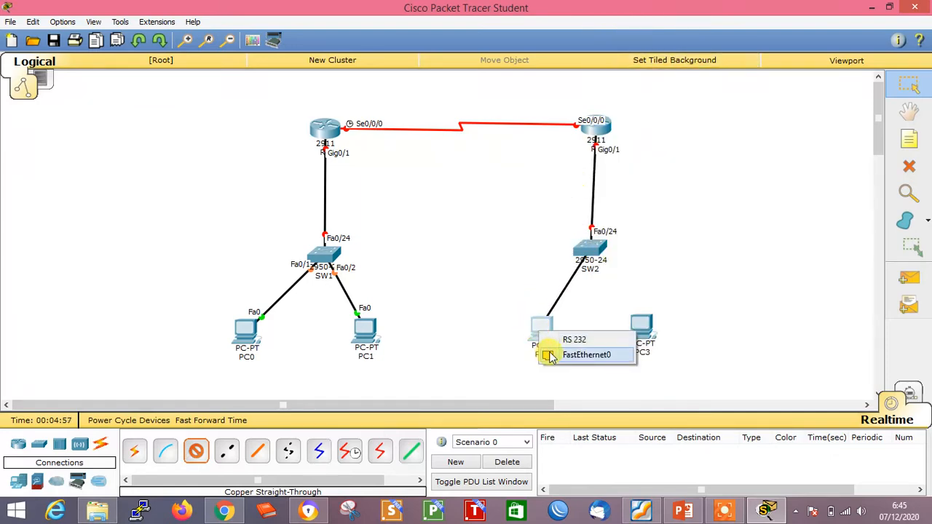
{"action": "left_click", "coordinate": [548, 355]}
Connect SW2 FastEthernet0/2 to PC3 FastEthernet0 with a copper straight-through cable, and nudge SW2 and PC1 to tidy the layout.
{"action": "left_click", "coordinate": [196, 452]}
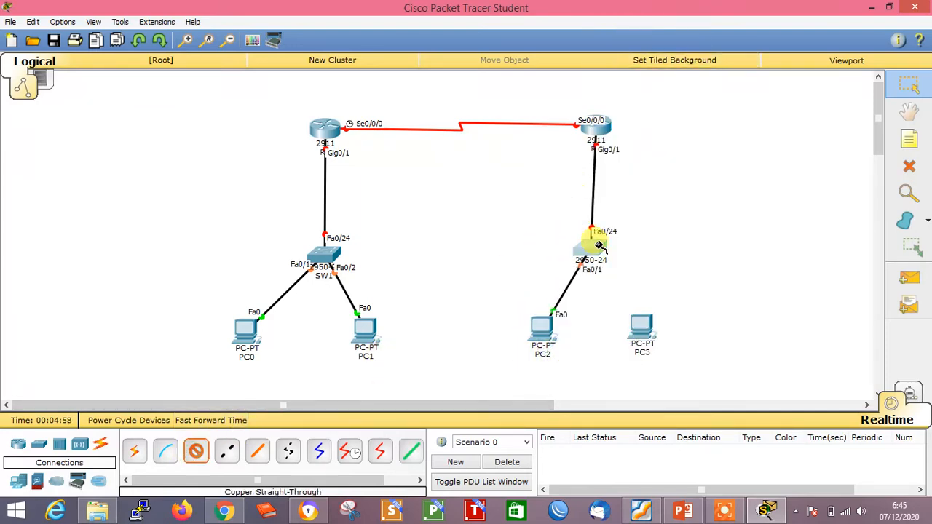
{"action": "left_click", "coordinate": [590, 248]}
{"action": "left_click", "coordinate": [641, 23]}
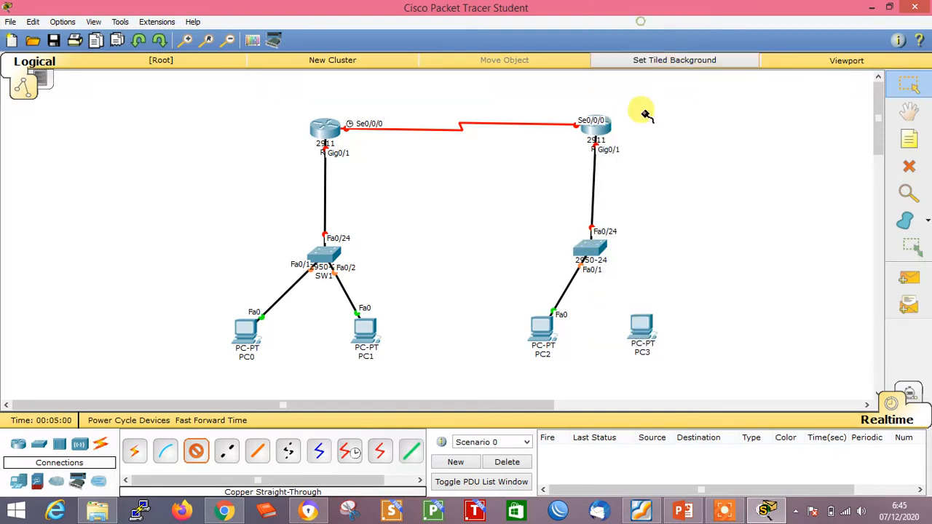
{"action": "left_click", "coordinate": [641, 326]}
{"action": "left_click", "coordinate": [655, 354]}
{"action": "left_click_drag", "start_coordinate": [591, 252], "coordinate": [600, 244]}
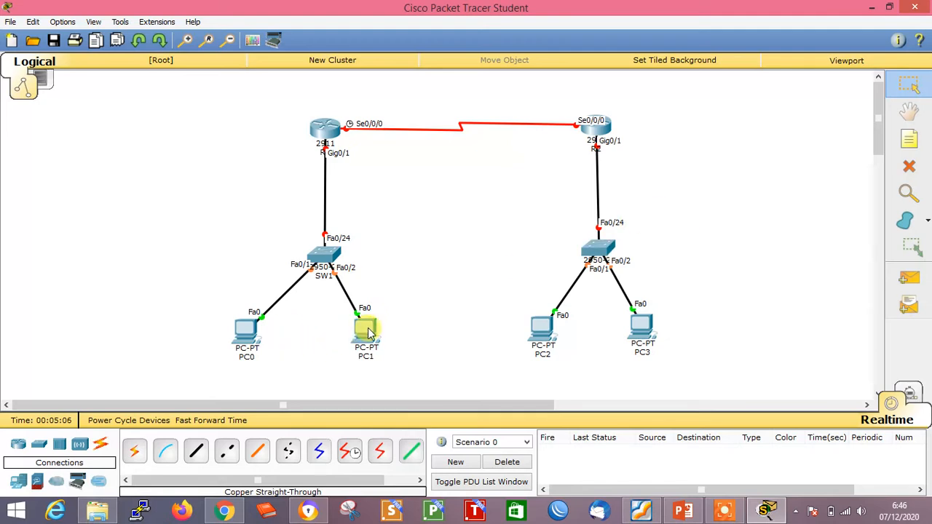
{"action": "left_click_drag", "start_coordinate": [364, 328], "coordinate": [375, 328]}
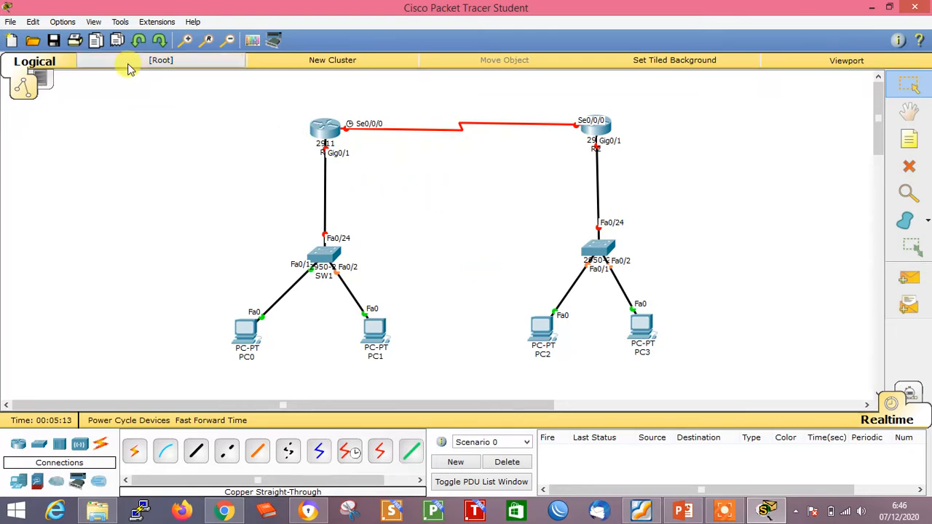
Add the note 12.12.12.0/30 centred above the serial link between the two routers.
{"action": "left_click", "coordinate": [919, 143]}
{"action": "left_click", "coordinate": [437, 97]}
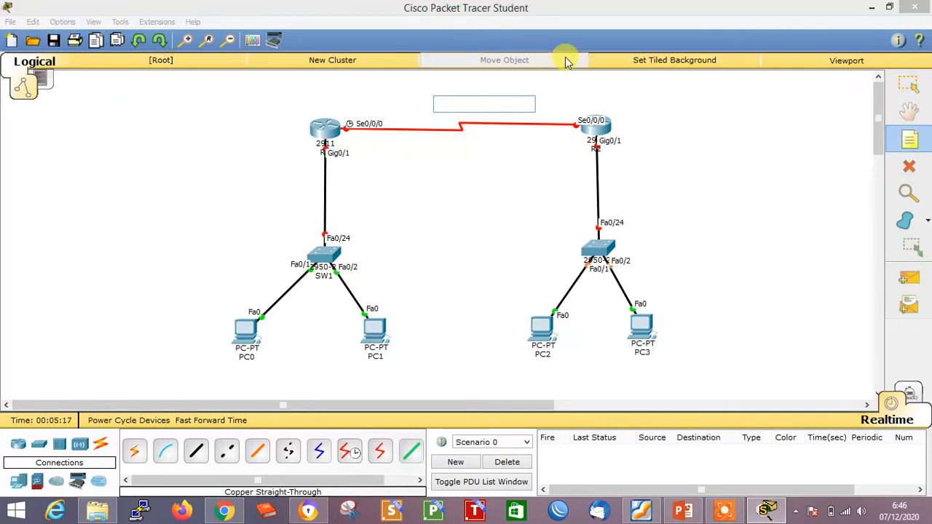
{"action": "type", "text": "12.12.12.0/30"}
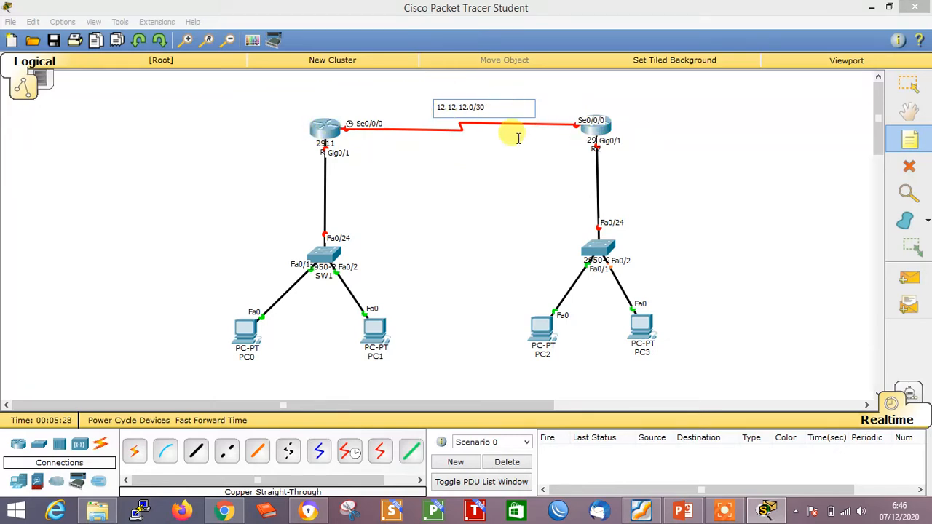
{"action": "left_click", "coordinate": [920, 87]}
{"action": "left_click_drag", "start_coordinate": [472, 109], "coordinate": [484, 108]}
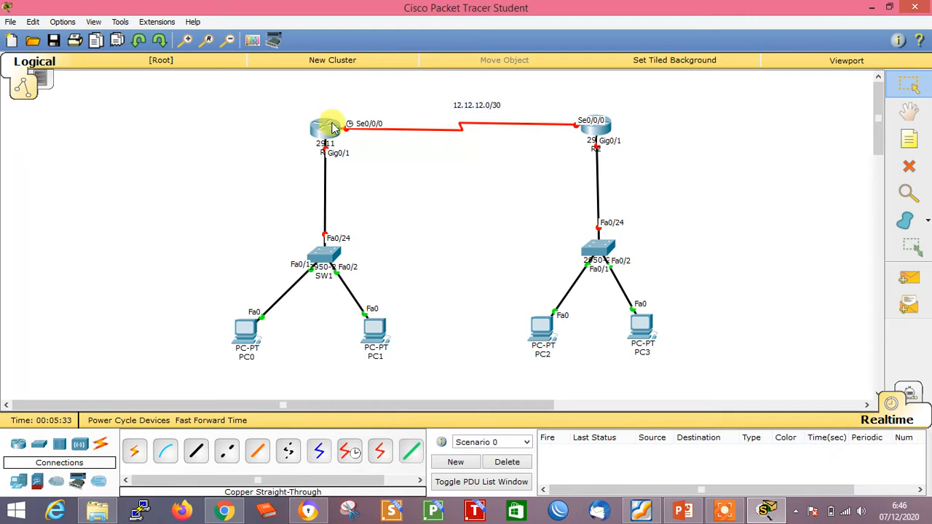
Label the router ends of the serial link with the note 1 above R1 and the note 2 above R2.
{"action": "left_click", "coordinate": [910, 139]}
{"action": "left_click", "coordinate": [335, 106]}
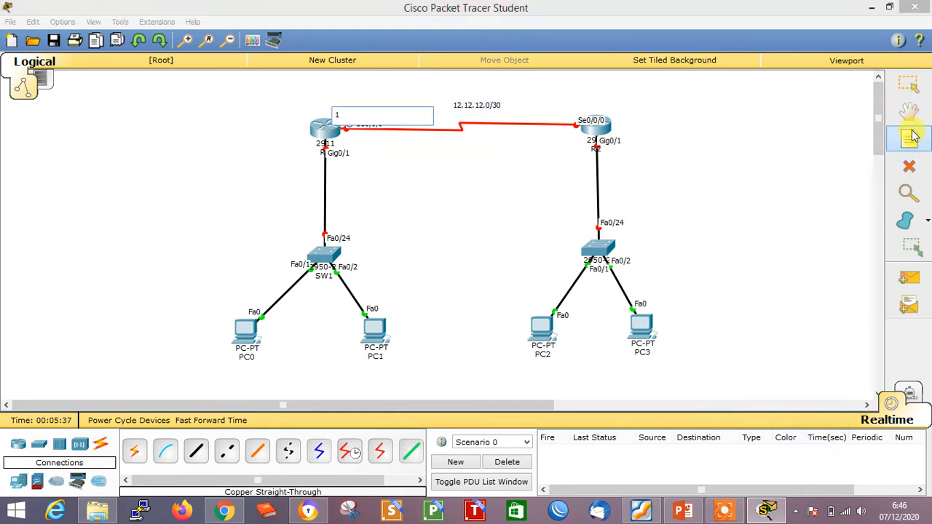
{"action": "type", "text": "1"}
{"action": "left_click", "coordinate": [670, 121]}
{"action": "left_click", "coordinate": [578, 104]}
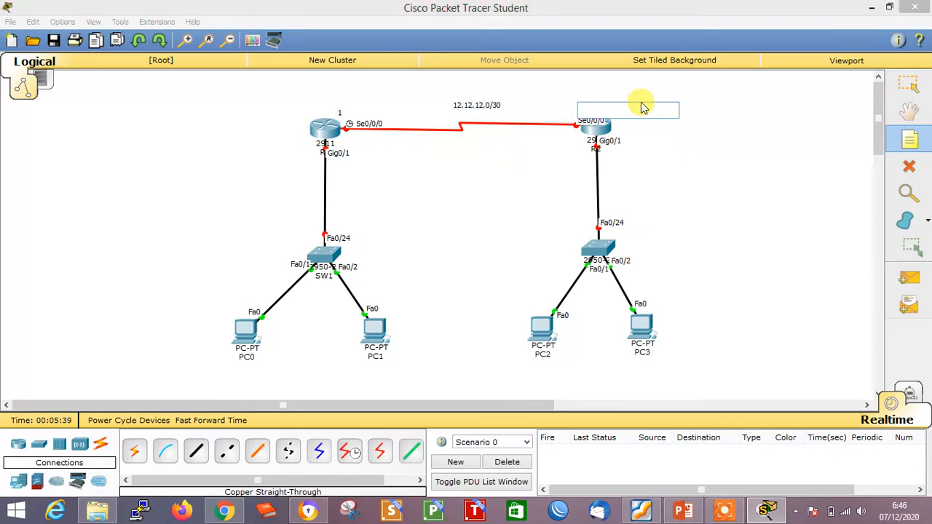
{"action": "type", "text": "2"}
{"action": "left_click", "coordinate": [925, 89]}
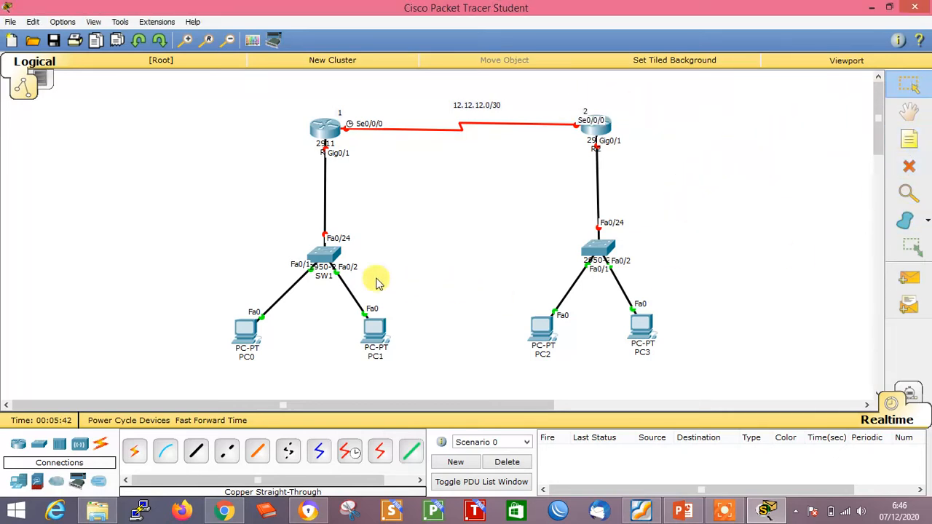
Move PC0 and PC1 closer together beneath SW1.
{"action": "left_click_drag", "start_coordinate": [251, 332], "coordinate": [284, 325]}
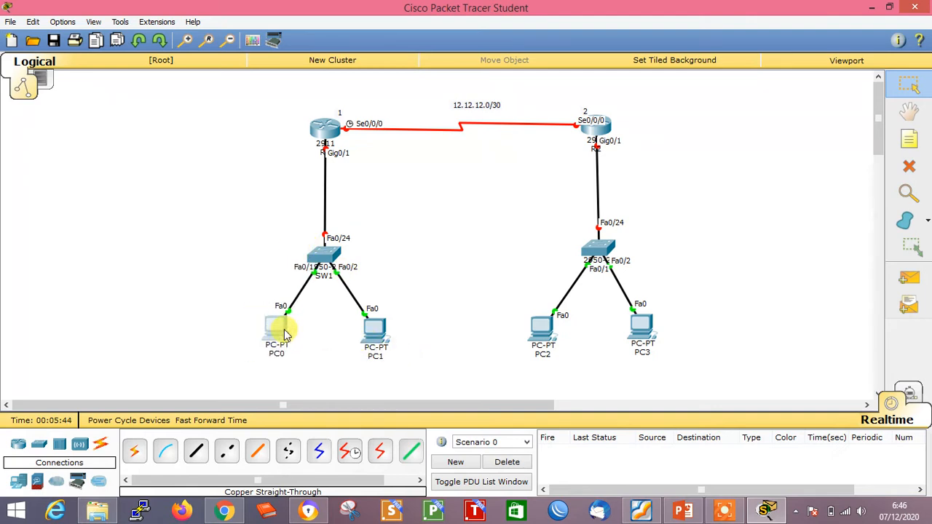
{"action": "left_click_drag", "start_coordinate": [374, 329], "coordinate": [367, 325]}
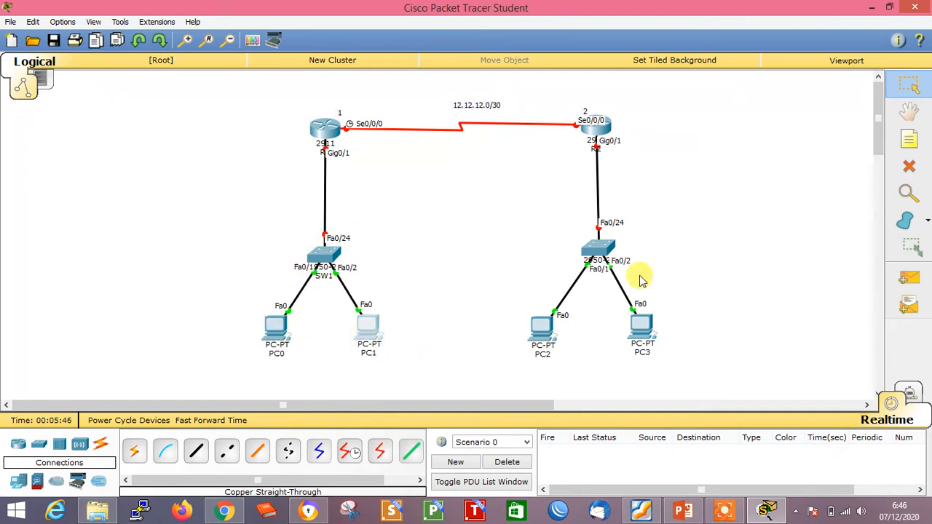
Set the shape fill color to light yellow and draw an ellipse around SW1, PC0 and PC1 with No Fill selected.
{"action": "left_click", "coordinate": [907, 224]}
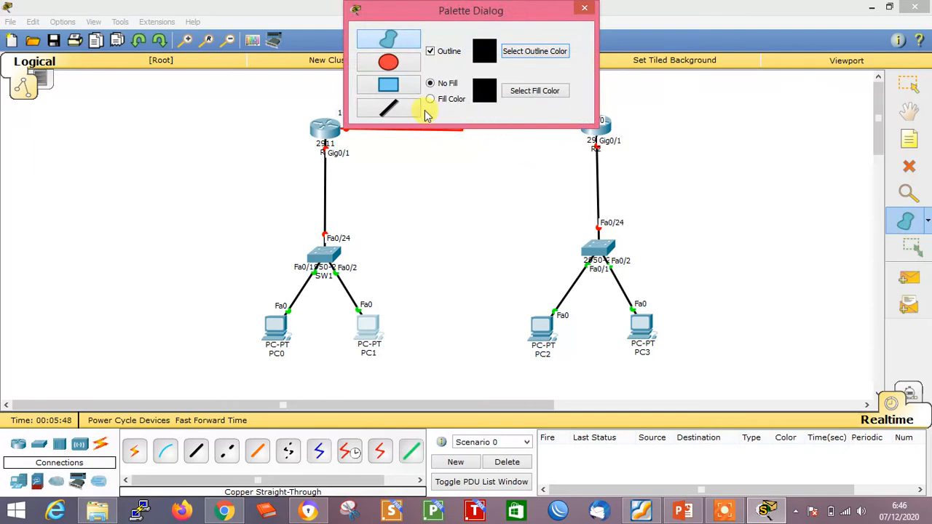
{"action": "left_click", "coordinate": [535, 93]}
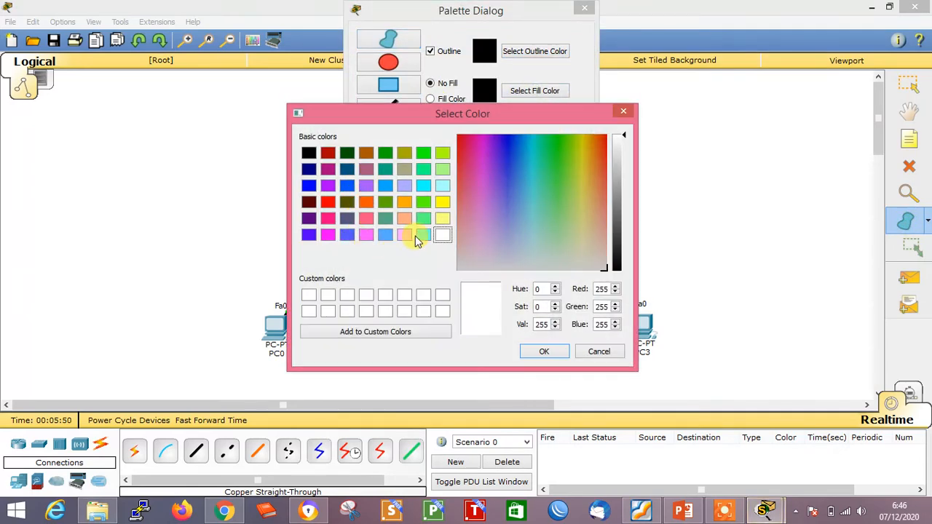
{"action": "left_click", "coordinate": [442, 218]}
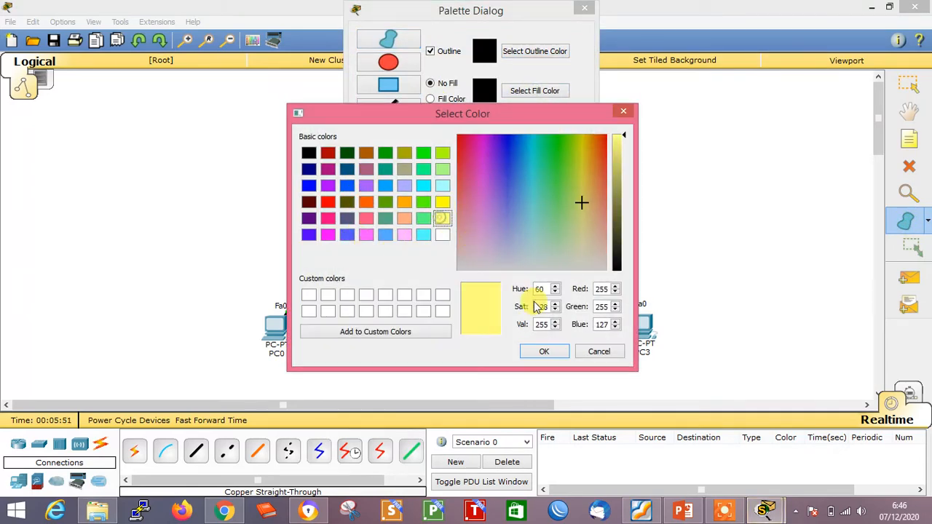
{"action": "left_click", "coordinate": [544, 352]}
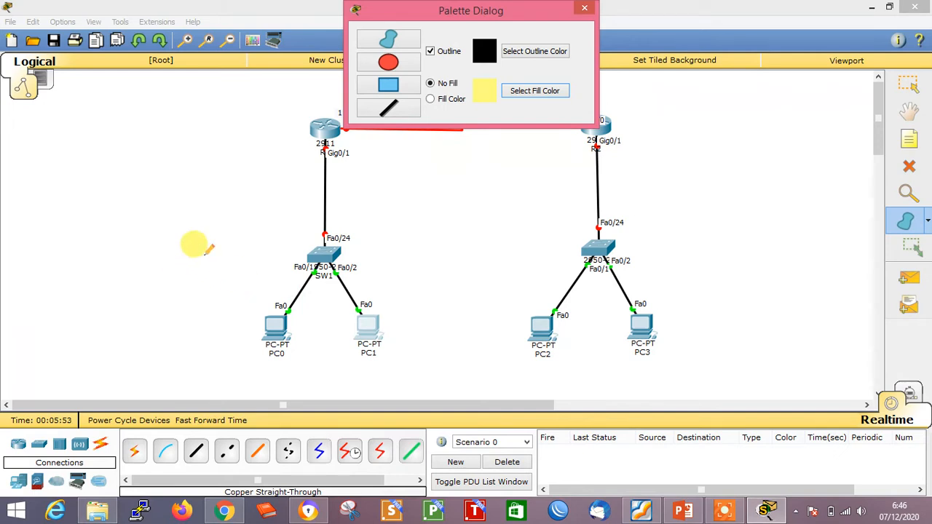
{"action": "left_click", "coordinate": [389, 63]}
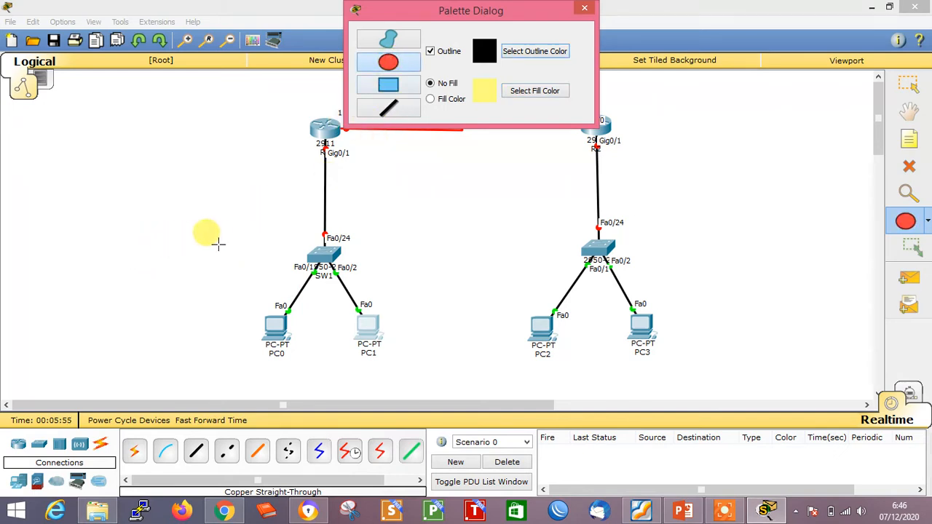
{"action": "left_click_drag", "start_coordinate": [230, 230], "coordinate": [418, 393]}
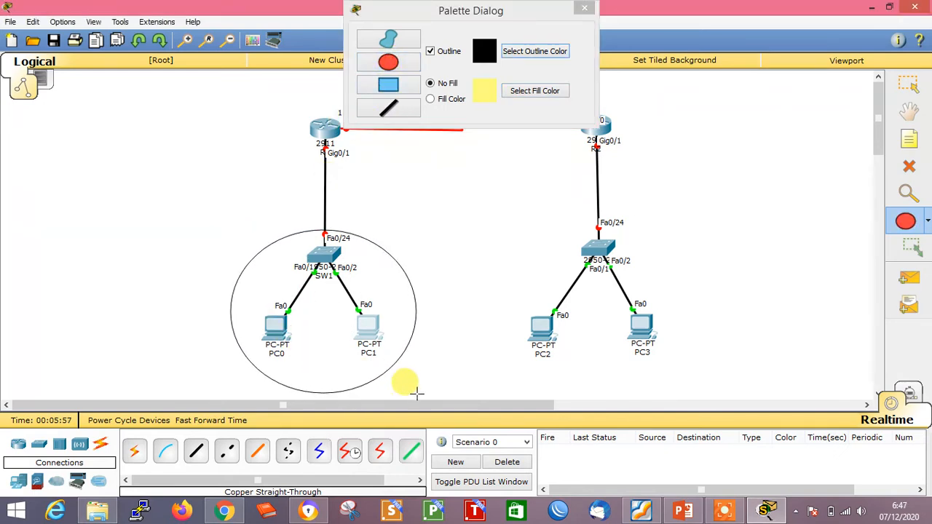
Turn on Fill Color with light yellow and draw a filled ellipse around SW1, PC0 and PC1.
{"action": "left_click", "coordinate": [446, 103]}
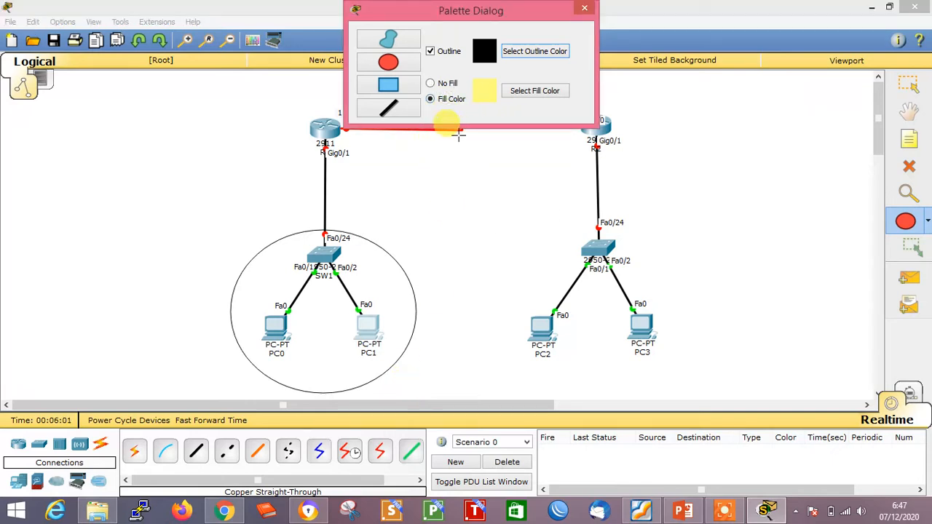
{"action": "left_click", "coordinate": [583, 11]}
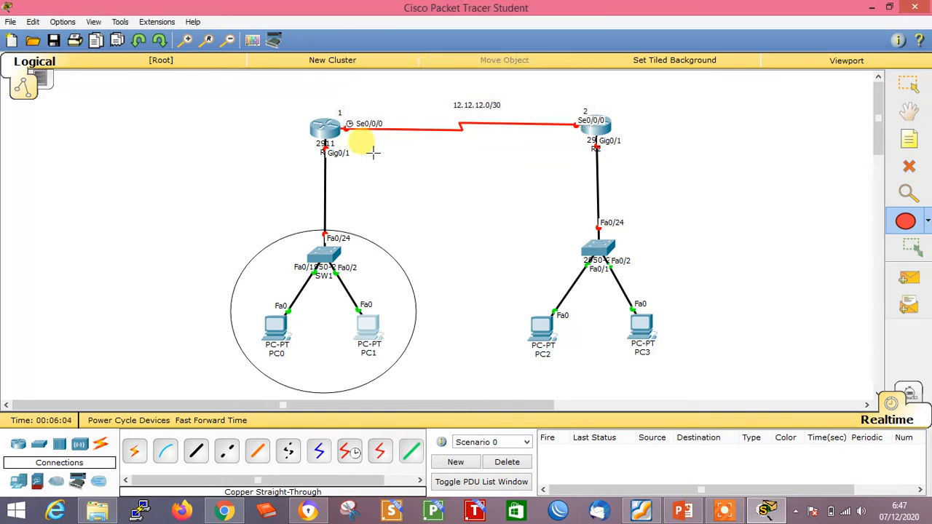
{"action": "left_click_drag", "start_coordinate": [230, 220], "coordinate": [413, 372]}
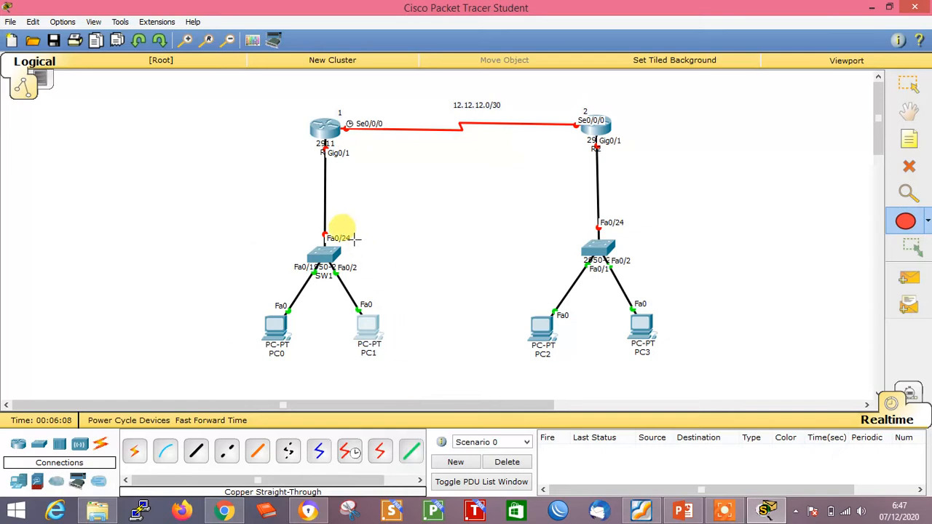
{"action": "left_click", "coordinate": [915, 230]}
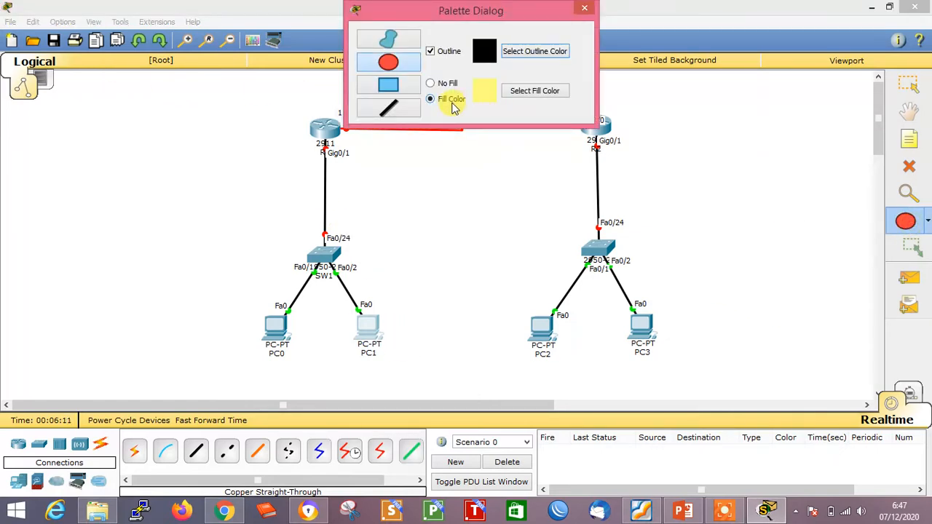
{"action": "left_click", "coordinate": [530, 95]}
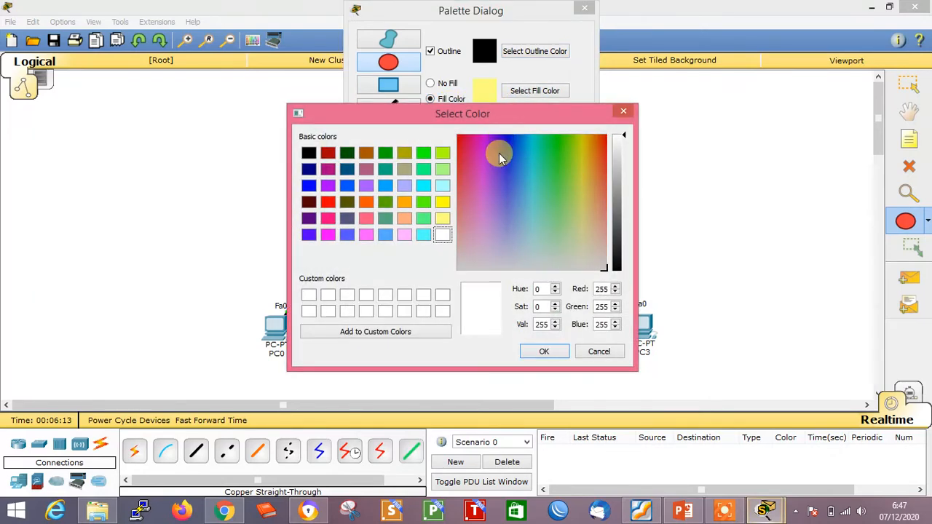
{"action": "left_click", "coordinate": [443, 219]}
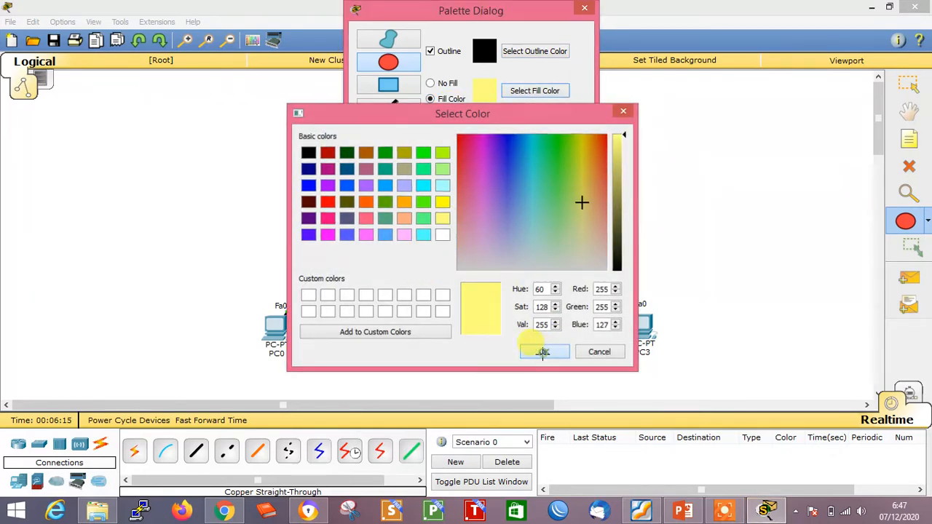
{"action": "left_click", "coordinate": [544, 351]}
{"action": "left_click_drag", "start_coordinate": [232, 224], "coordinate": [419, 393]}
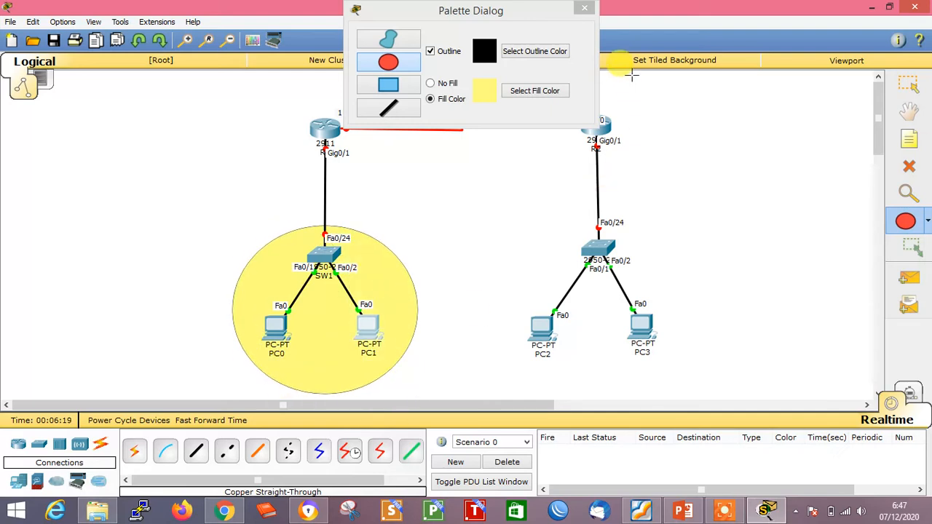
{"action": "left_click", "coordinate": [584, 7]}
Add the note 192.168.10.0/24 inside the yellow ellipse below PC0 and PC1, and adjust its position.
{"action": "left_click", "coordinate": [910, 141]}
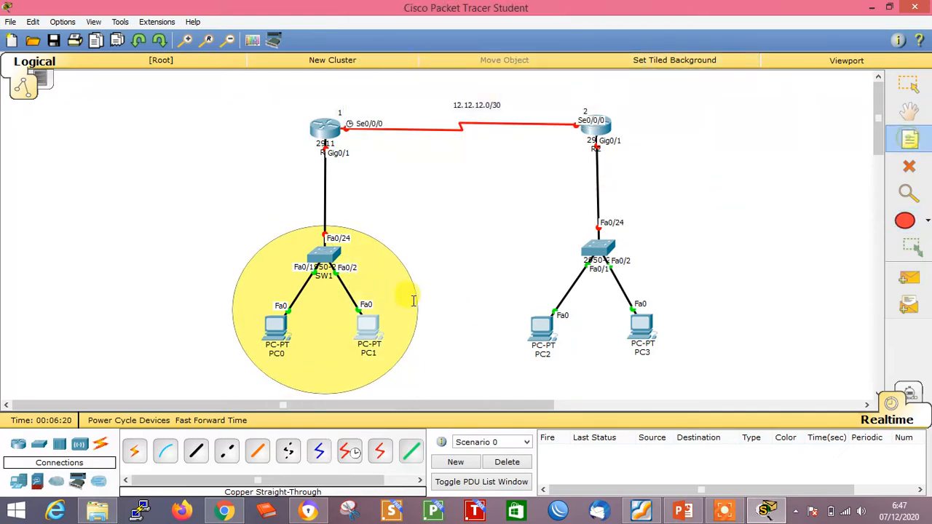
{"action": "left_click", "coordinate": [313, 366]}
{"action": "type", "text": "192.168.10.0/24"}
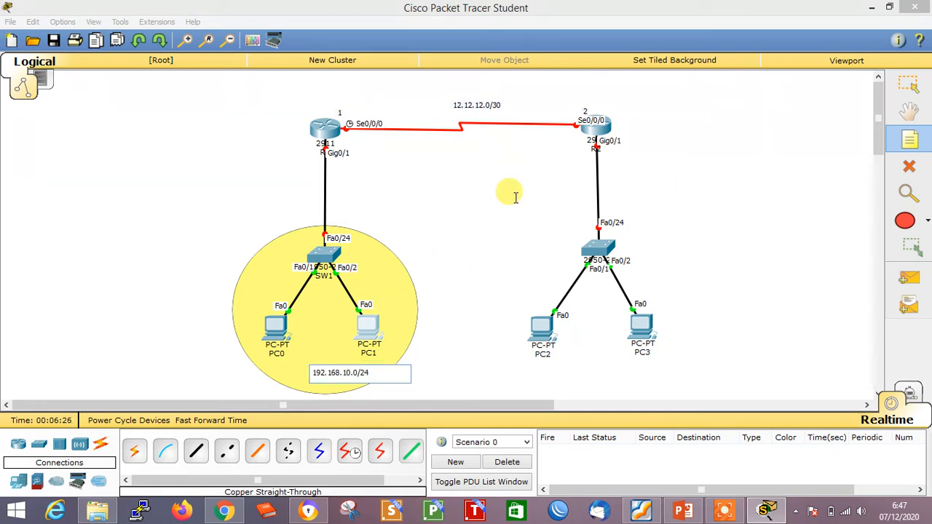
{"action": "left_click", "coordinate": [910, 85]}
{"action": "mouse_move", "coordinate": [342, 377]}
{"action": "left_mouse_down"}
{"action": "mouse_move", "coordinate": [328, 382]}
{"action": "mouse_move", "coordinate": [351, 379]}
{"action": "left_mouse_up"}
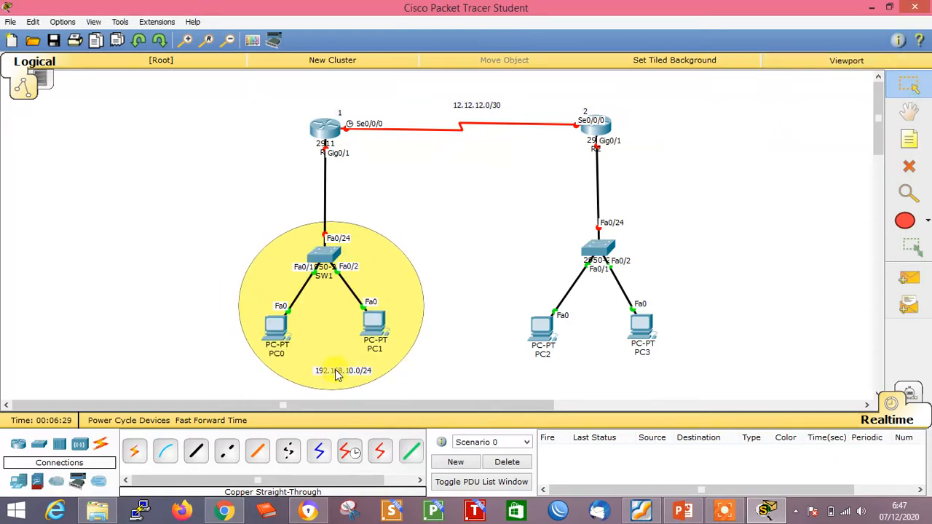
Move PC0, PC1 and the 192.168.10.0/24 note slightly inward and upward within the yellow ellipse.
{"action": "left_click_drag", "start_coordinate": [284, 348], "coordinate": [278, 326]}
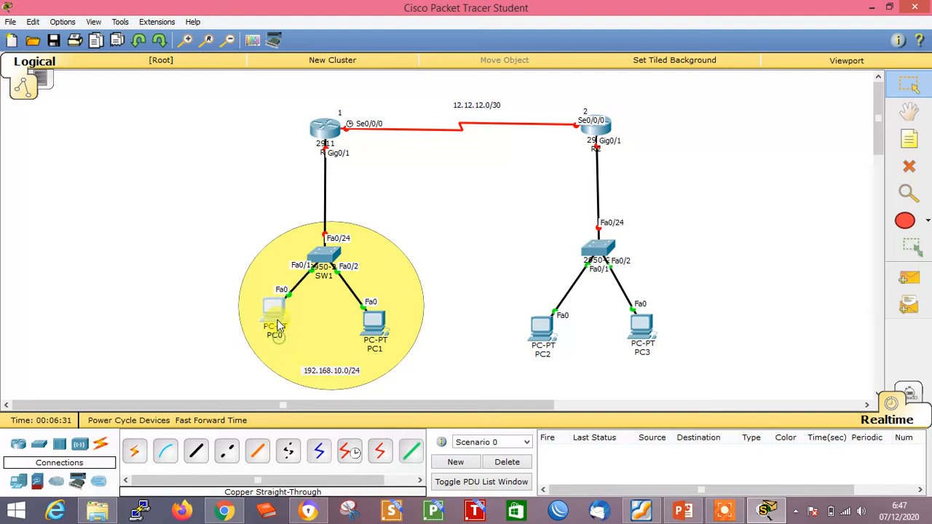
{"action": "left_click_drag", "start_coordinate": [387, 329], "coordinate": [373, 317]}
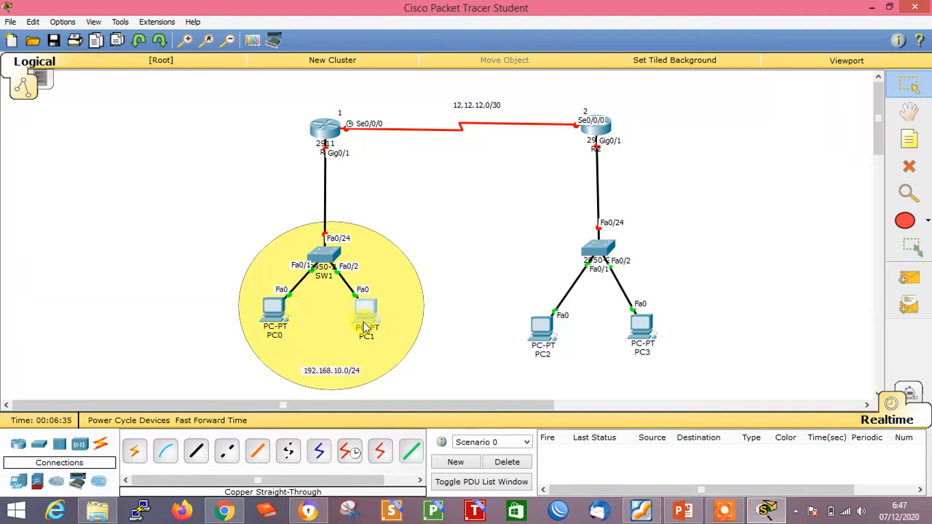
{"action": "left_click", "coordinate": [328, 372]}
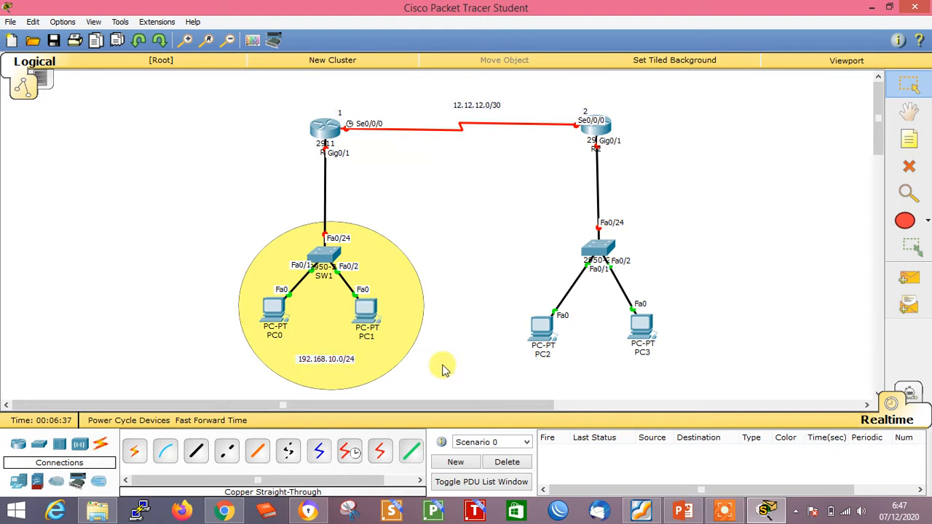
Set the shape fill color to red and draw a filled ellipse around PC2, PC3 and their switch.
{"action": "left_click", "coordinate": [907, 225]}
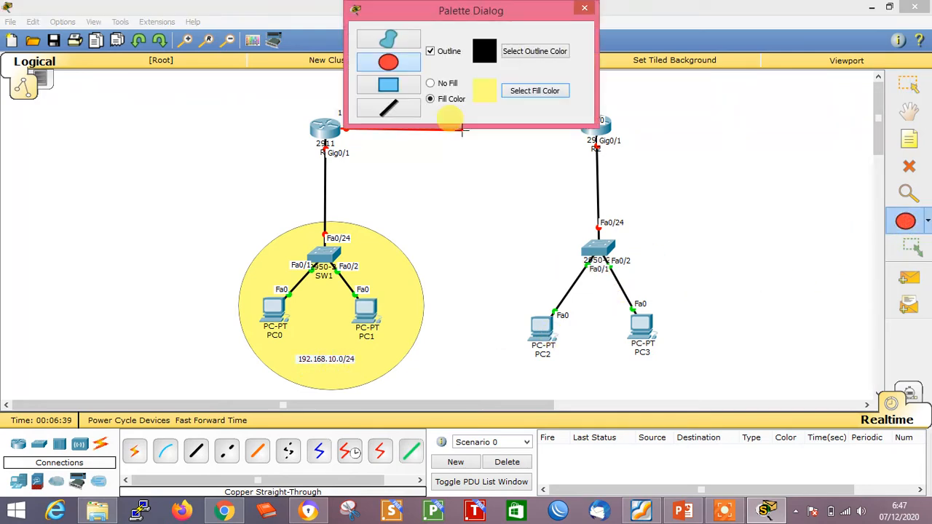
{"action": "left_click", "coordinate": [520, 95]}
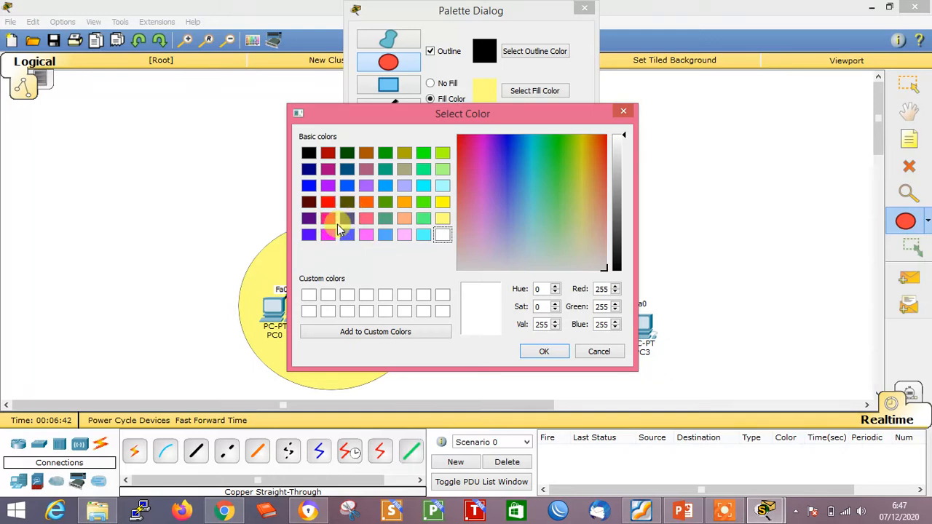
{"action": "left_click", "coordinate": [328, 206]}
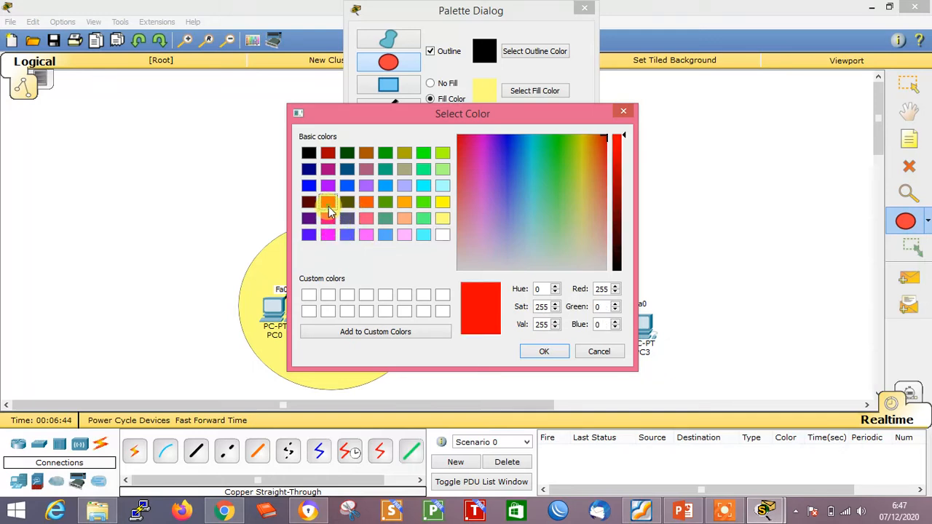
{"action": "left_click", "coordinate": [544, 352]}
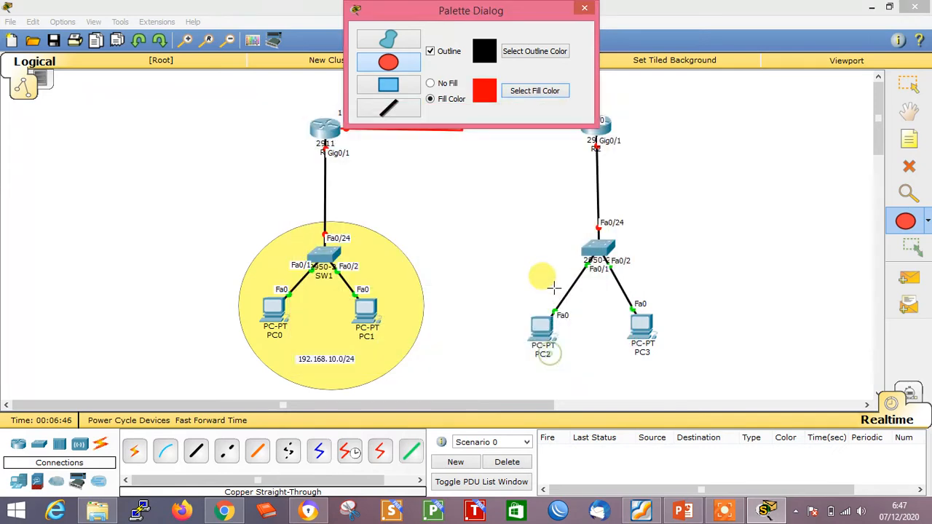
{"action": "left_click_drag", "start_coordinate": [495, 240], "coordinate": [699, 391]}
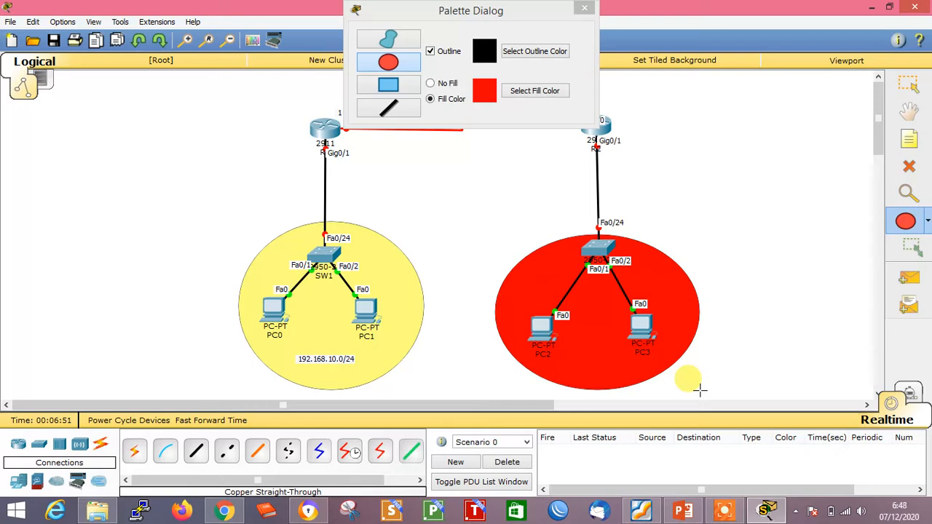
{"action": "left_click", "coordinate": [584, 7]}
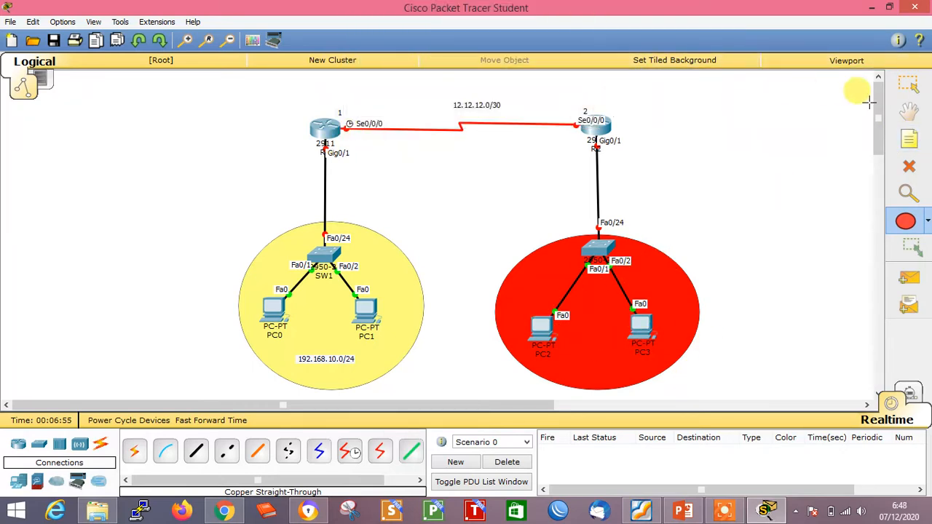
Move PC2 and PC3 closer together beneath their switch inside the red ellipse.
{"action": "left_click", "coordinate": [903, 86]}
{"action": "left_click", "coordinate": [903, 86]}
{"action": "left_click_drag", "start_coordinate": [542, 326], "coordinate": [560, 320]}
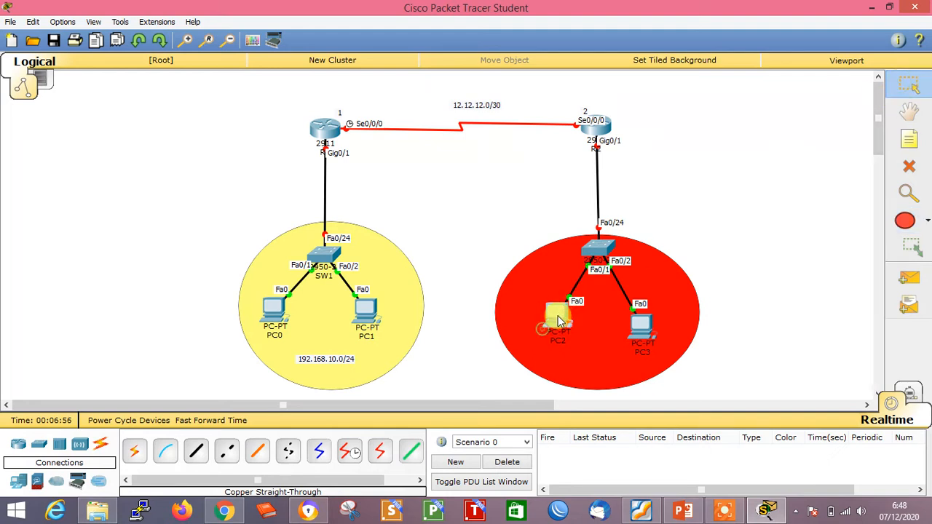
{"action": "left_click_drag", "start_coordinate": [654, 328], "coordinate": [639, 321]}
{"action": "left_click", "coordinate": [640, 330]}
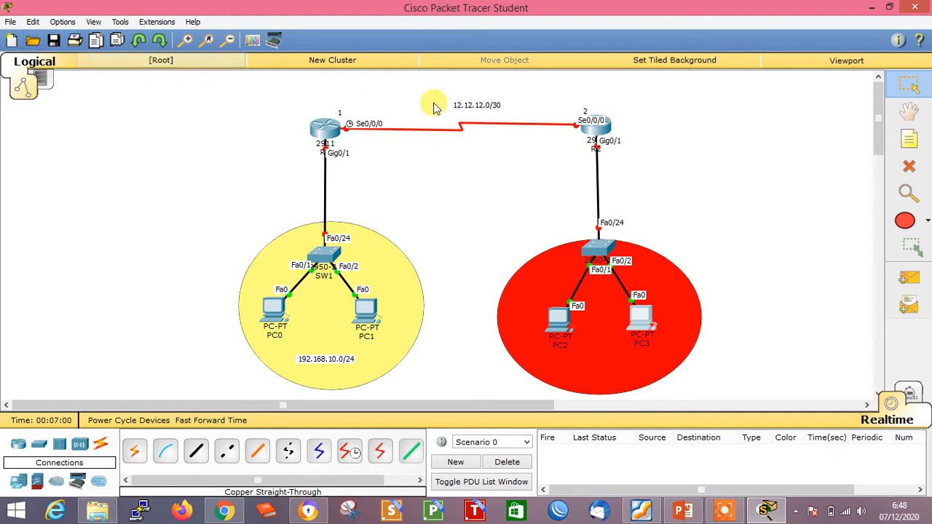
Add the note 192.168.20.0/24 inside the red ellipse below PC2 and PC3, and adjust its position.
{"action": "left_click", "coordinate": [910, 139]}
{"action": "left_click", "coordinate": [577, 356]}
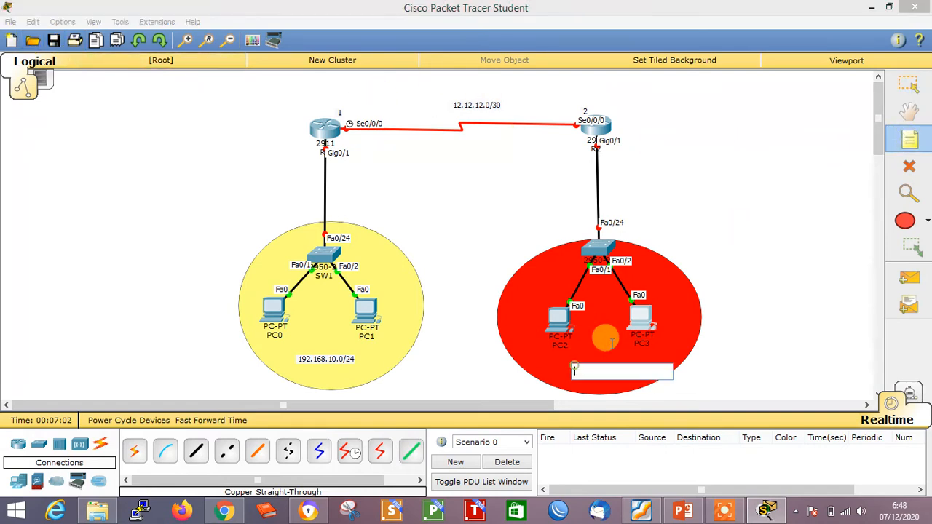
{"action": "type", "text": "192.168.20.0/24"}
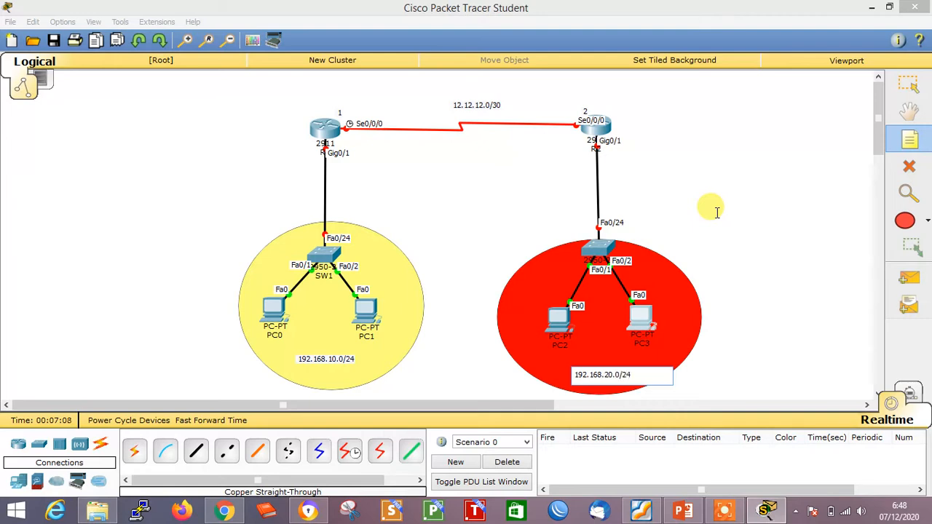
{"action": "left_click", "coordinate": [909, 84]}
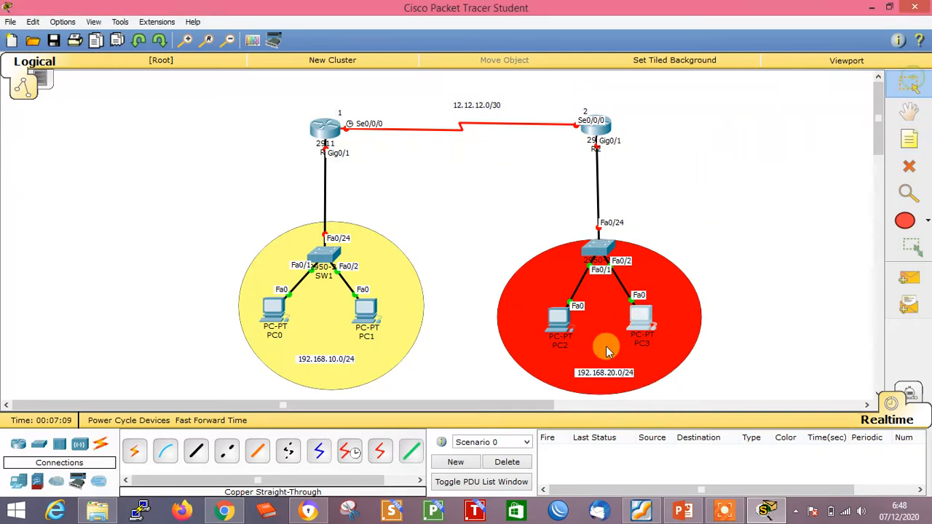
{"action": "left_click_drag", "start_coordinate": [598, 378], "coordinate": [600, 370]}
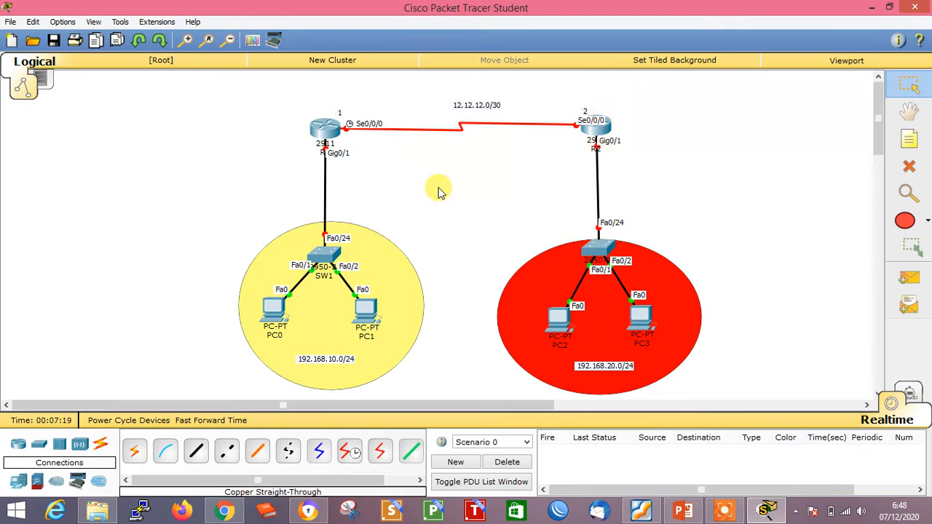
Add the note 172.16.1.1/32 directly beside router R1, on the side away from the serial link.
{"action": "left_click", "coordinate": [910, 138]}
{"action": "left_click", "coordinate": [261, 126]}
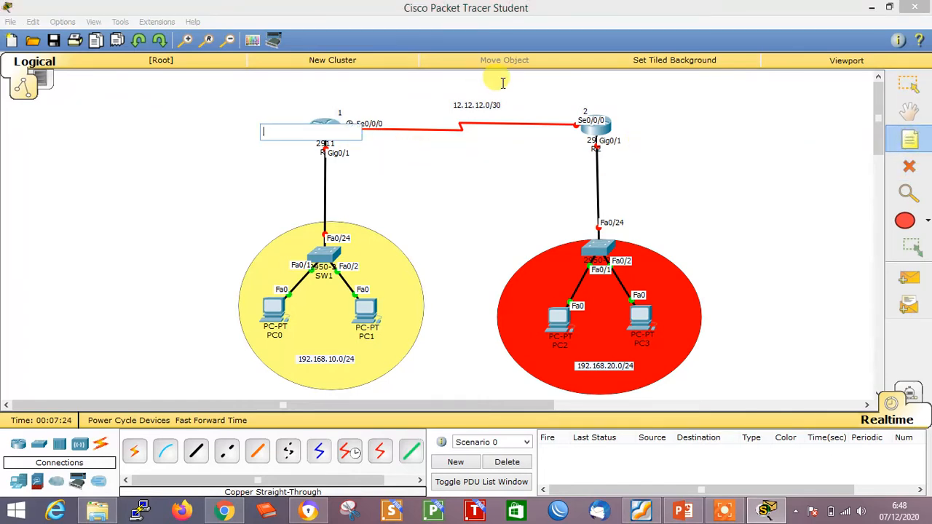
{"action": "type", "text": "172.16"}
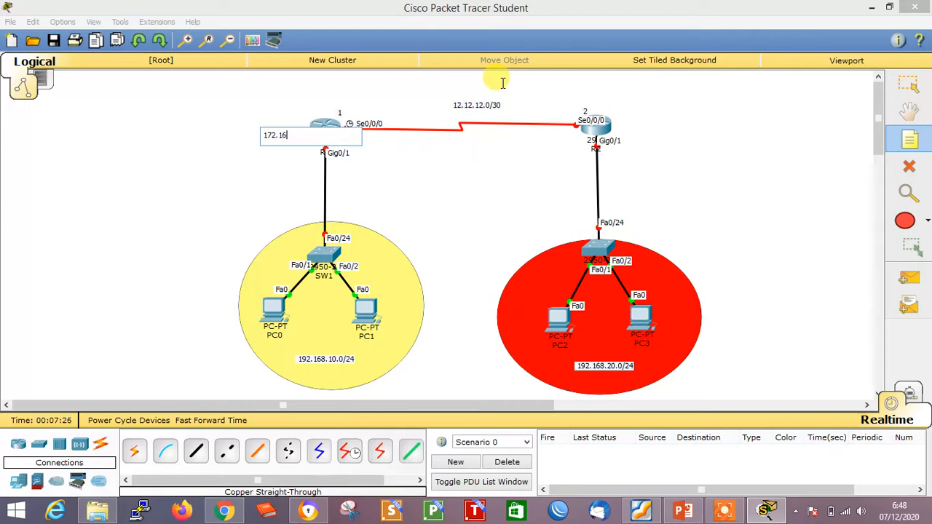
{"action": "type", "text": ".1.1/32"}
{"action": "left_click", "coordinate": [908, 85]}
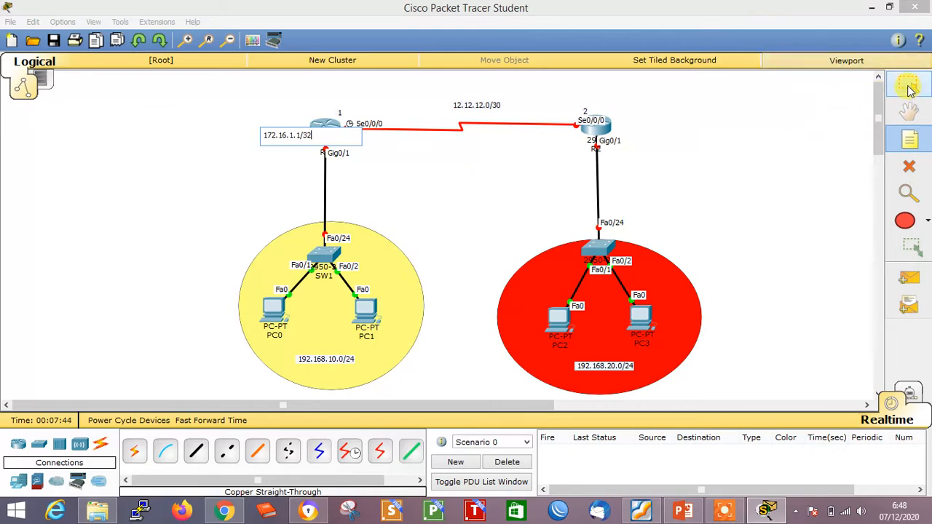
{"action": "left_click_drag", "start_coordinate": [291, 140], "coordinate": [284, 131]}
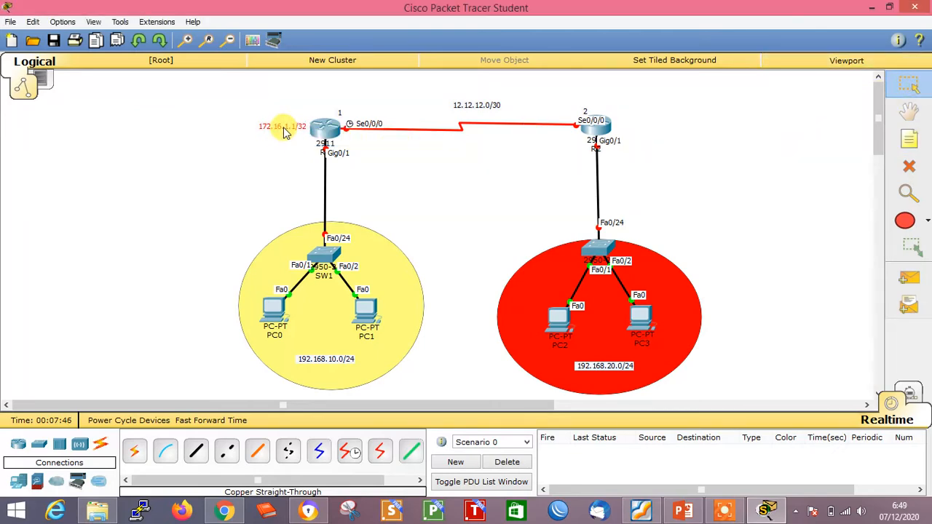
{"action": "left_click", "coordinate": [329, 131]}
{"action": "left_click", "coordinate": [675, 88]}
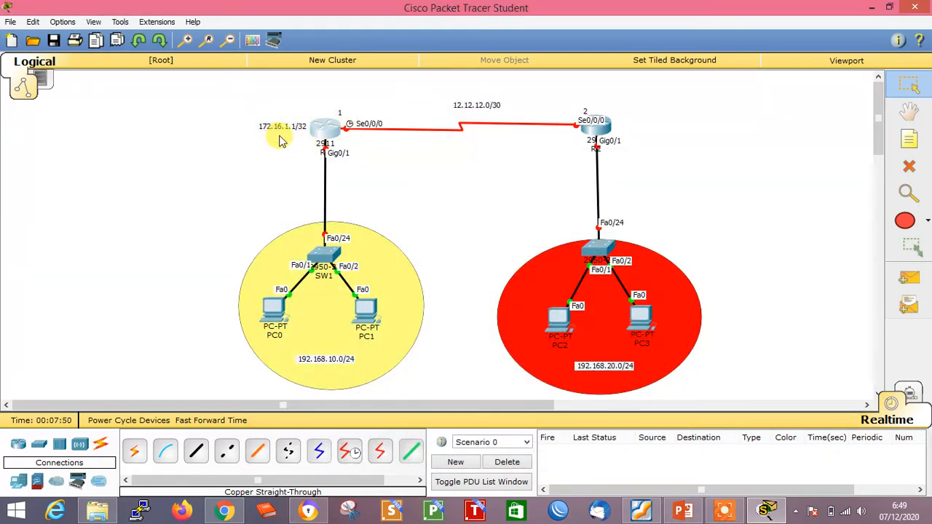
Add the note 172.16.2.2/32 directly beside router R2, on the side away from the serial link.
{"action": "left_click", "coordinate": [911, 143]}
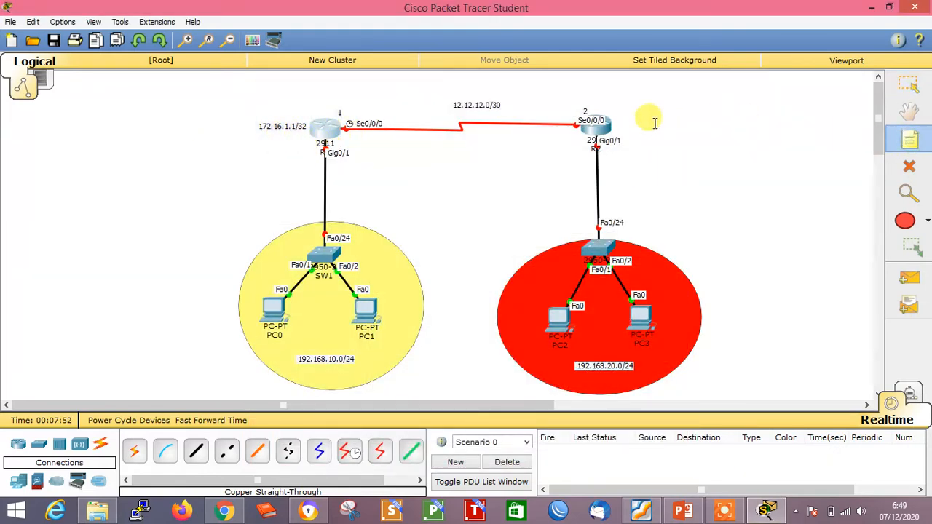
{"action": "left_click", "coordinate": [624, 120]}
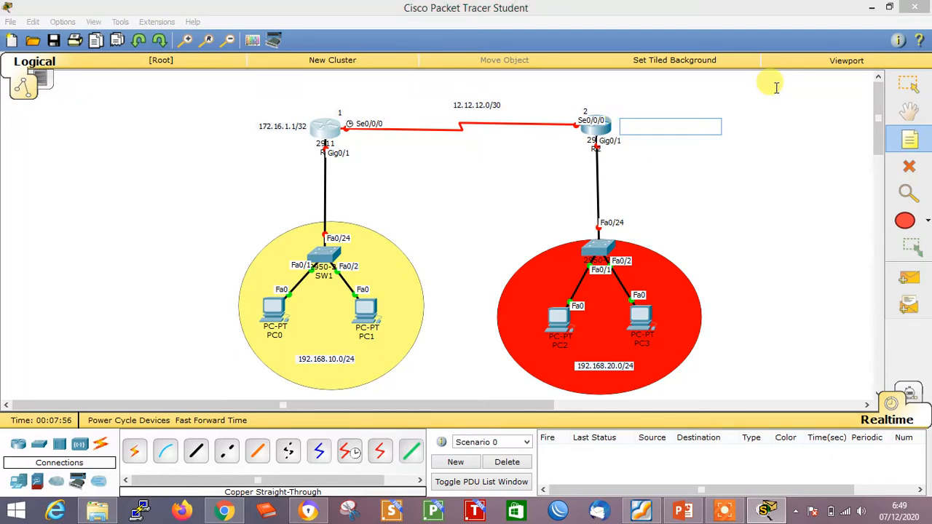
{"action": "type", "text": "172.16.2.2/32"}
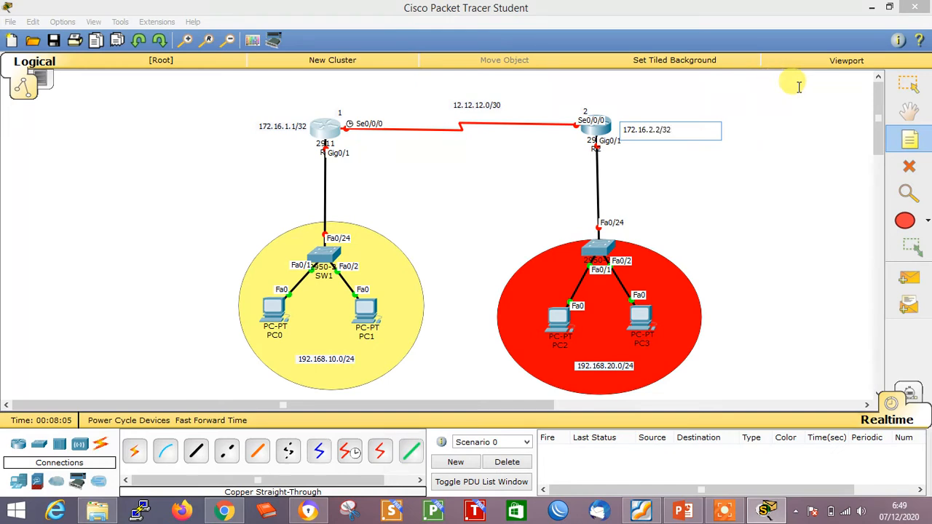
{"action": "left_click", "coordinate": [909, 84]}
{"action": "left_click_drag", "start_coordinate": [655, 135], "coordinate": [646, 130]}
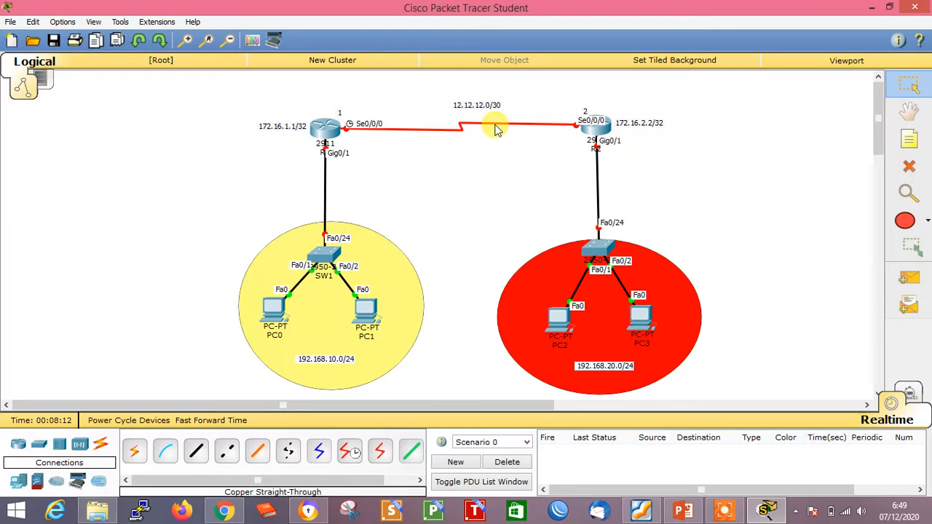
Open Notepad, placed so both routers stay in view, and enter the heading R1.
{"action": "key", "text": "super+r"}
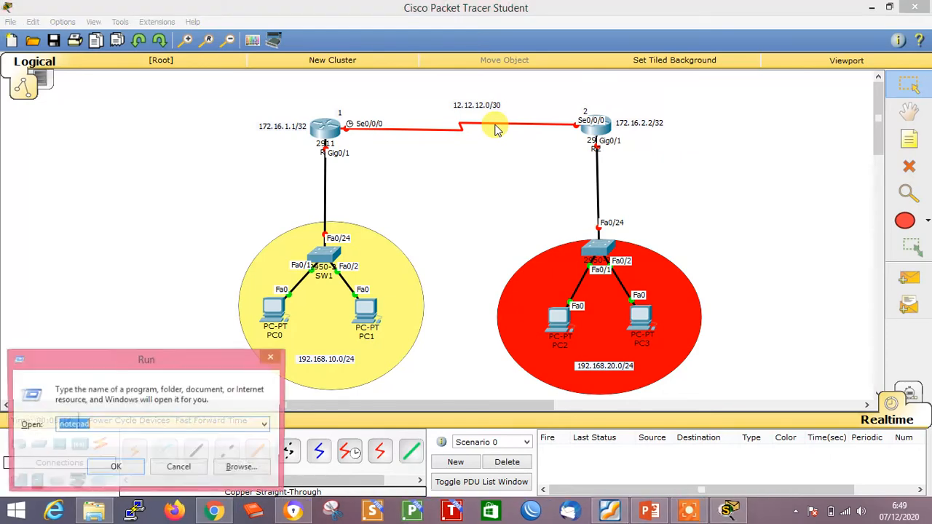
{"action": "key", "text": "Return"}
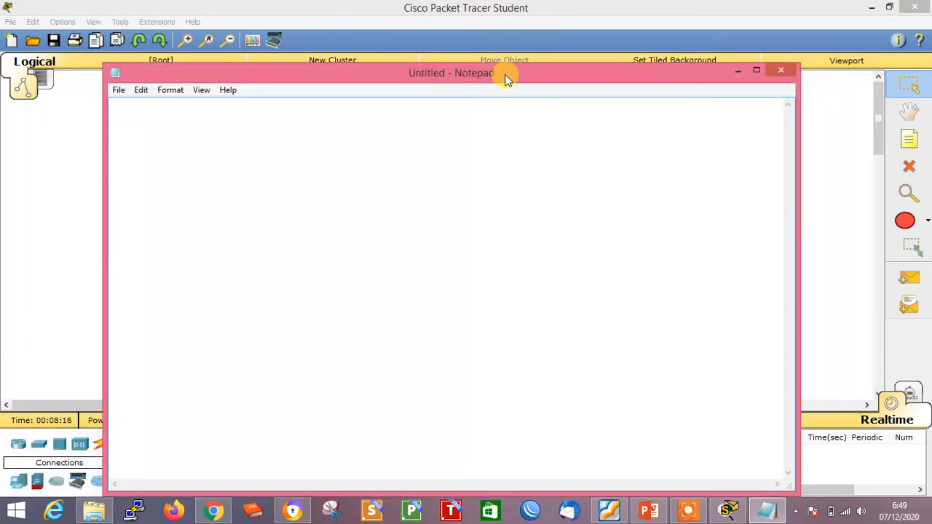
{"action": "left_click_drag", "start_coordinate": [505, 77], "coordinate": [644, 288]}
{"action": "type", "text": "Router"}
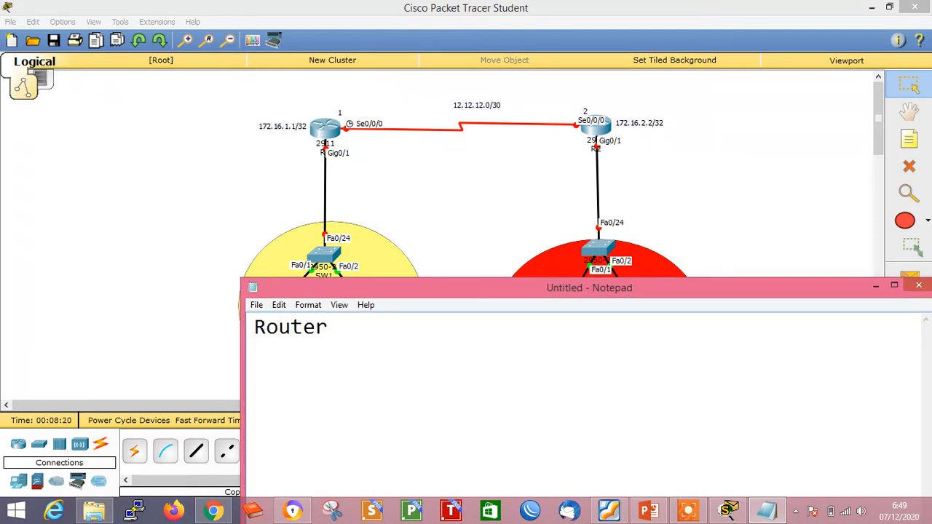
{"action": "key", "text": "BackSpace"}
{"action": "key", "text": "BackSpace"}
{"action": "key", "text": "BackSpace"}
{"action": "key", "text": "BackSpace"}
{"action": "key", "text": "BackSpace"}
{"action": "type", "text": "1"}
{"action": "key", "text": "Return"}
Add the line "se0/0/0 : 12.12.12.1" under the R1 heading.
{"action": "type", "text": "s"}
{"action": "key", "text": "BackSpace"}
{"action": "type", "text": "int"}
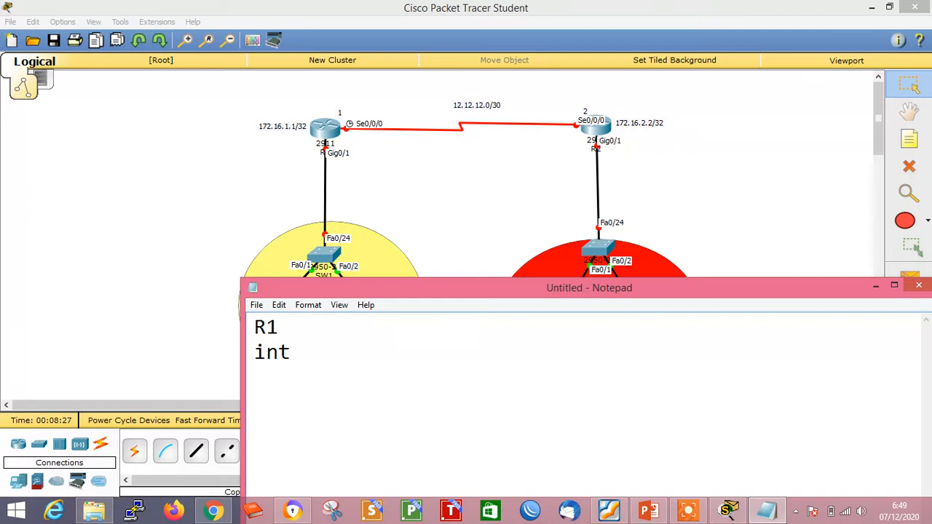
{"action": "key", "text": "BackSpace"}
{"action": "key", "text": "BackSpace"}
{"action": "key", "text": "BackSpace"}
{"action": "type", "text": "se0/0/0"}
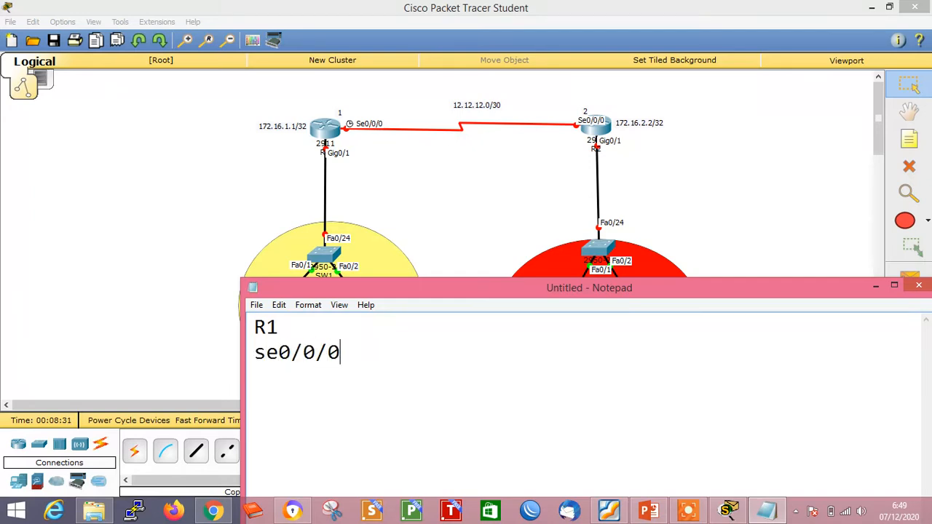
{"action": "type", "text": " : 12.12.12."}
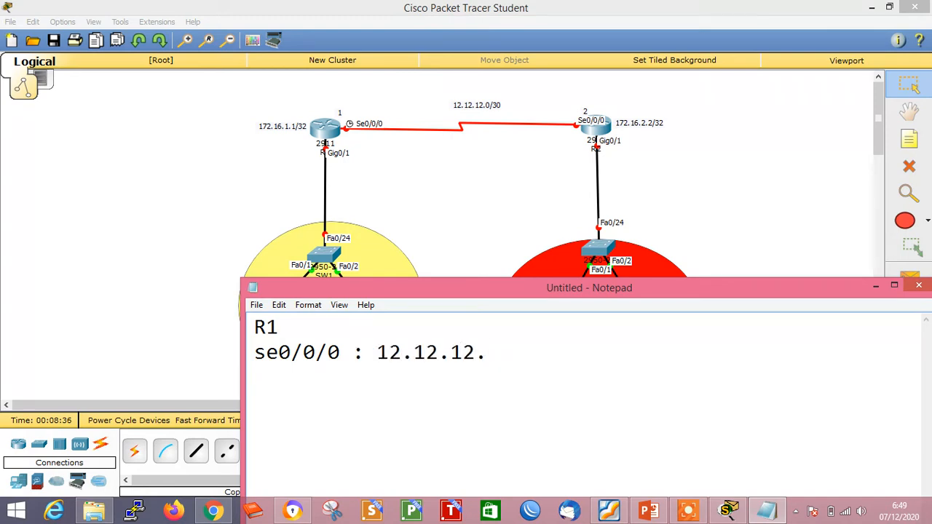
{"action": "type", "text": "1 "}
Add the line "gi0/1 : 192.168.10.1" below R1's serial address, aligning the colons.
{"action": "type", "text": "gi"}
{"action": "type", "text": "0/1"}
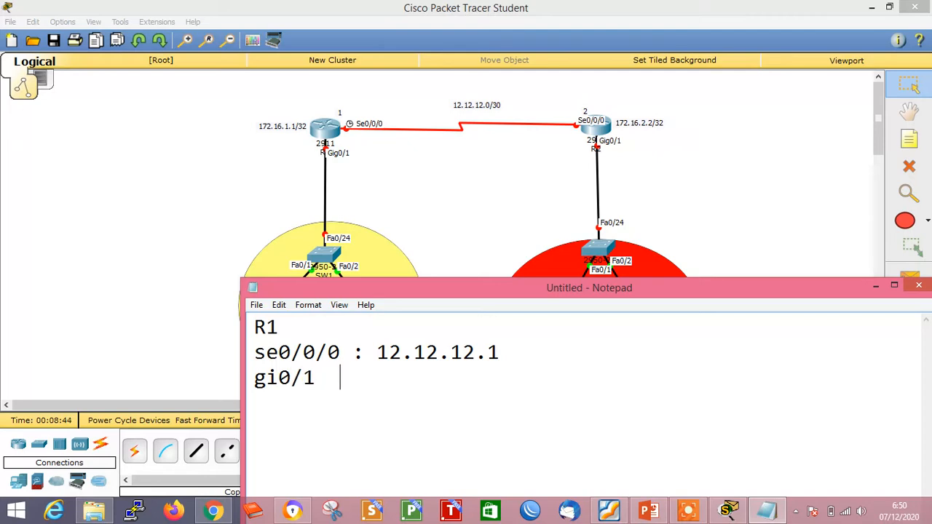
{"action": "type", "text": "   : 192.168."}
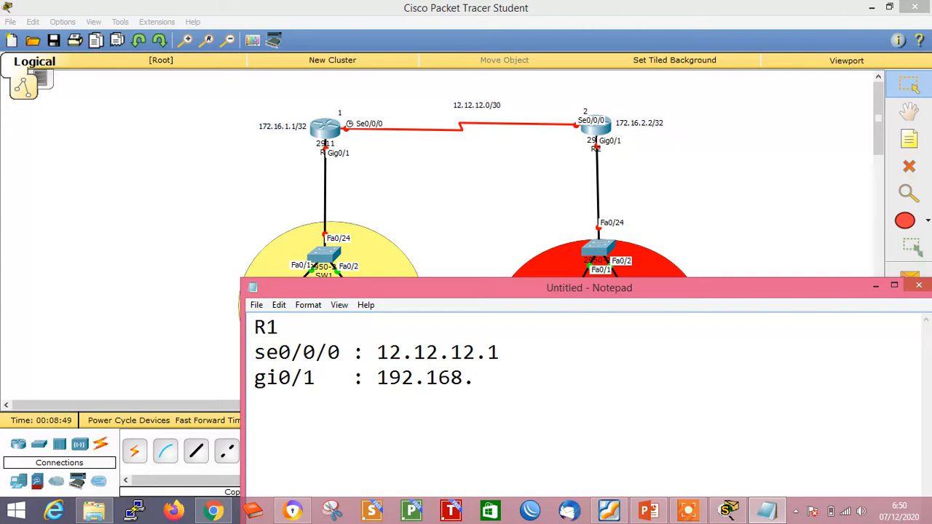
{"action": "type", "text": "10.1"}
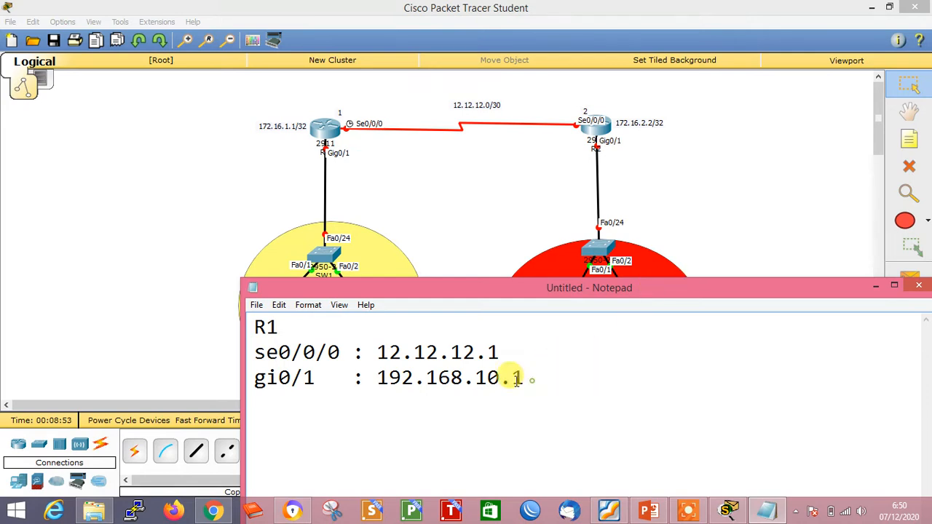
{"action": "left_click_drag", "start_coordinate": [528, 379], "coordinate": [377, 379]}
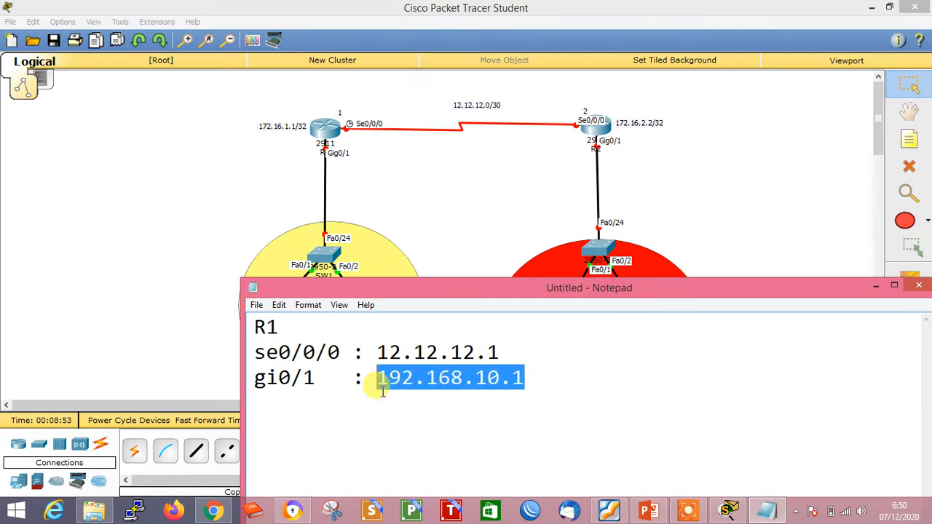
{"action": "left_click", "coordinate": [558, 374]}
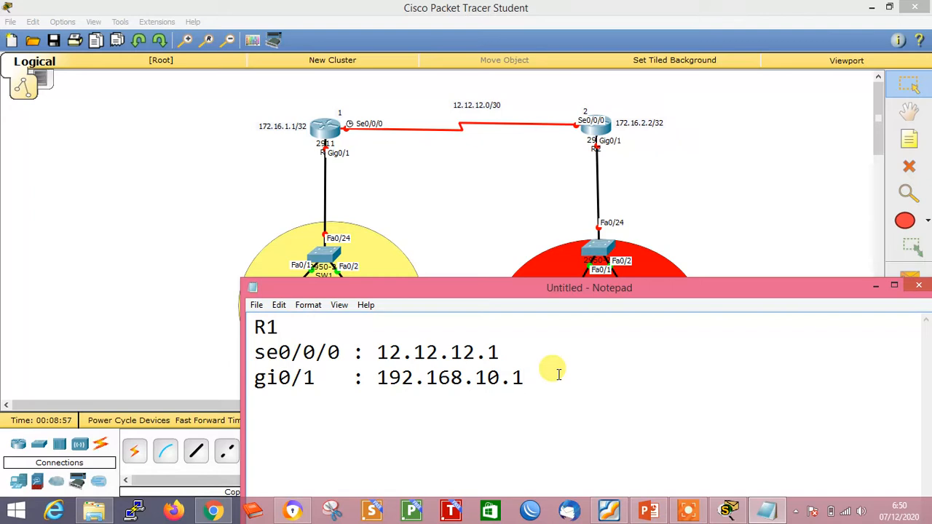
Add the line "lo1 : 172.16.1.1" below R1's gi0/1 address, aligning the colons.
{"action": "key", "text": "Return"}
{"action": "type", "text": "lo1"}
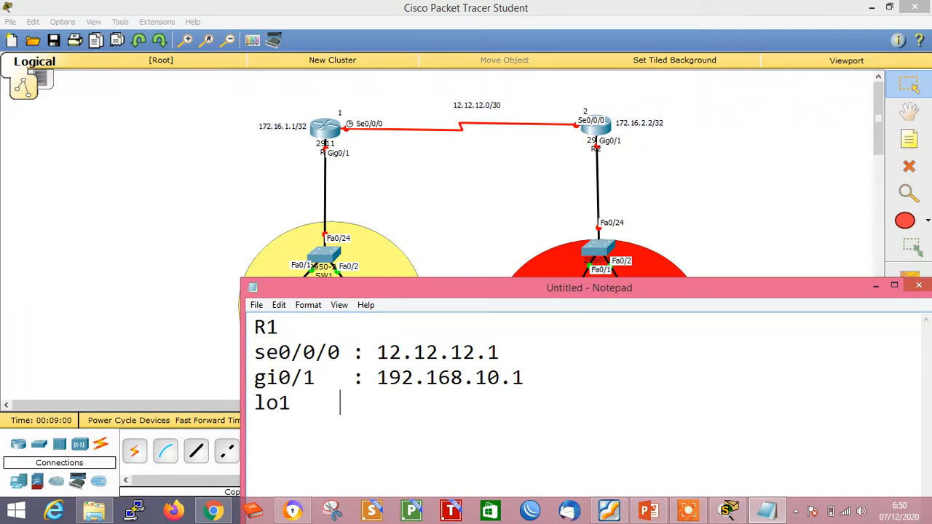
{"action": "type", "text": "     : 172.16."}
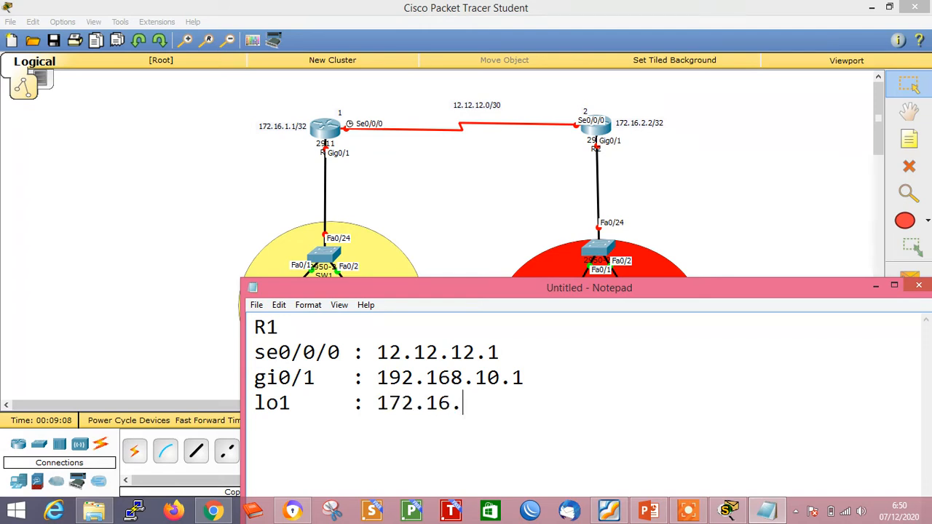
{"action": "type", "text": "1.1"}
Append the prefix lengths to R1's addresses: /30 for se0/0/0, /24 for gi0/1 and /32 for lo1.
{"action": "left_click", "coordinate": [552, 365]}
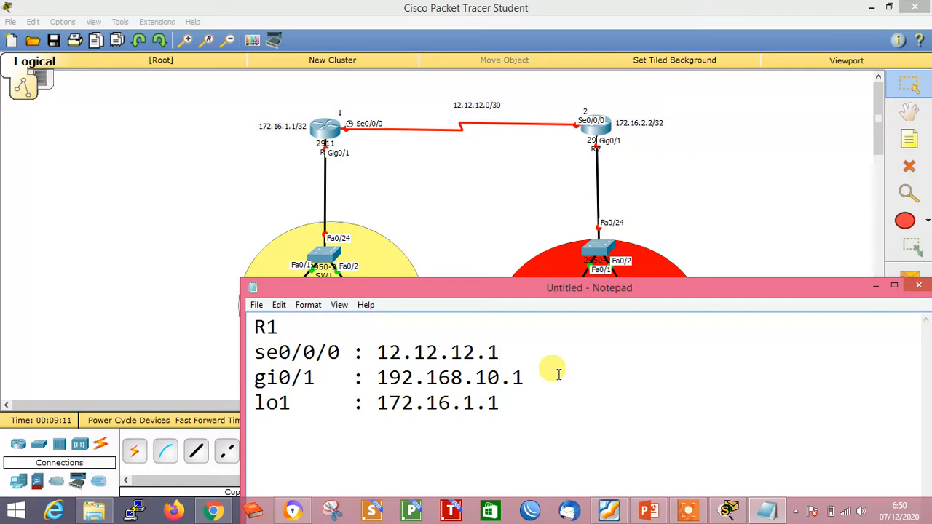
{"action": "type", "text": "/"}
{"action": "type", "text": "30"}
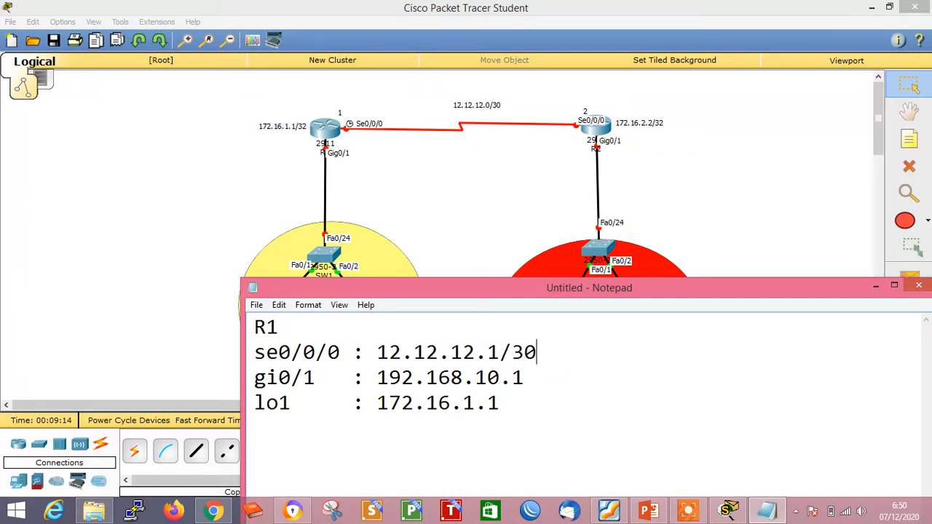
{"action": "left_click", "coordinate": [552, 369]}
{"action": "type", "text": "/24"}
{"action": "key", "text": "Down"}
{"action": "type", "text": "/32"}
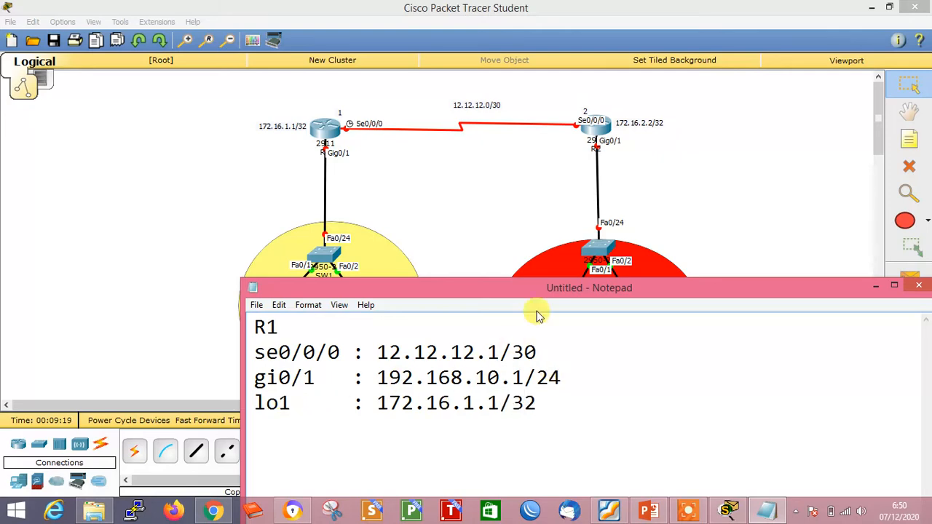
Maximize Notepad and place a copy of the whole R1 block below the original, separated by two blank lines.
{"action": "left_click_drag", "start_coordinate": [537, 285], "coordinate": [407, 58]}
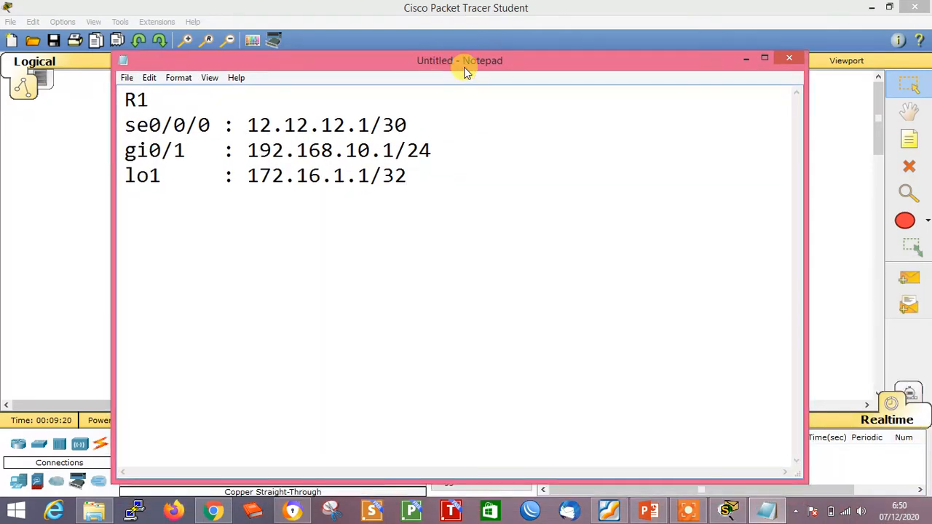
{"action": "left_click", "coordinate": [765, 58]}
{"action": "key", "text": "shift+Up"}
{"action": "key", "text": "shift+Up"}
{"action": "key", "text": "shift+Home"}
{"action": "left_click_drag", "start_coordinate": [341, 123], "coordinate": [2, 46]}
{"action": "key", "text": "ctrl+c"}
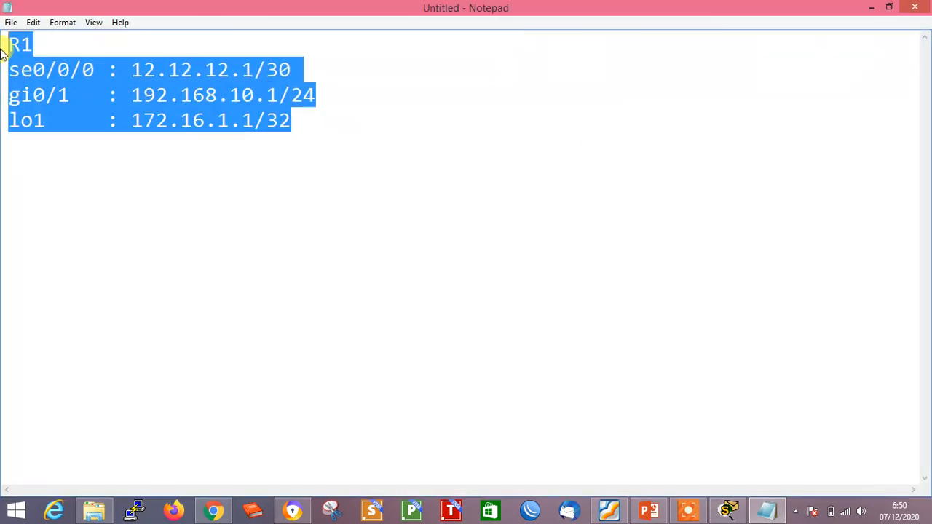
{"action": "left_click", "coordinate": [21, 214]}
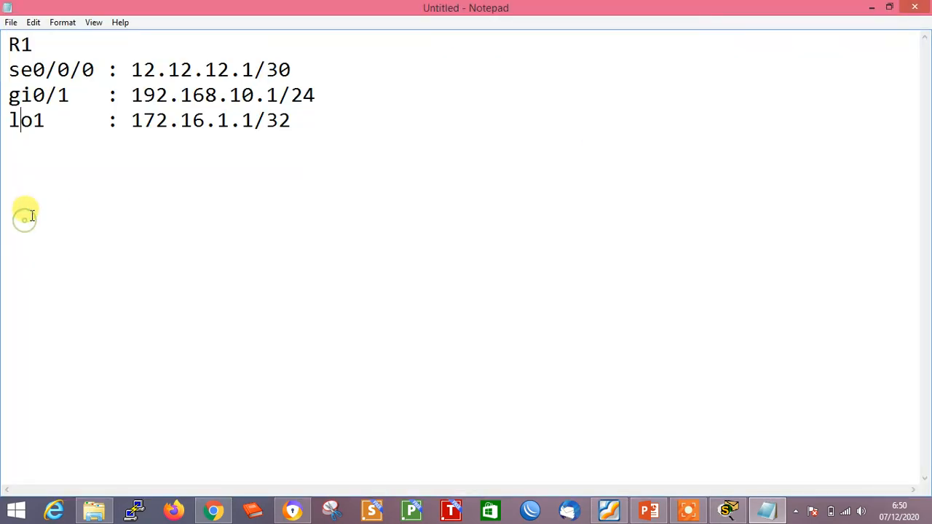
{"action": "left_click", "coordinate": [327, 108]}
{"action": "key", "text": "Return"}
{"action": "key", "text": "Return"}
{"action": "key", "text": "Return"}
{"action": "key", "text": "ctrl+v"}
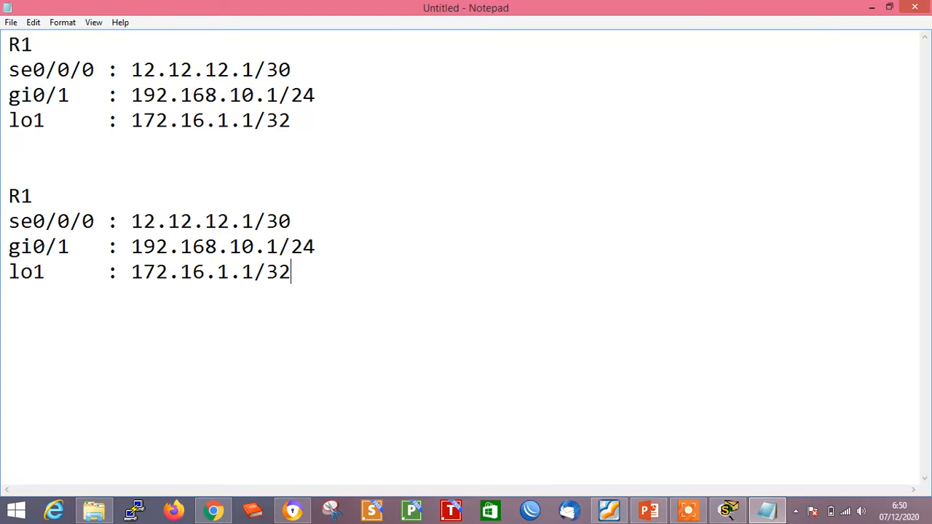
In the copied block, change the se0/0/0 address to 12.12.12.2 and the gi0/1 address to 192.168.20.1.
{"action": "key", "text": "Up"}
{"action": "key", "text": "Up"}
{"action": "key", "text": "Left"}
{"action": "key", "text": "Left"}
{"action": "key", "text": "Left"}
{"action": "key", "text": "BackSpace"}
{"action": "type", "text": "2"}
{"action": "key", "text": "Down"}
{"action": "key", "text": "Left"}
{"action": "key", "text": "BackSpace"}
{"action": "type", "text": "2"}
Change the copied block's lo1 address to 172.16.2.2 and its heading to R2.
{"action": "key", "text": "Down"}
{"action": "key", "text": "Left"}
{"action": "key", "text": "BackSpace"}
{"action": "type", "text": "2"}
{"action": "key", "text": "Right"}
{"action": "key", "text": "Right"}
{"action": "key", "text": "BackSpace"}
{"action": "type", "text": "2"}
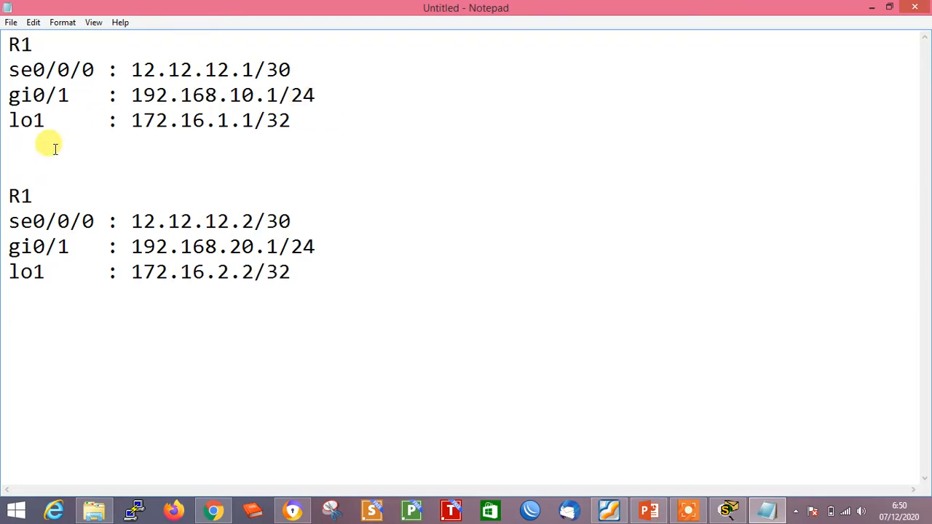
{"action": "left_click", "coordinate": [42, 194]}
{"action": "key", "text": "BackSpace"}
{"action": "type", "text": "2"}
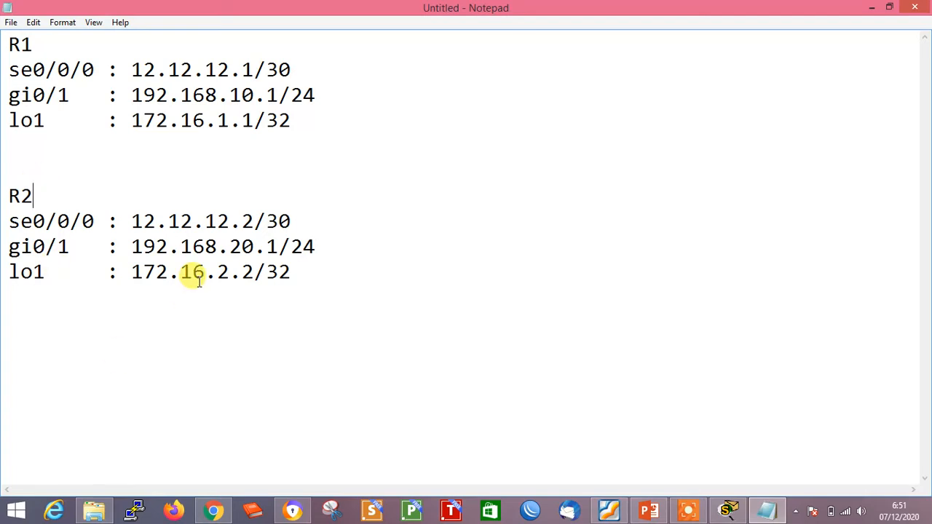
Add the heading "Routing static" below the R2 block, leaving one blank line between them.
{"action": "left_click", "coordinate": [343, 266]}
{"action": "key", "text": "Return"}
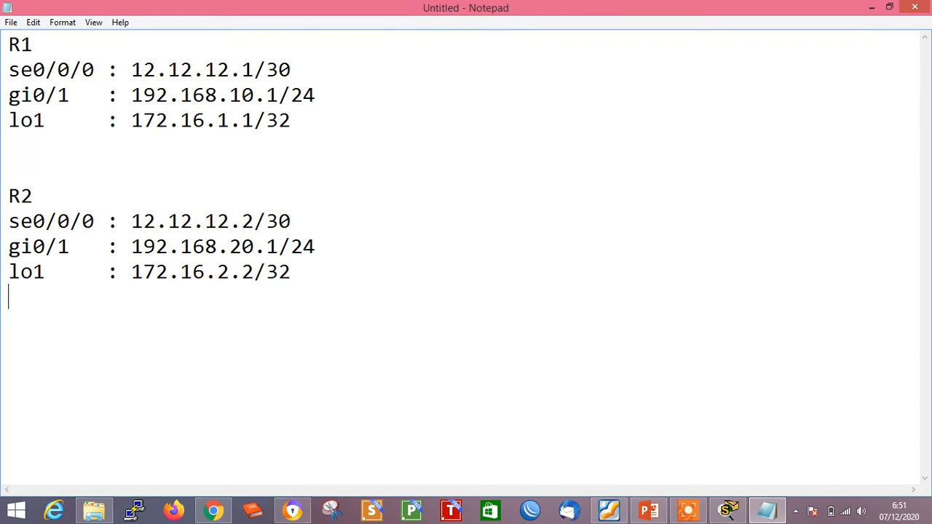
{"action": "key", "text": "Return"}
{"action": "type", "text": "Rouyte"}
{"action": "key", "text": "BackSpace"}
{"action": "key", "text": "BackSpace"}
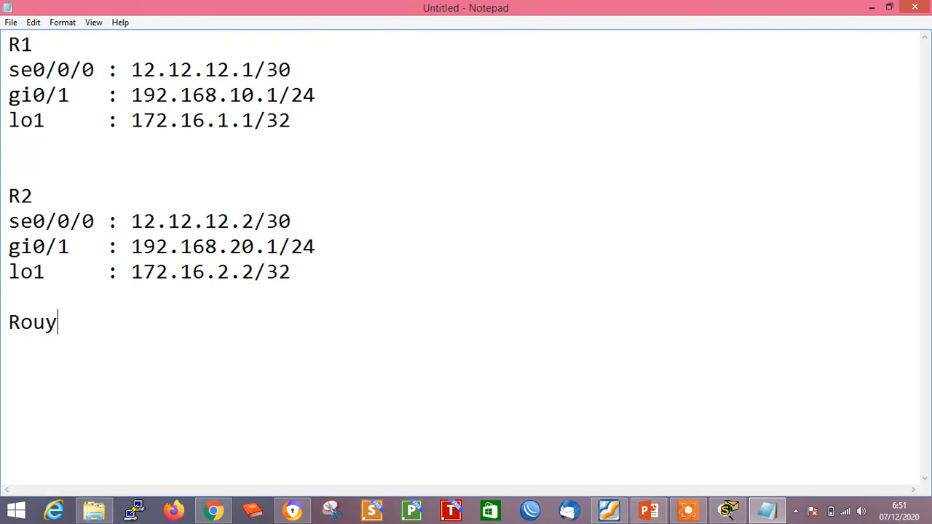
{"action": "key", "text": "BackSpace"}
{"action": "type", "text": "ting st"}
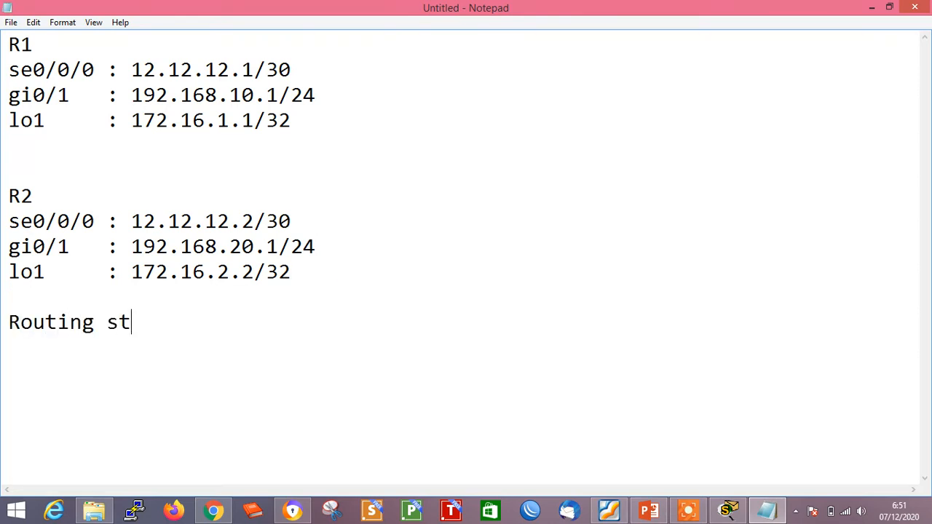
{"action": "type", "text": "atic"}
Add the line "Mau keman lewat mana" directly below the Routing static heading.
{"action": "key", "text": "Return"}
{"action": "type", "text": "Mau kem"}
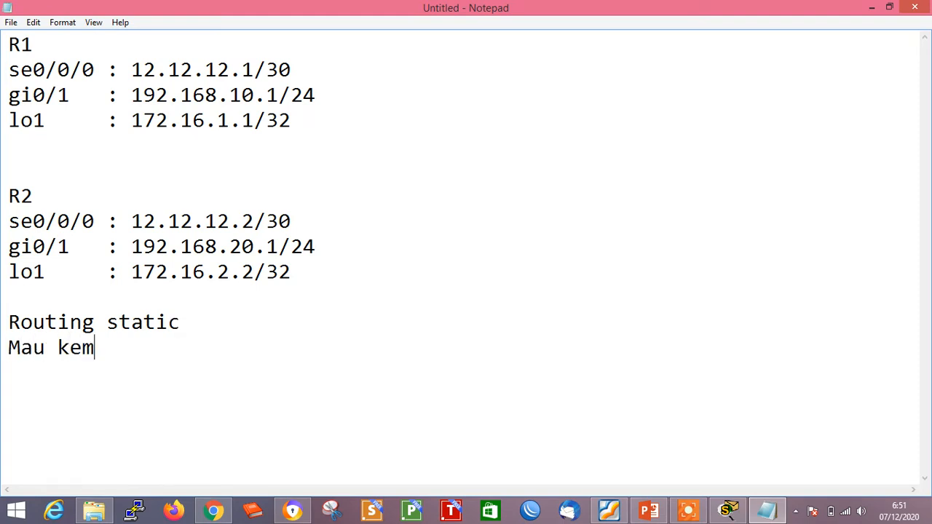
{"action": "type", "text": "an lewat"}
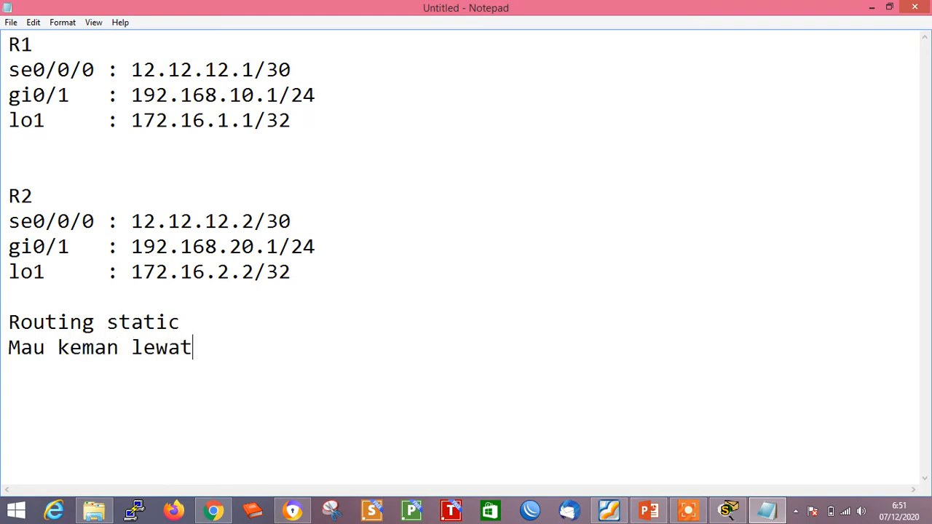
{"action": "type", "text": " mana"}
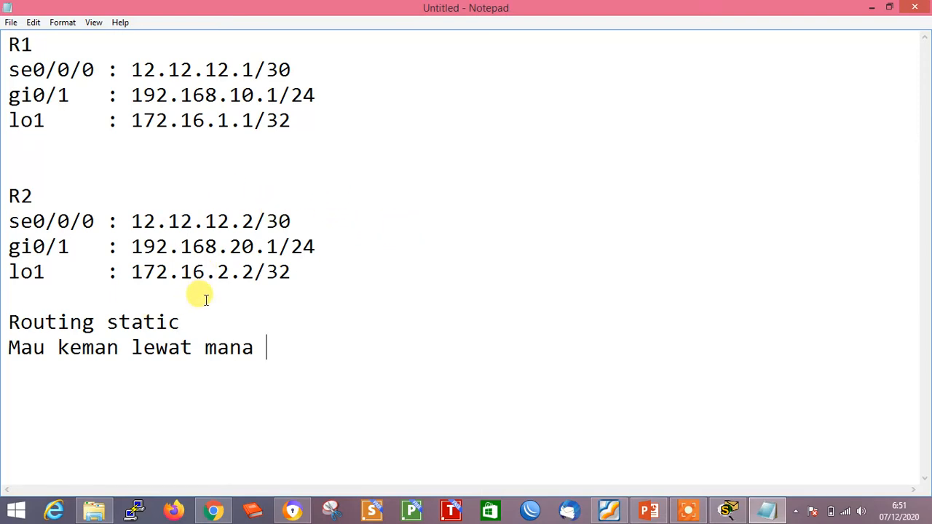
Examine R1's and R2's serial, gi0/1 and lo1 entries, highlighting the networks each router has to reach.
{"action": "left_click_drag", "start_coordinate": [300, 69], "coordinate": [10, 69]}
{"action": "left_click_drag", "start_coordinate": [303, 221], "coordinate": [9, 221]}
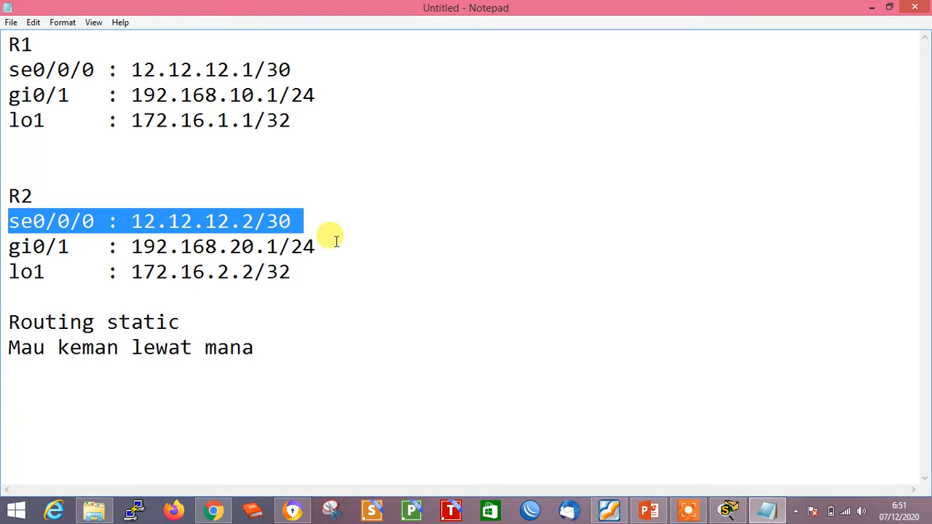
{"action": "left_click", "coordinate": [314, 247]}
{"action": "left_click", "coordinate": [8, 247], "text": "shift"}
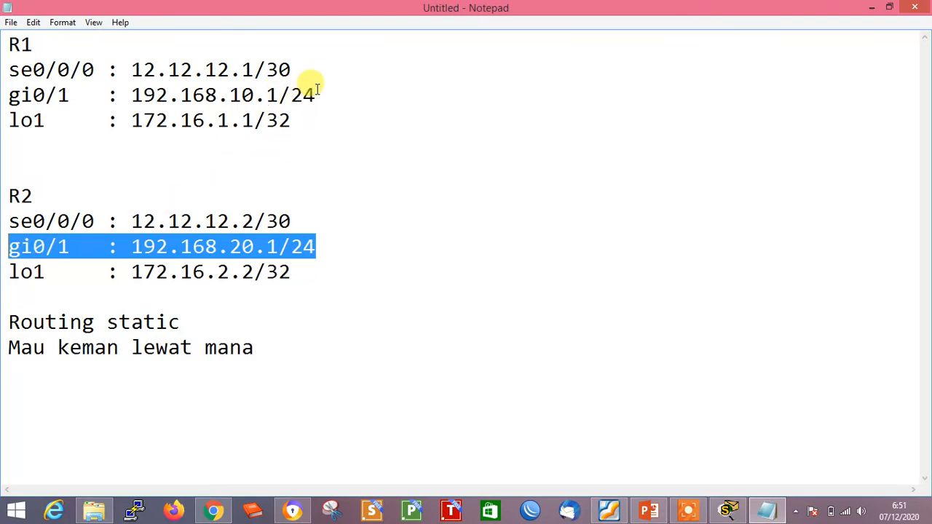
{"action": "left_click_drag", "start_coordinate": [321, 95], "coordinate": [8, 96]}
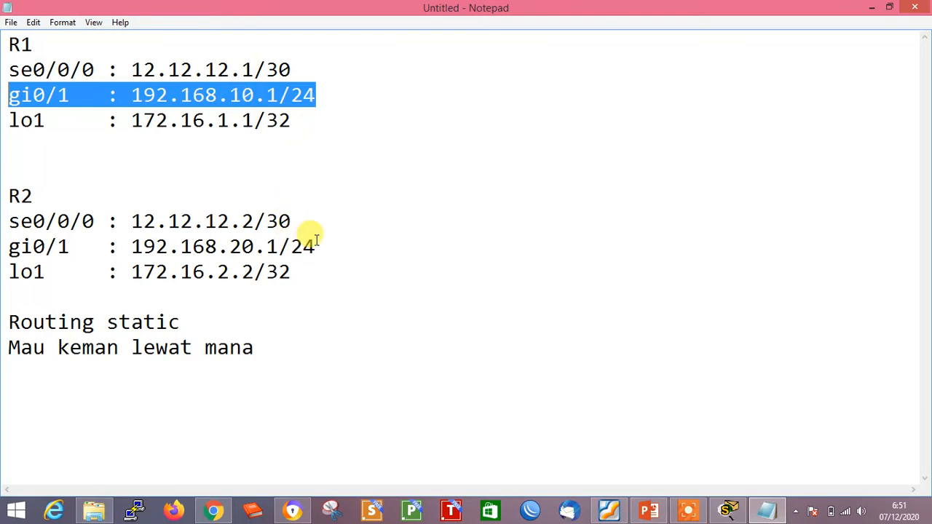
{"action": "left_click_drag", "start_coordinate": [317, 247], "coordinate": [8, 247]}
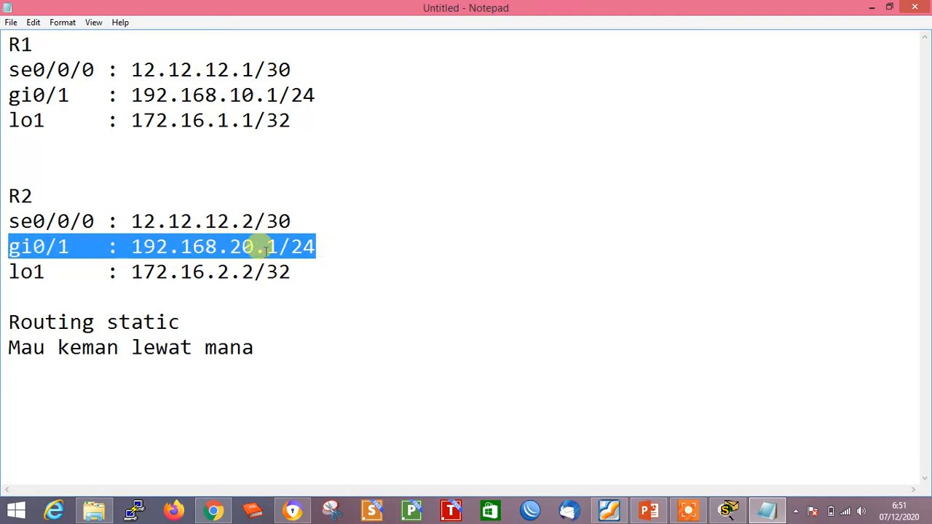
{"action": "double_click", "coordinate": [53, 44]}
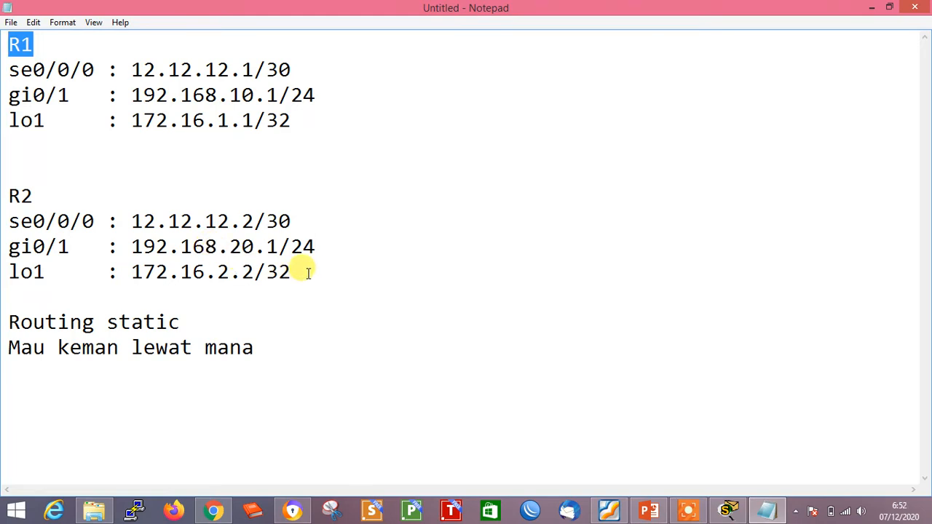
{"action": "left_click_drag", "start_coordinate": [307, 273], "coordinate": [131, 272]}
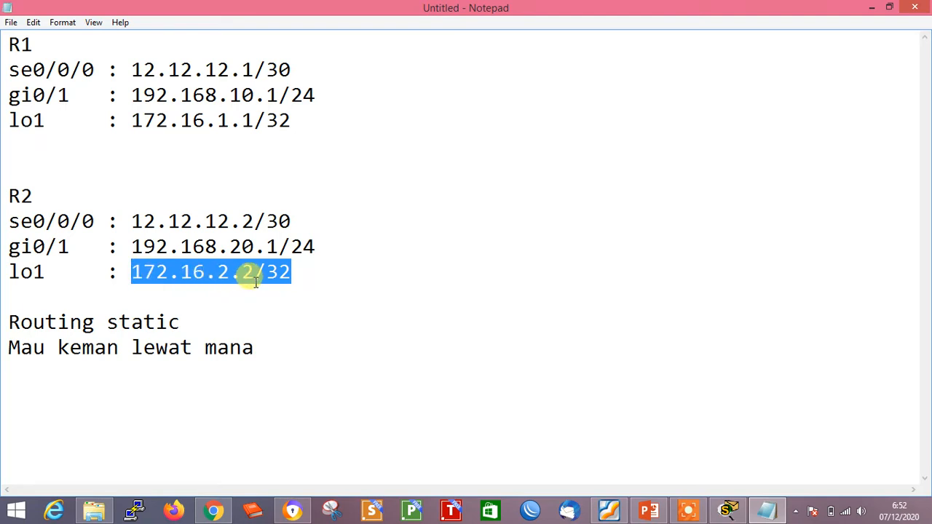
{"action": "double_click", "coordinate": [36, 198]}
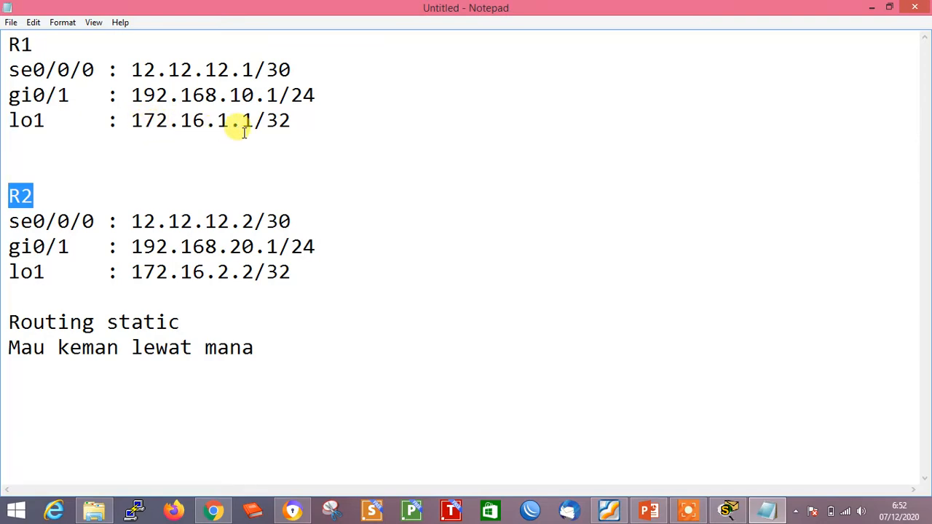
Add an R1 subheading below the line "Mau keman lewat mana".
{"action": "left_click", "coordinate": [286, 350]}
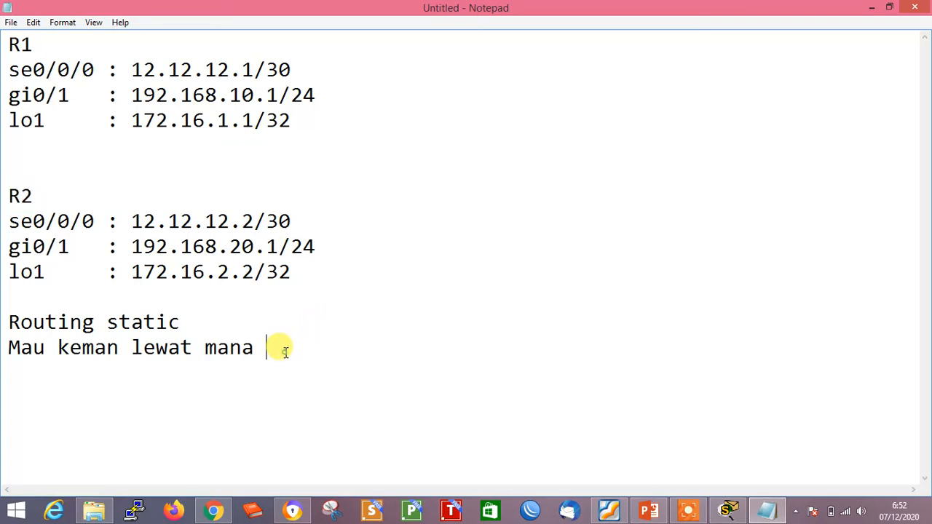
{"action": "key", "text": "Return"}
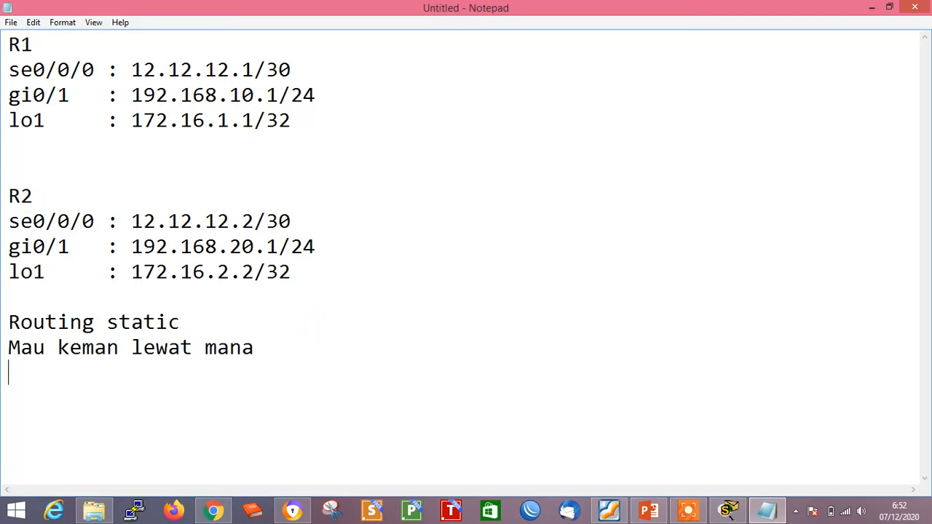
{"action": "type", "text": "R1"}
{"action": "key", "text": "Return"}
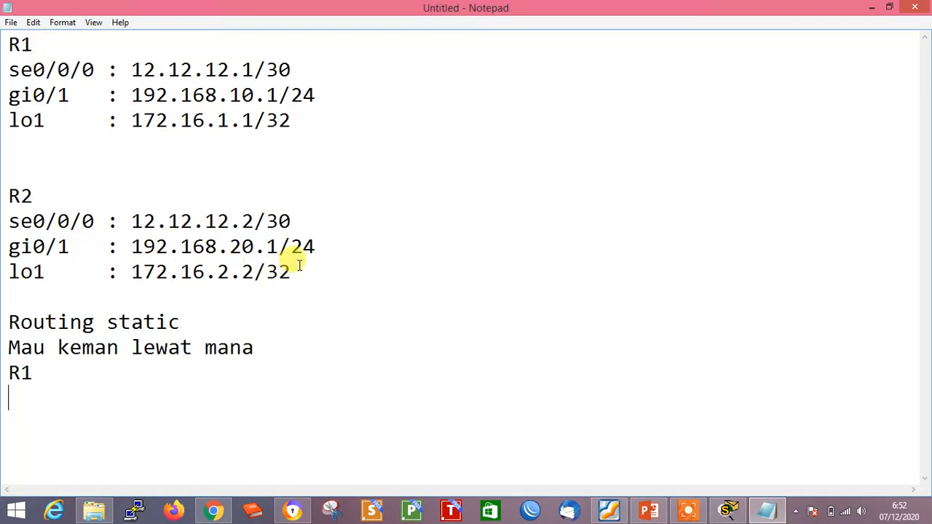
Copy R2's gi0/1 address below the R1 subheading and change it to the network address 192.168.20.0 without a prefix.
{"action": "left_click_drag", "start_coordinate": [317, 248], "coordinate": [135, 246]}
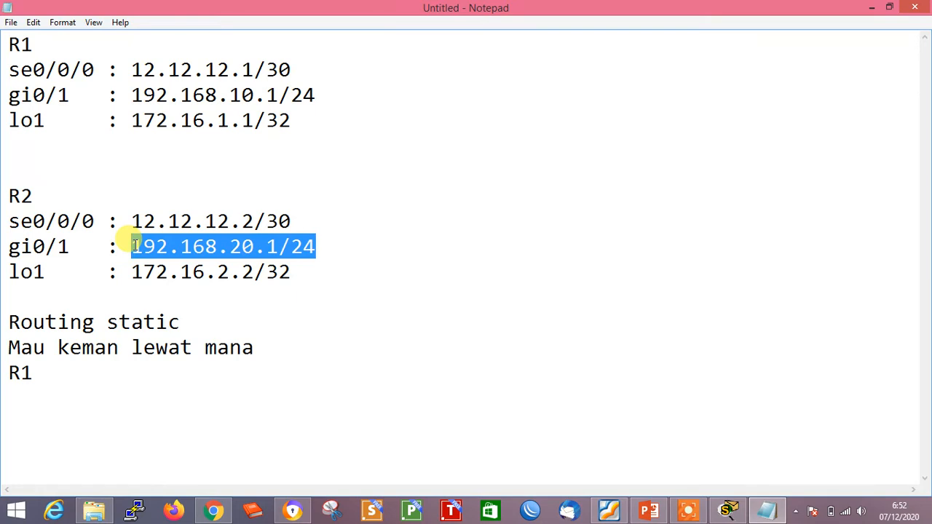
{"action": "key", "text": "ctrl+c"}
{"action": "left_click", "coordinate": [69, 373]}
{"action": "key", "text": "Return"}
{"action": "key", "text": "ctrl+v"}
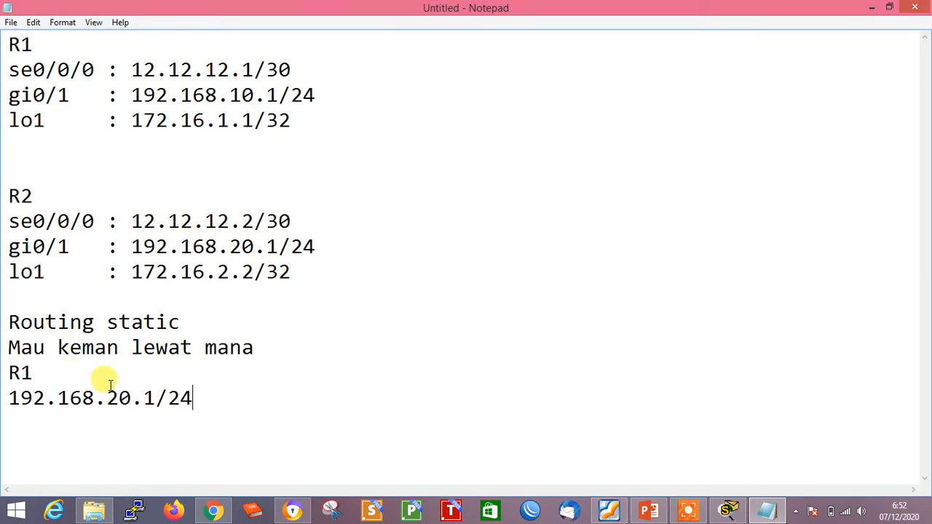
{"action": "key", "text": "BackSpace"}
{"action": "key", "text": "BackSpace"}
{"action": "key", "text": "BackSpace"}
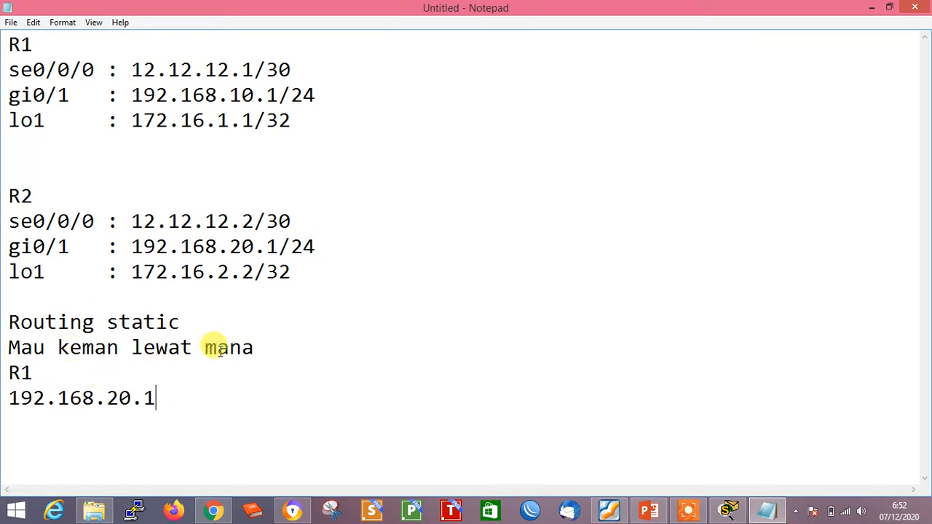
{"action": "key", "text": "BackSpace"}
{"action": "type", "text": "0"}
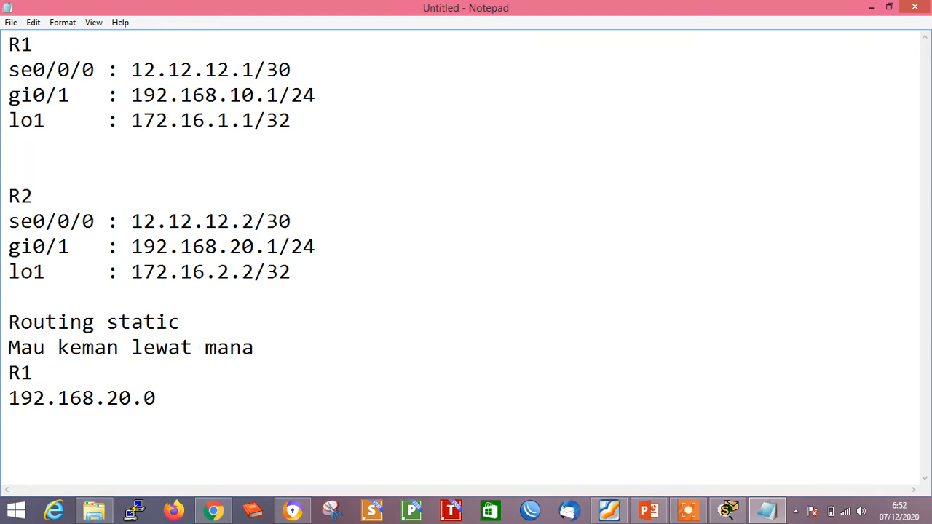
Extend the route line after 192.168.20.0 with the text "atau Ip 255.255.255.0".
{"action": "type", "text": "/"}
{"action": "key", "text": "BackSpace"}
{"action": "type", "text": "atau Ip"}
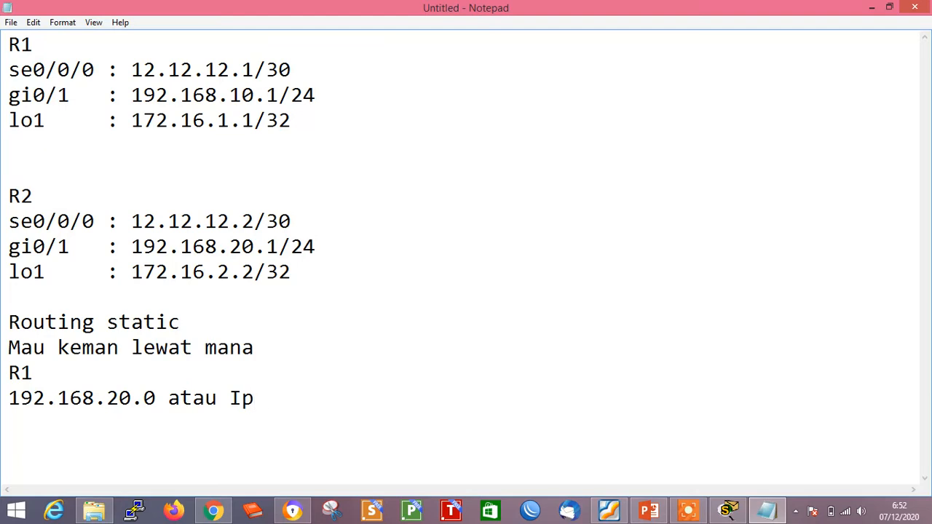
{"action": "left_click", "coordinate": [145, 397]}
{"action": "key", "text": "Right"}
{"action": "key", "text": "Right"}
{"action": "key", "text": "Right"}
{"action": "key", "text": "Right"}
{"action": "key", "text": "Right"}
{"action": "key", "text": "Right"}
{"action": "key", "text": "Right"}
{"action": "key", "text": "Right"}
{"action": "type", "text": "255.255.255."}
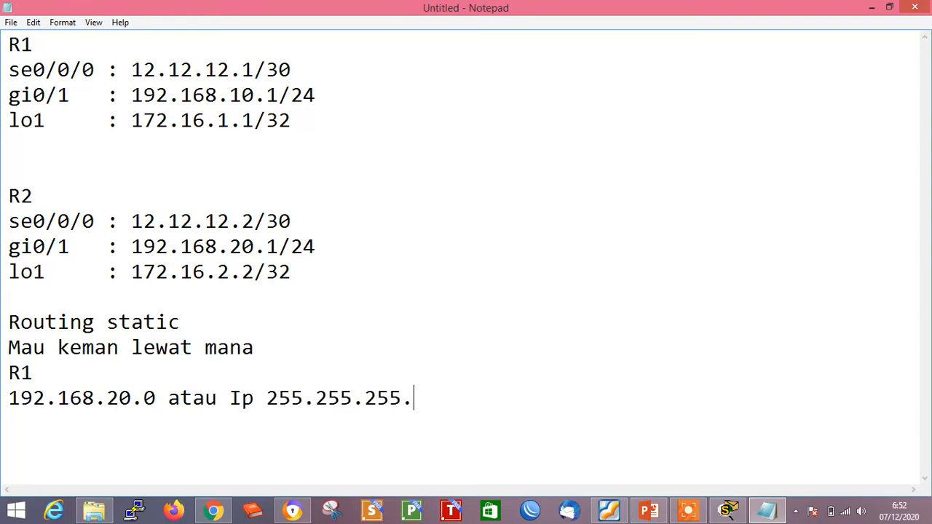
{"action": "type", "text": "0"}
Copy R2's serial address 12.12.12.2 to the end of the 192.168.20.0 route line as the next hop.
{"action": "left_click", "coordinate": [254, 216]}
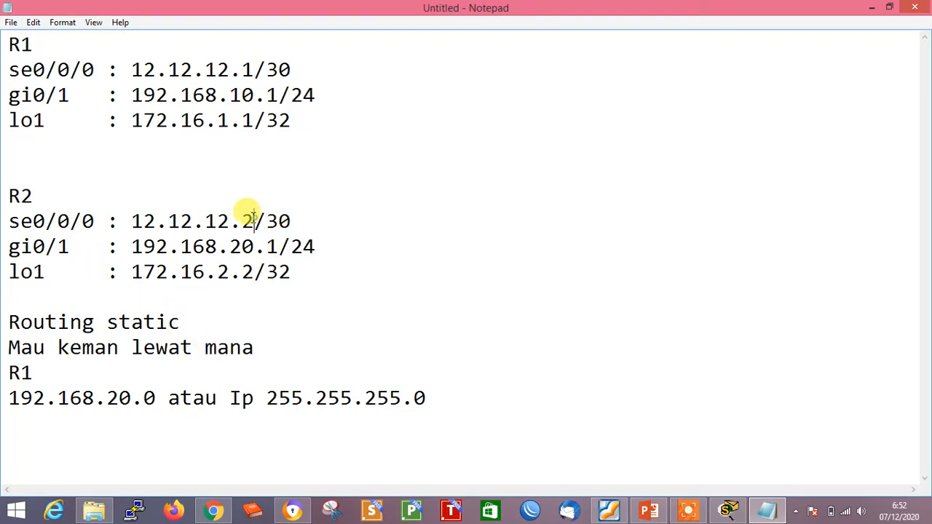
{"action": "left_click_drag", "start_coordinate": [254, 217], "coordinate": [134, 217]}
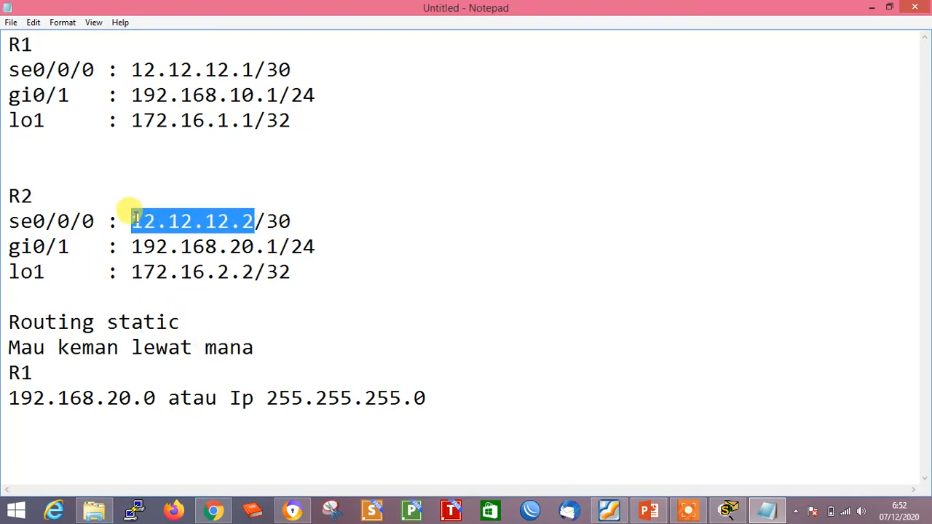
{"action": "left_click", "coordinate": [450, 396]}
{"action": "key", "text": "ctrl+v"}
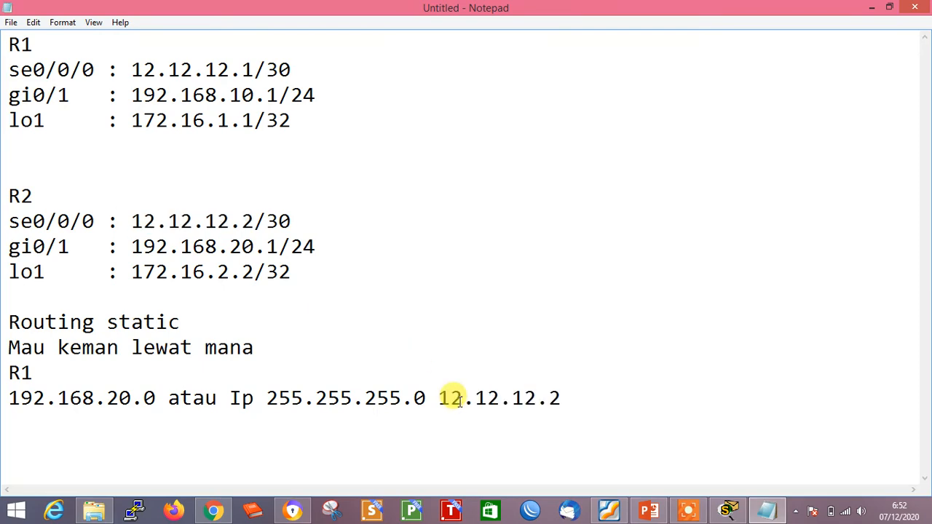
{"action": "left_click", "coordinate": [872, 8]}
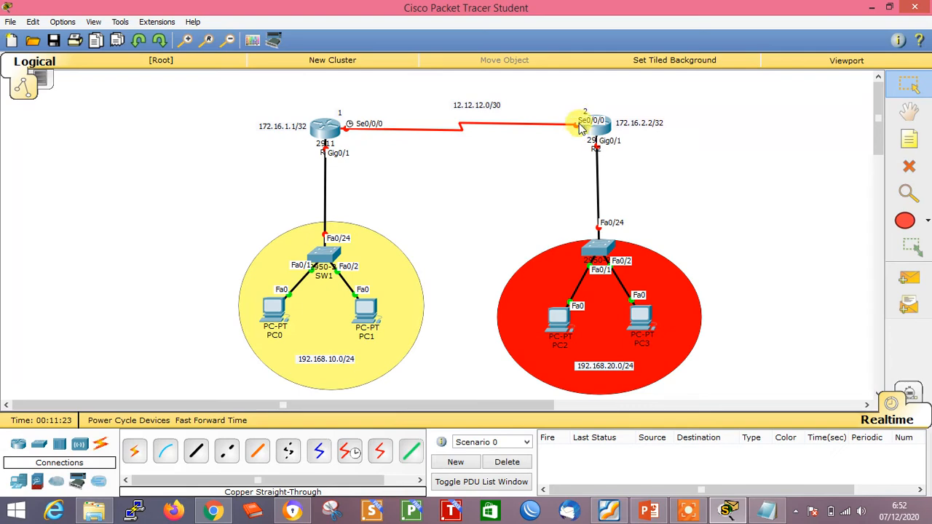
{"action": "key", "text": "alt+Tab"}
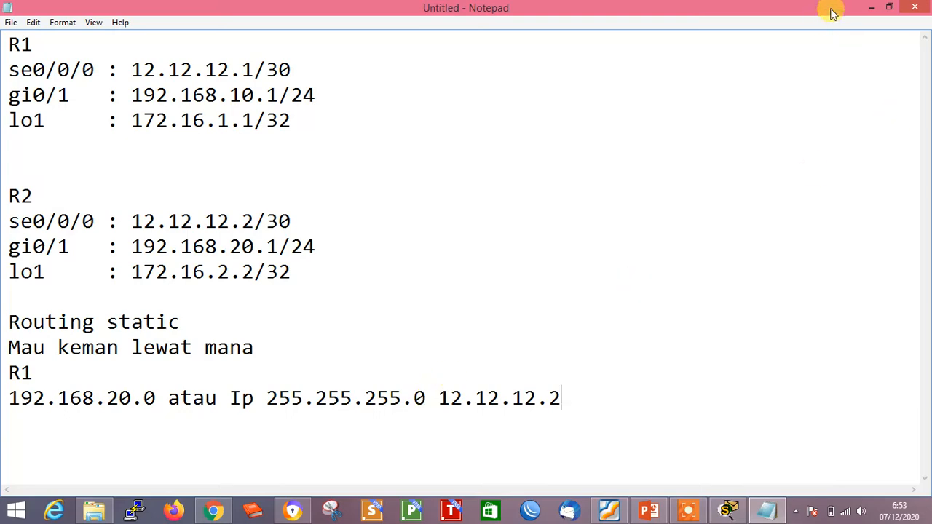
Switch to Packet Tracer, open R1's command line interface full size and decline the initial configuration dialog.
{"action": "left_click", "coordinate": [872, 8]}
{"action": "left_click", "coordinate": [325, 129]}
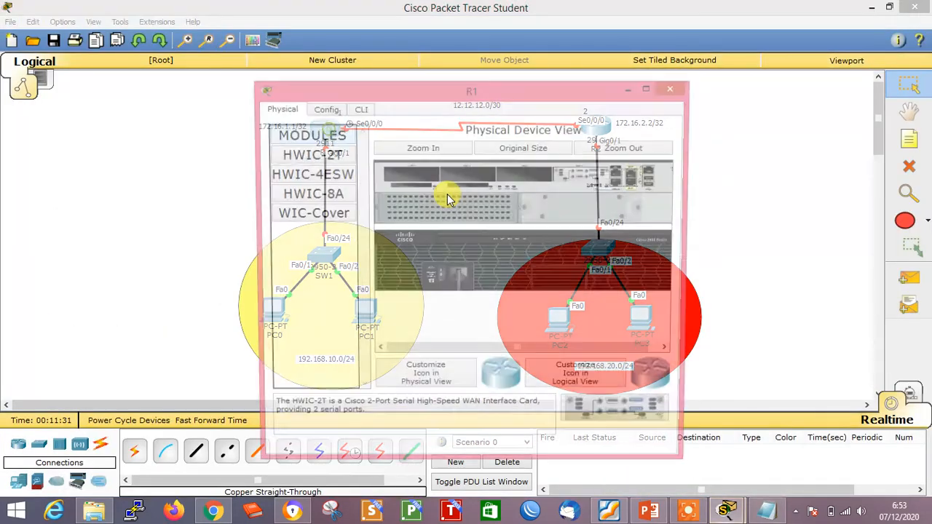
{"action": "left_click", "coordinate": [361, 108]}
{"action": "left_click", "coordinate": [649, 87]}
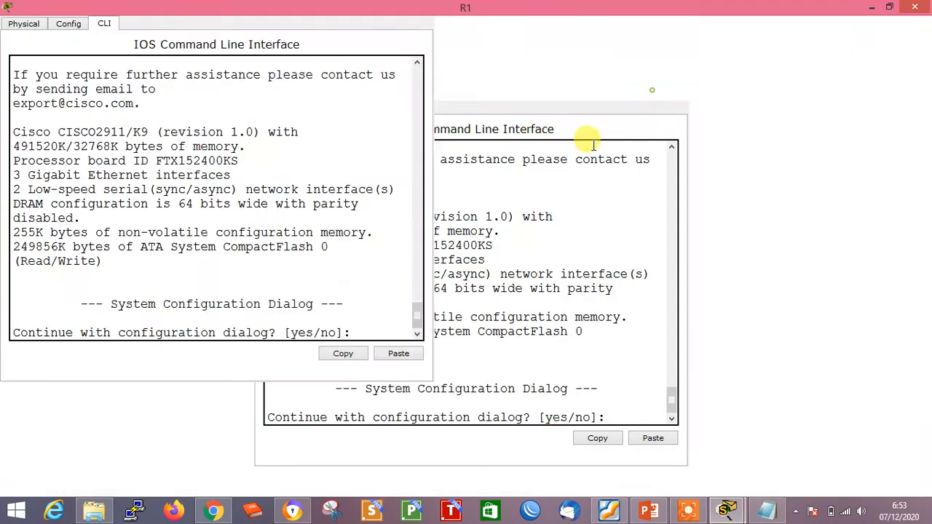
{"action": "type", "text": "n"}
{"action": "key", "text": "Return"}
{"action": "key", "text": "Return"}
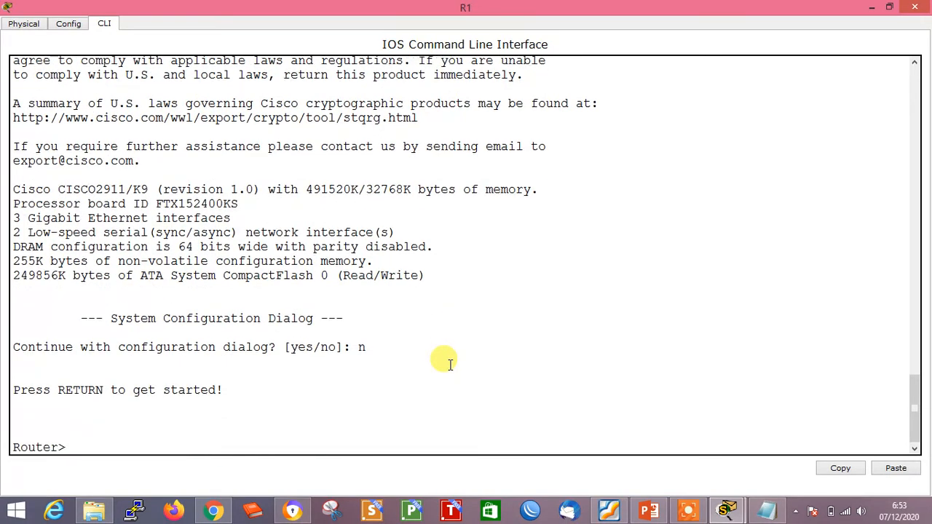
Enter privileged mode and global configuration mode on R1 with en and conf t.
{"action": "type", "text": "en"}
{"action": "key", "text": "Return"}
{"action": "type", "text": "conf t"}
{"action": "key", "text": "Return"}
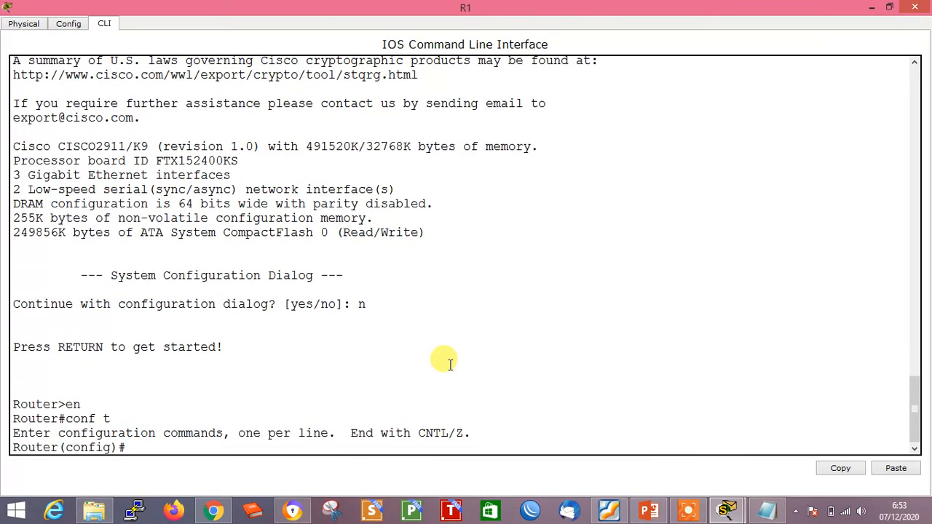
Check R1's serial port in the topology, and enable interface se0/0/0 with no shut.
{"action": "double_click", "coordinate": [473, 9]}
{"action": "left_click_drag", "start_coordinate": [478, 40], "coordinate": [454, 367]}
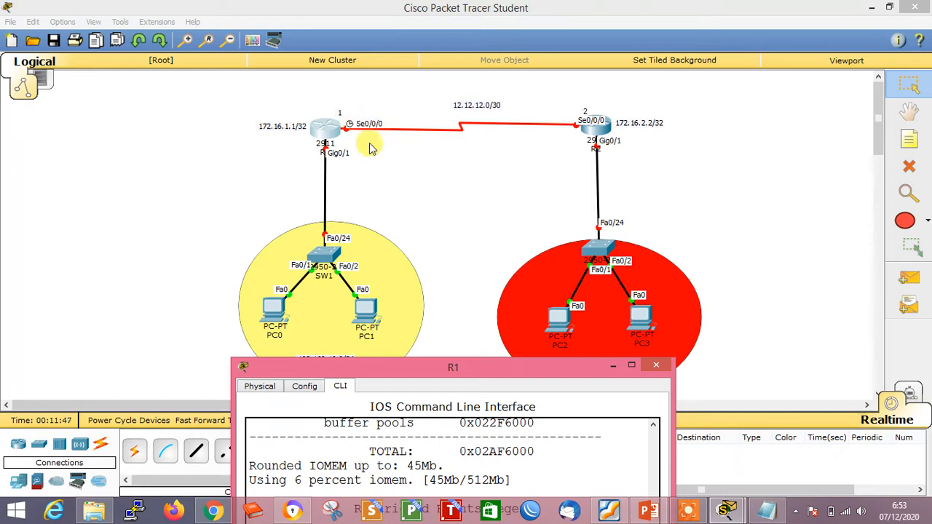
{"action": "left_click", "coordinate": [631, 364]}
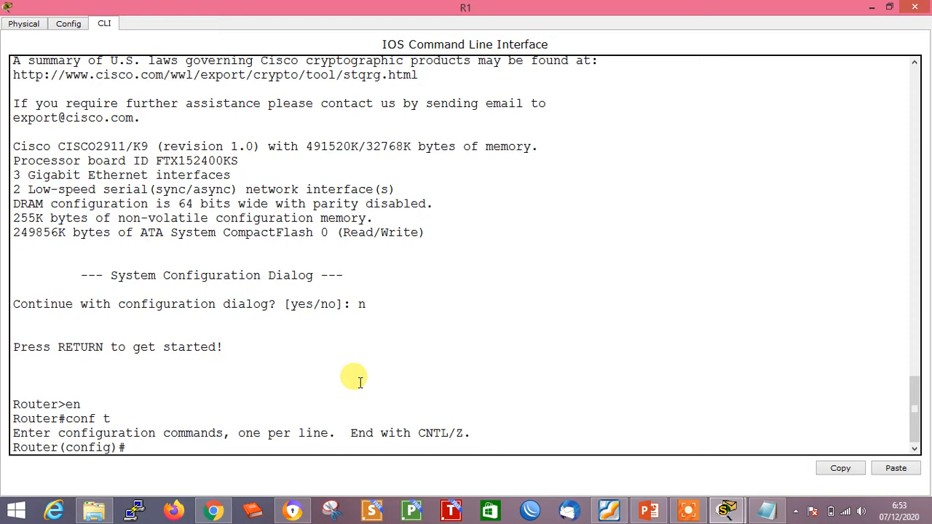
{"action": "type", "text": "nt se0/0/0"}
{"action": "key", "text": "Return"}
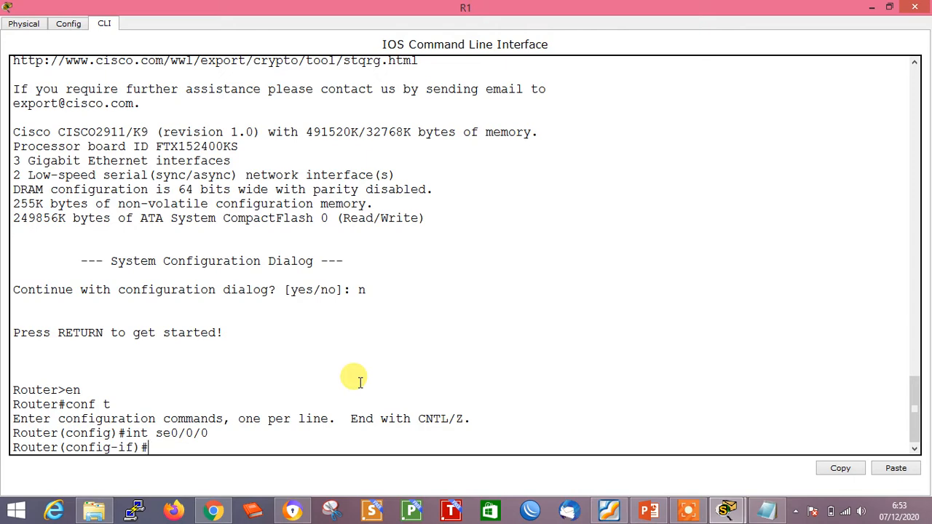
{"action": "type", "text": "no shut"}
{"action": "key", "text": "Return"}
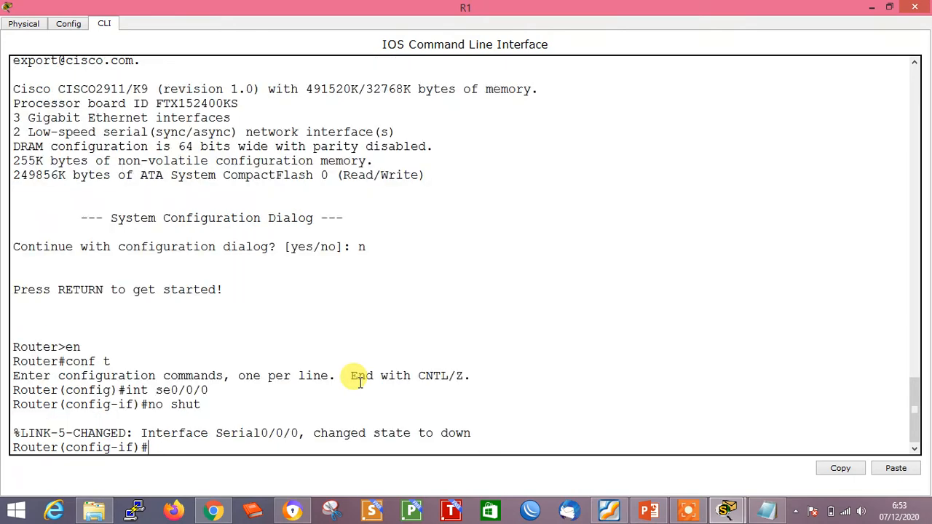
{"action": "key", "text": "Return"}
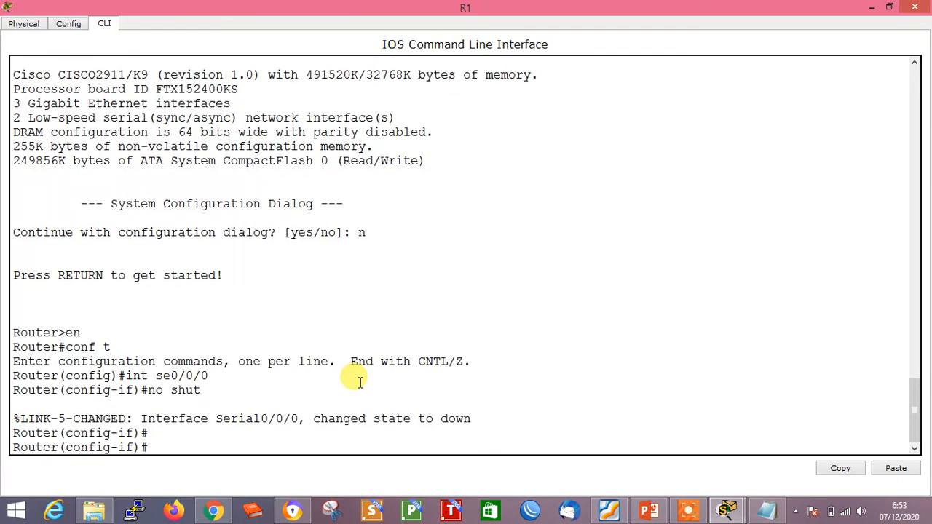
List the available clock rates and set the serial interface's clock rate to 64000.
{"action": "type", "text": "clock rate ?"}
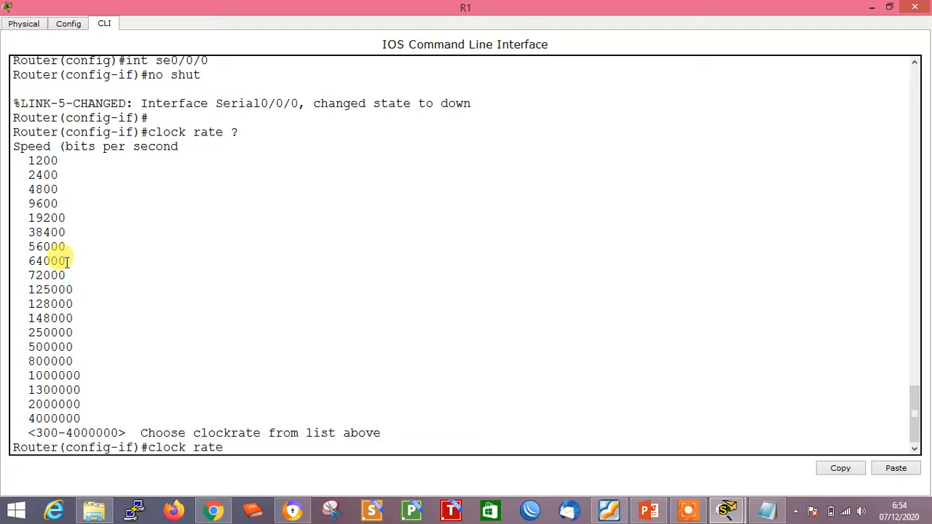
{"action": "left_click_drag", "start_coordinate": [66, 261], "coordinate": [21, 260]}
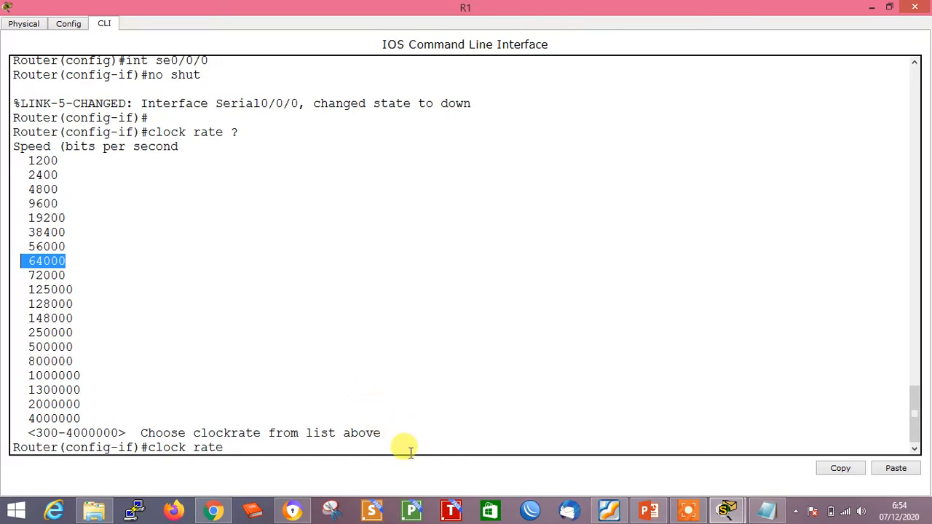
{"action": "left_click", "coordinate": [318, 449]}
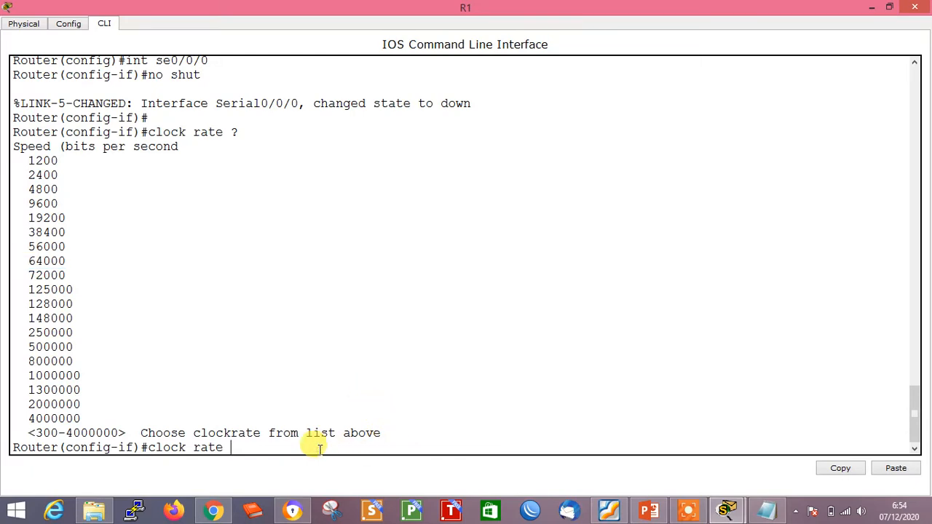
{"action": "type", "text": "64000"}
{"action": "key", "text": "Return"}
Assign 12.12.12.1 with mask 255.255.255.252 to se0/0/0 and return to global configuration mode.
{"action": "type", "text": "ip"}
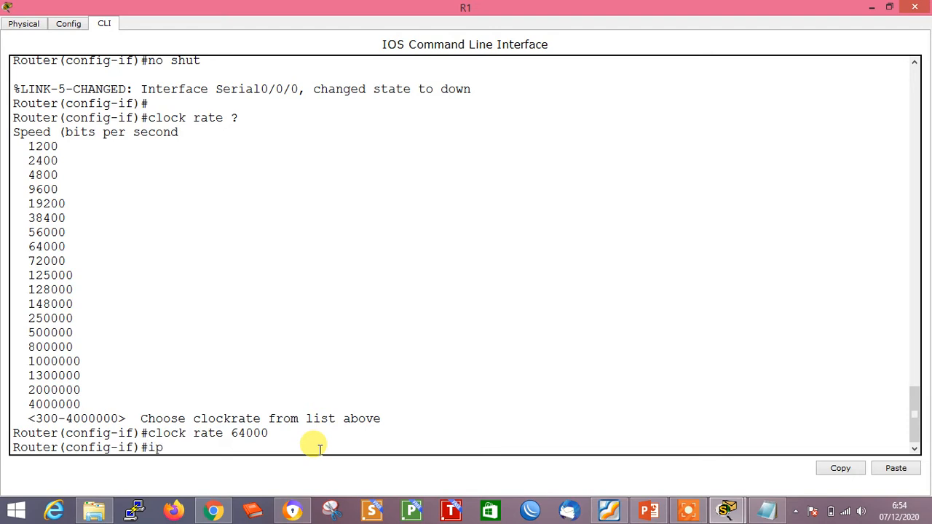
{"action": "type", "text": " add 12.12.12.1 255.255.255"}
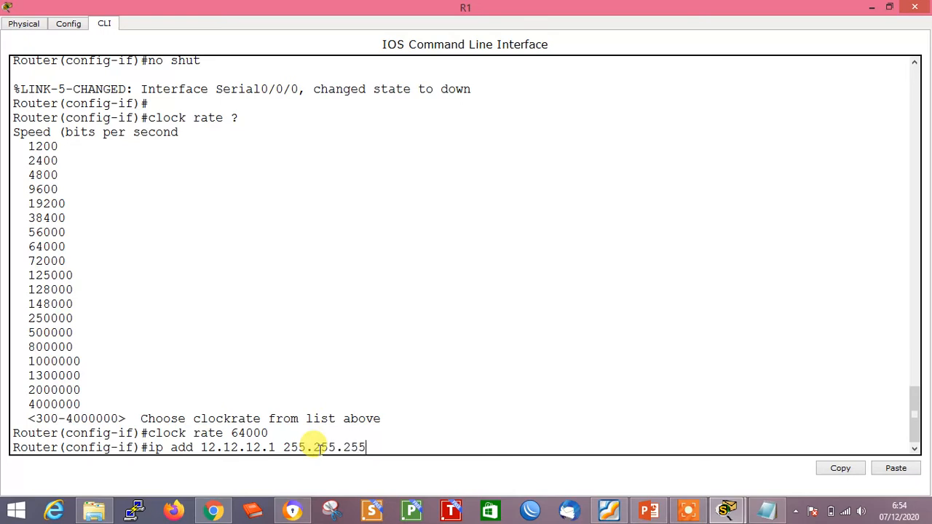
{"action": "type", "text": ".252"}
{"action": "key", "text": "Return"}
{"action": "type", "text": "er(config-if)#e"}
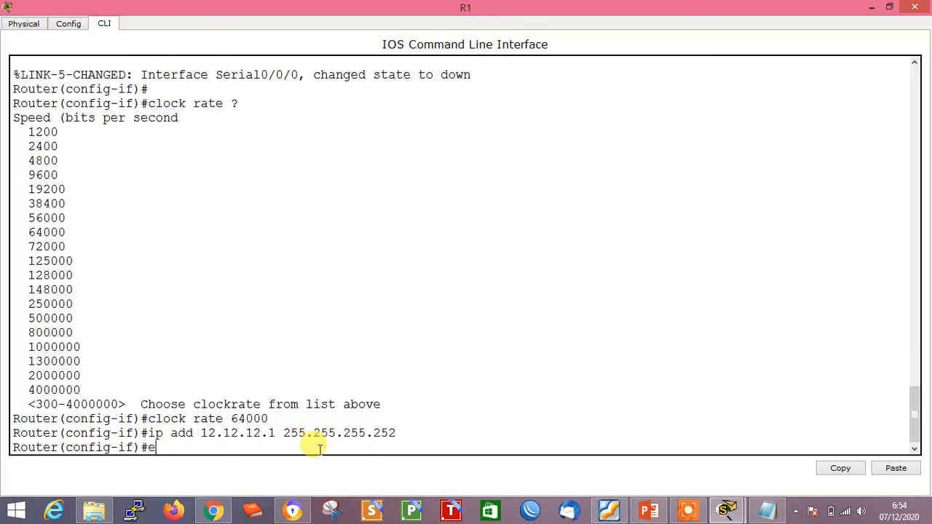
{"action": "type", "text": "x"}
{"action": "key", "text": "Return"}
Display R1's brief interface summary with do sh ip int br.
{"action": "type", "text": "do sh "}
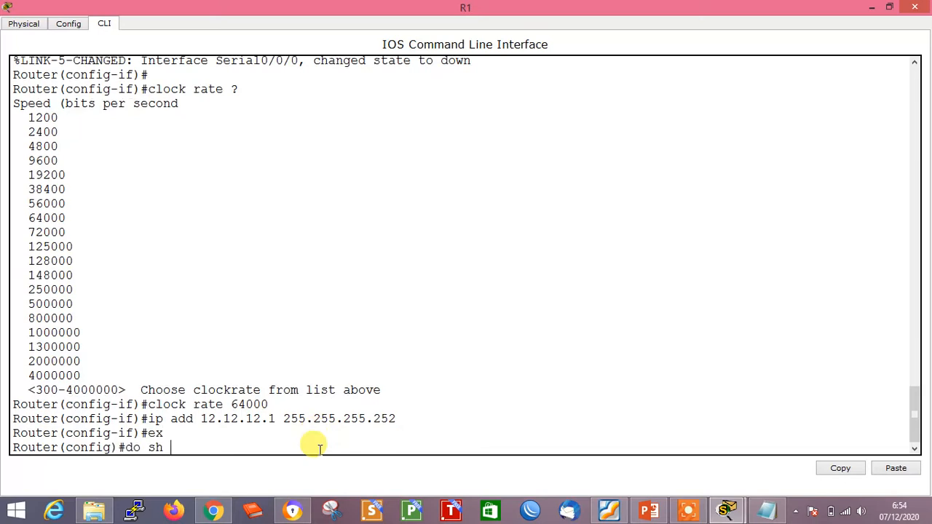
{"action": "type", "text": "ip int br"}
{"action": "key", "text": "Return"}
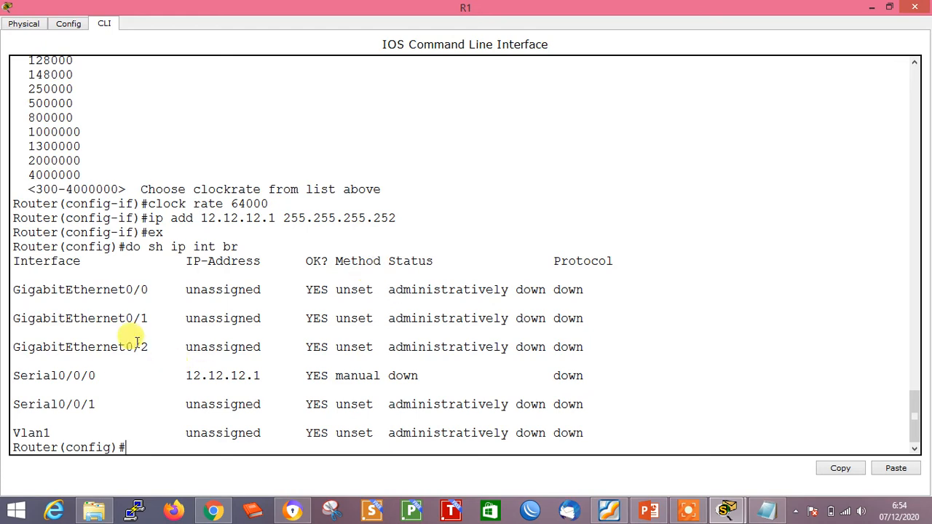
Configure interface gi0/1 with address 192.168.10.1 and mask 255.255.255.0, and enable it.
{"action": "type", "text": "i"}
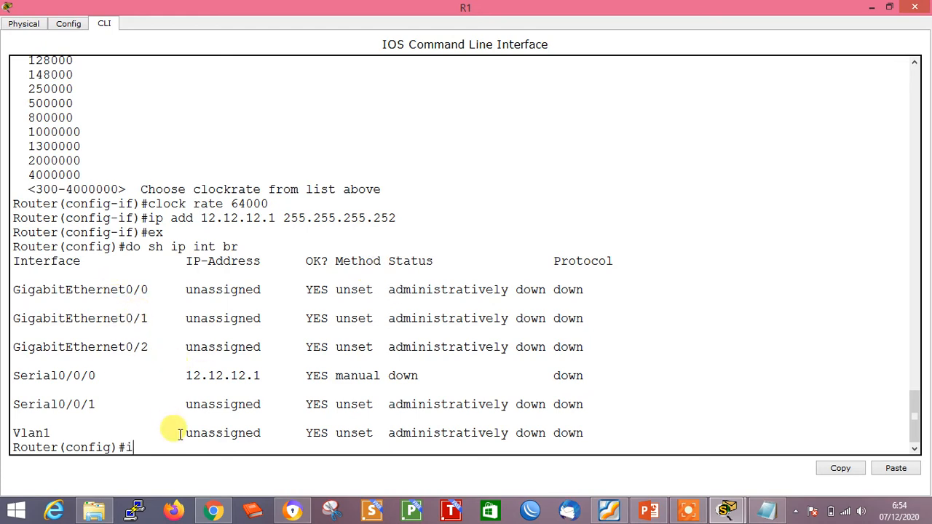
{"action": "type", "text": "nt gi0/1"}
{"action": "key", "text": "Return"}
{"action": "type", "text": "ip add"}
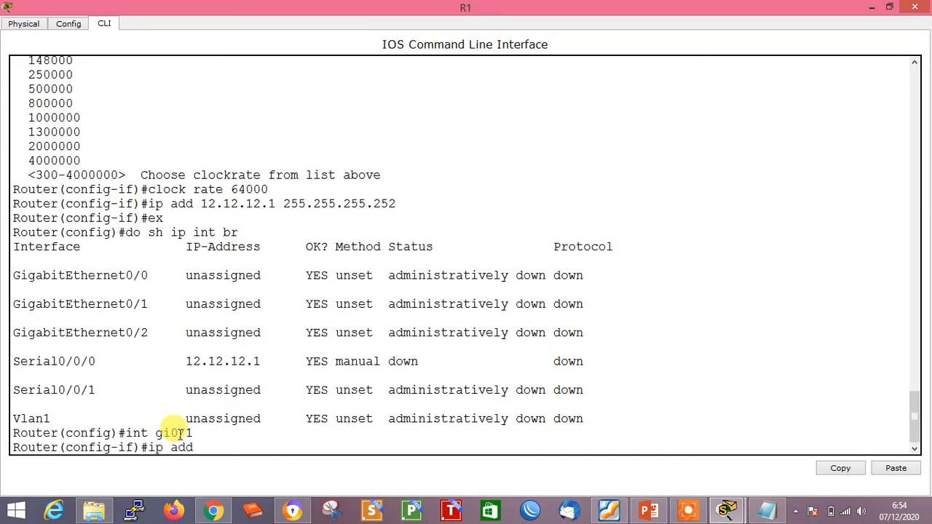
{"action": "type", "text": " 192.168.10.1 255.255.2"}
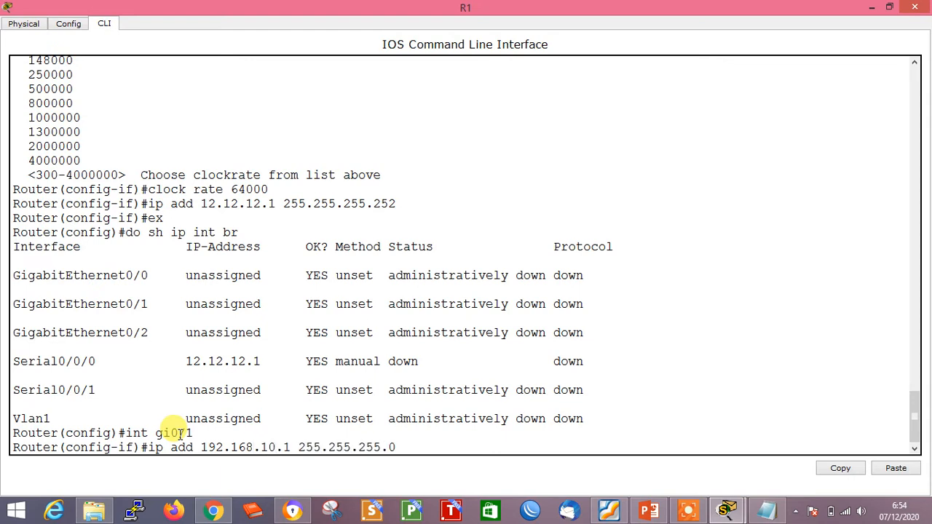
{"action": "type", "text": "55.0"}
{"action": "key", "text": "Return"}
{"action": "type", "text": "no s"}
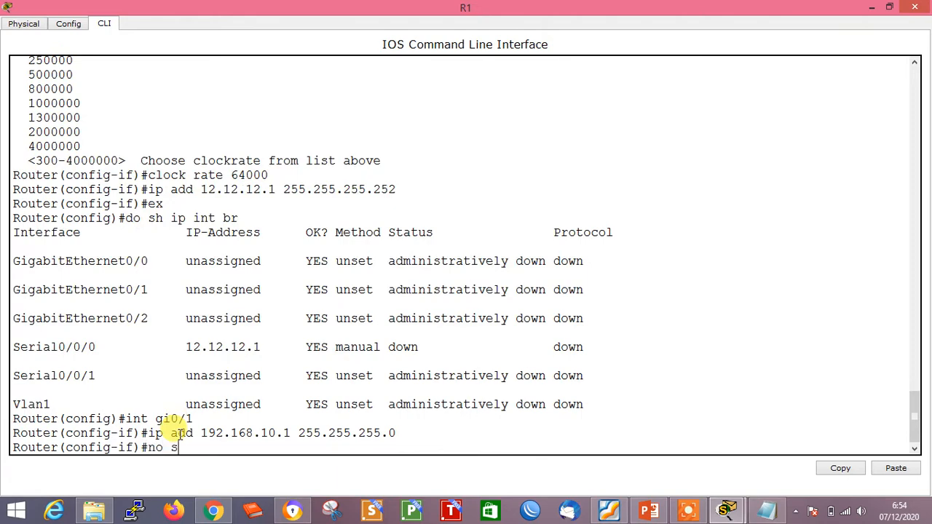
{"action": "type", "text": "hut"}
{"action": "key", "text": "Return"}
{"action": "key", "text": "Return"}
Display the brief interface summary again and check gi0/1's status and protocol and the address of Serial0/0/0.
{"action": "type", "text": "do"}
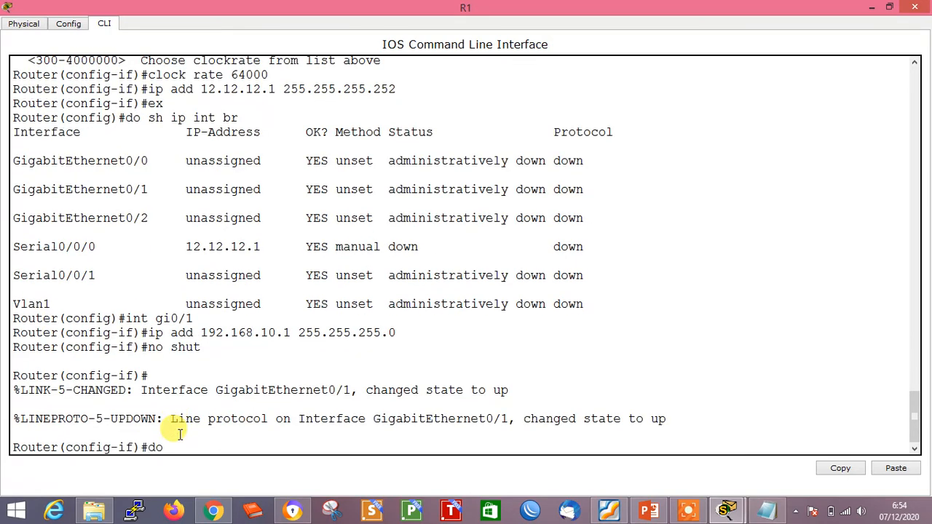
{"action": "type", "text": " sh ip int br"}
{"action": "key", "text": "Return"}
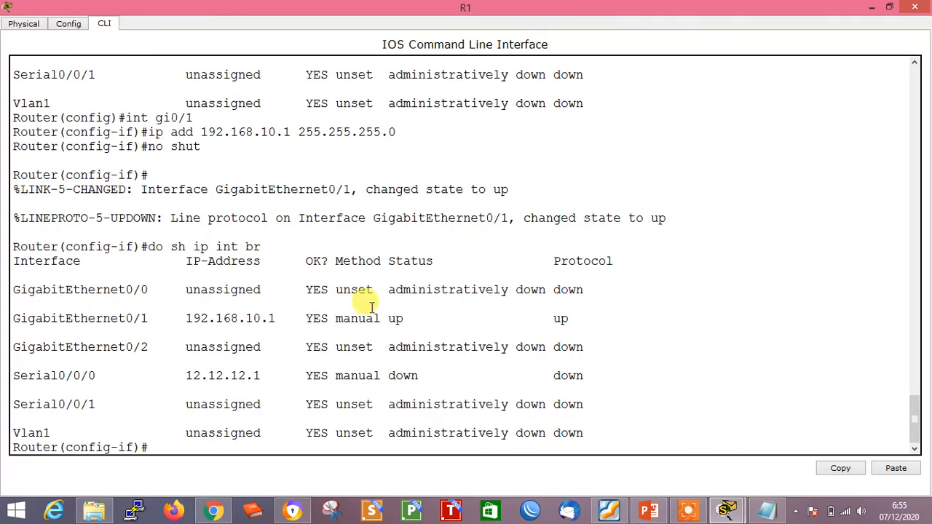
{"action": "double_click", "coordinate": [393, 318]}
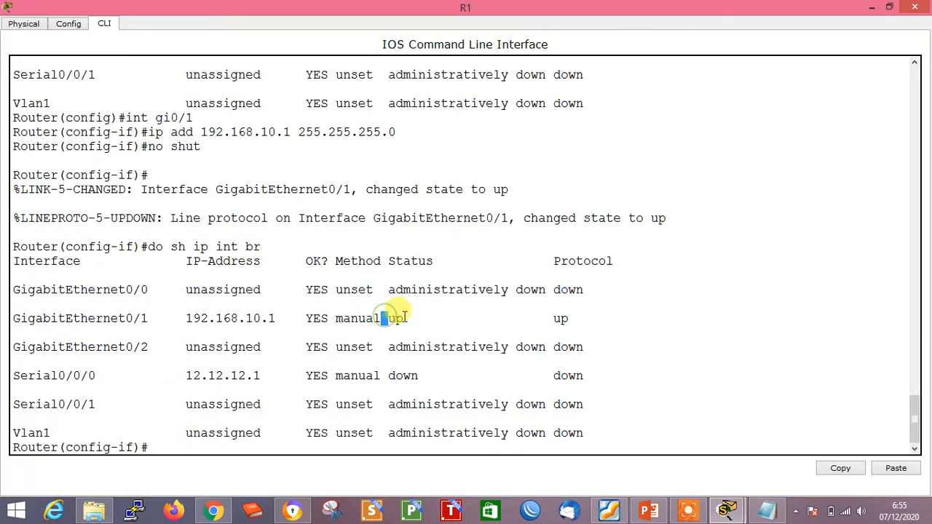
{"action": "double_click", "coordinate": [560, 319]}
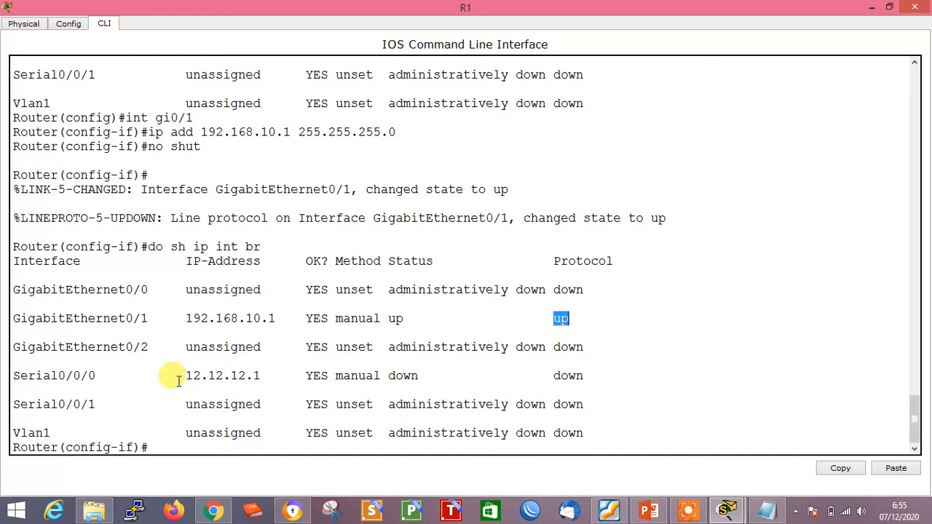
{"action": "left_click_drag", "start_coordinate": [178, 376], "coordinate": [284, 376]}
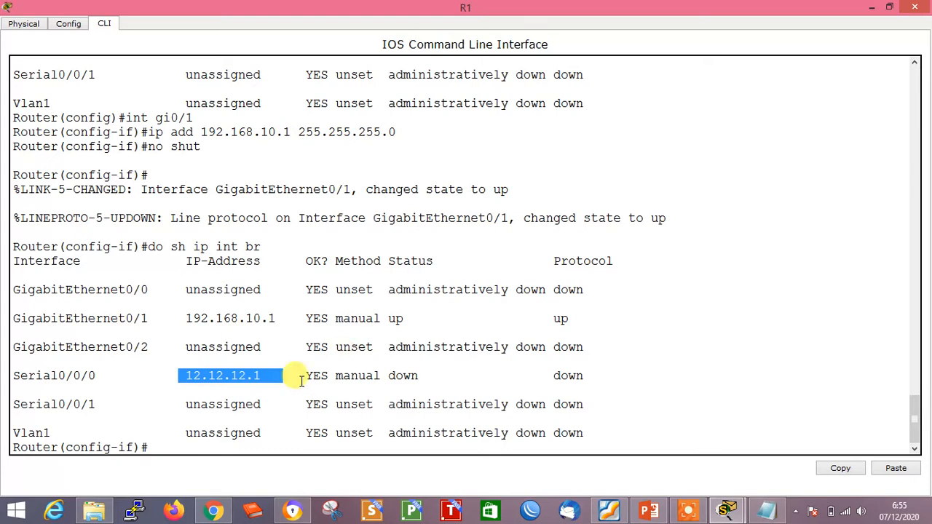
Leave gi0/1's configuration and create loopback interface lo1 on R1 with address 172.16.1.1 and mask 255.255.255.255.
{"action": "left_click", "coordinate": [159, 449]}
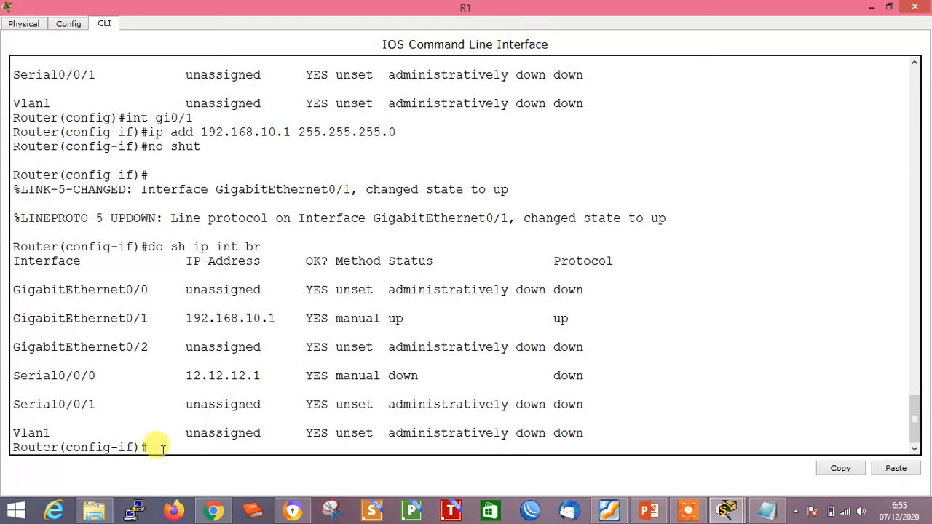
{"action": "type", "text": "exit"}
{"action": "key", "text": "Return"}
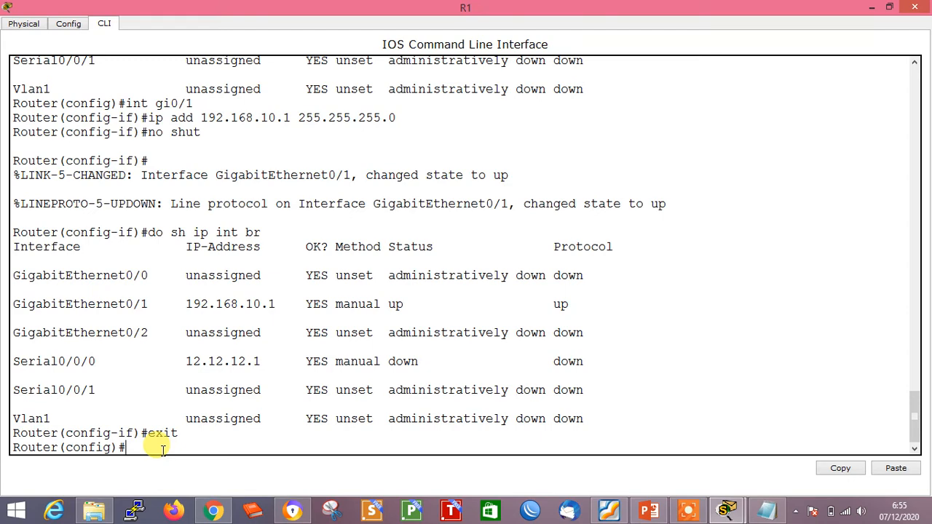
{"action": "type", "text": "int lo1"}
{"action": "key", "text": "Return"}
{"action": "key", "text": "Return"}
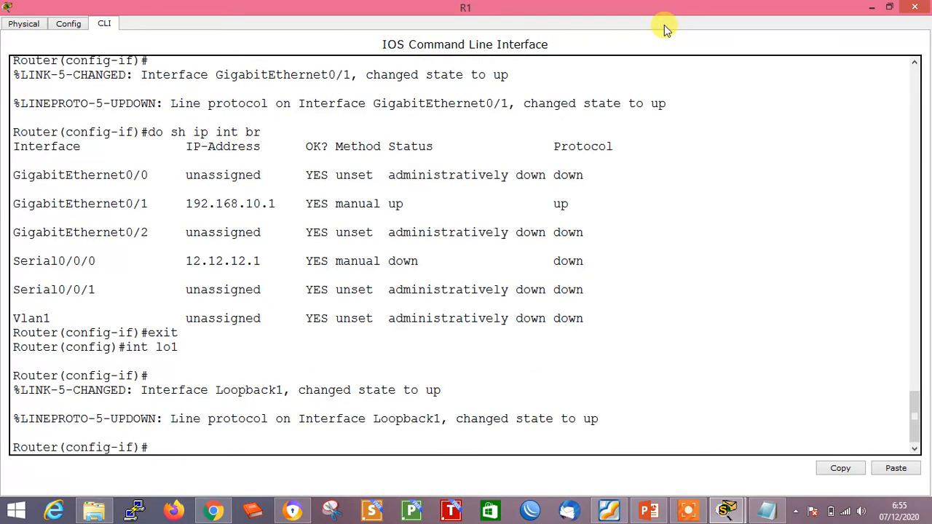
{"action": "type", "text": "ip add 172.16.1.1 255"}
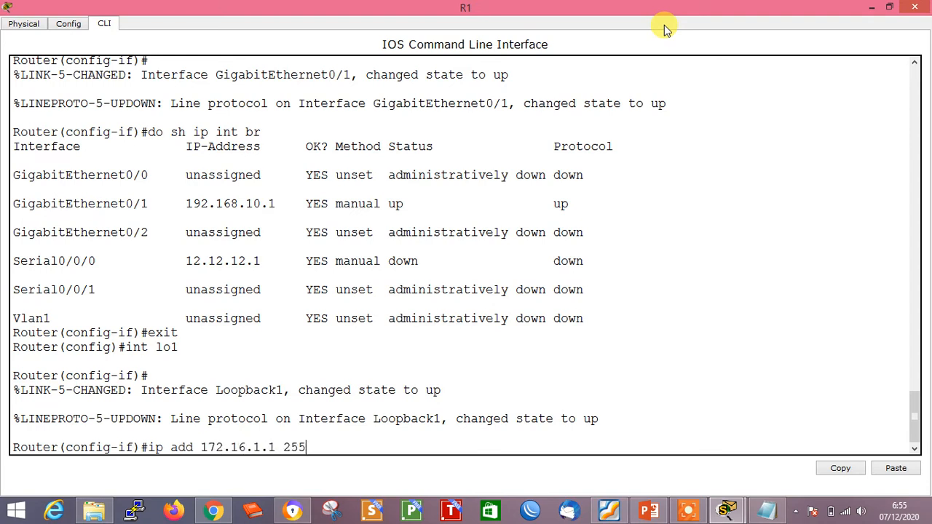
{"action": "type", "text": ".255.255.255"}
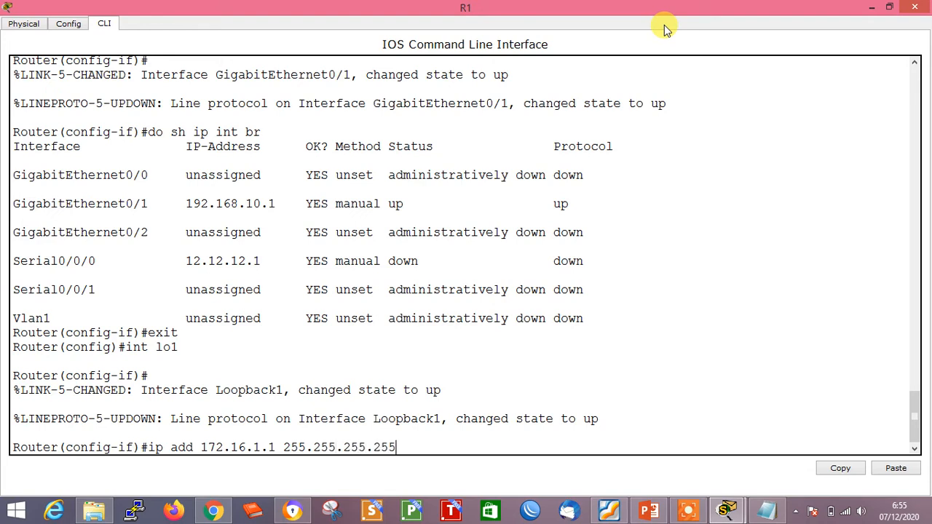
{"action": "key", "text": "Return"}
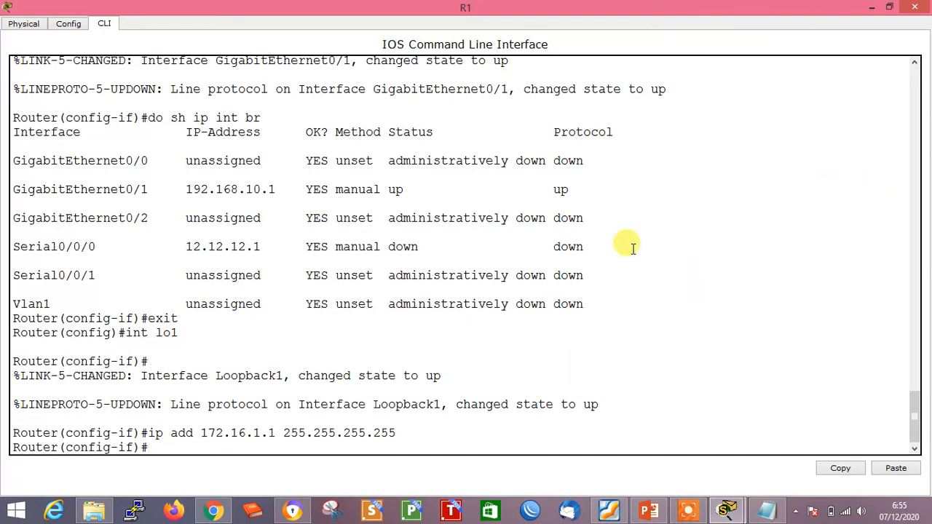
Display R1's brief interface summary with do sh ip int br and check the status and protocol of Loopback1 and GigabitEthernet0/1.
{"action": "type", "text": "do sh ip int br"}
{"action": "key", "text": "Return"}
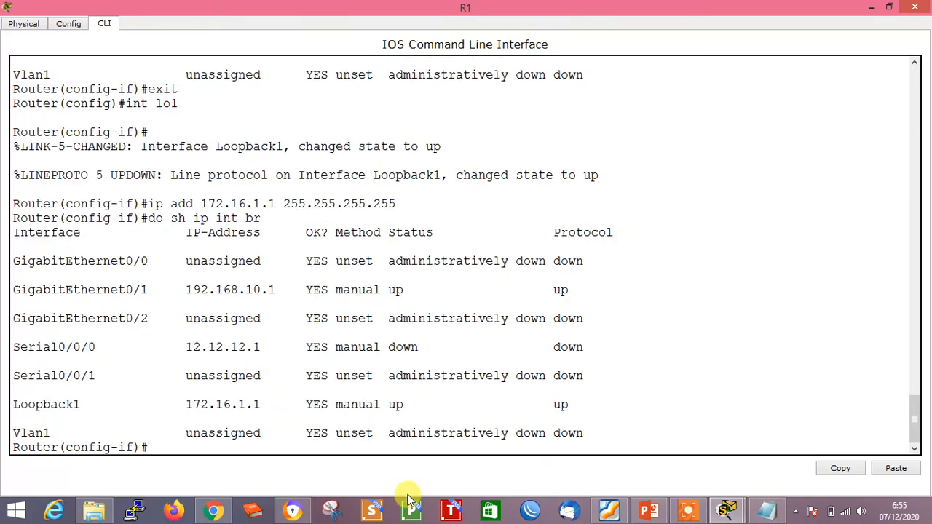
{"action": "left_click_drag", "start_coordinate": [298, 405], "coordinate": [570, 404]}
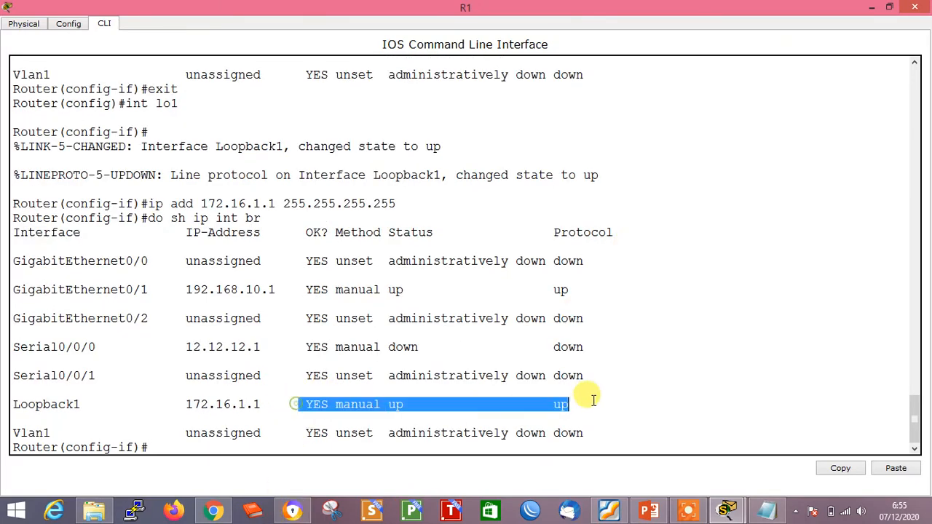
{"action": "left_click_drag", "start_coordinate": [373, 289], "coordinate": [501, 289]}
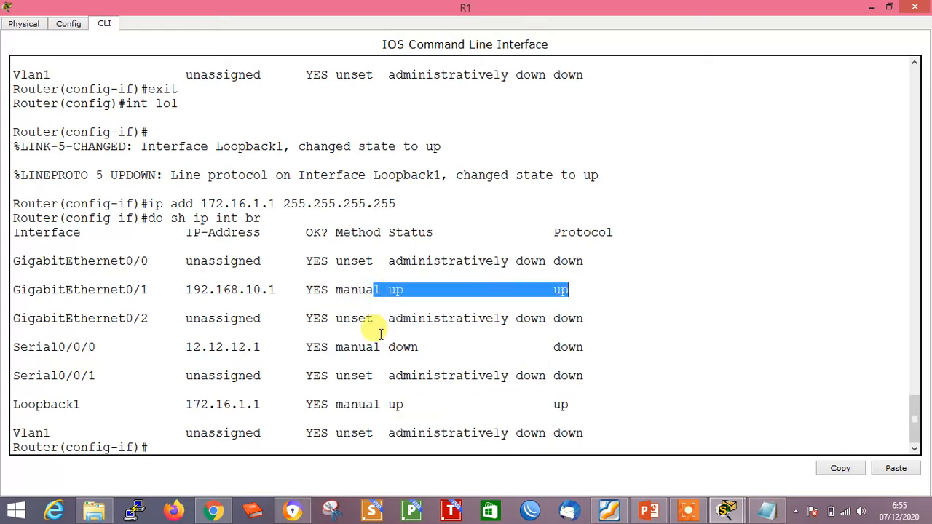
Return to global configuration mode, save R1's configuration with do wr, and close the router's window.
{"action": "left_click", "coordinate": [171, 444]}
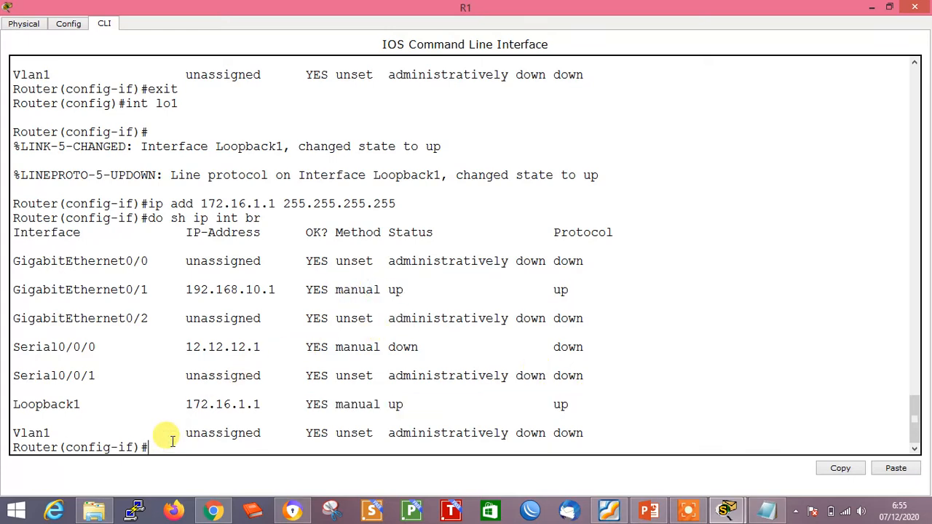
{"action": "type", "text": "exit"}
{"action": "key", "text": "Return"}
{"action": "type", "text": "do w"}
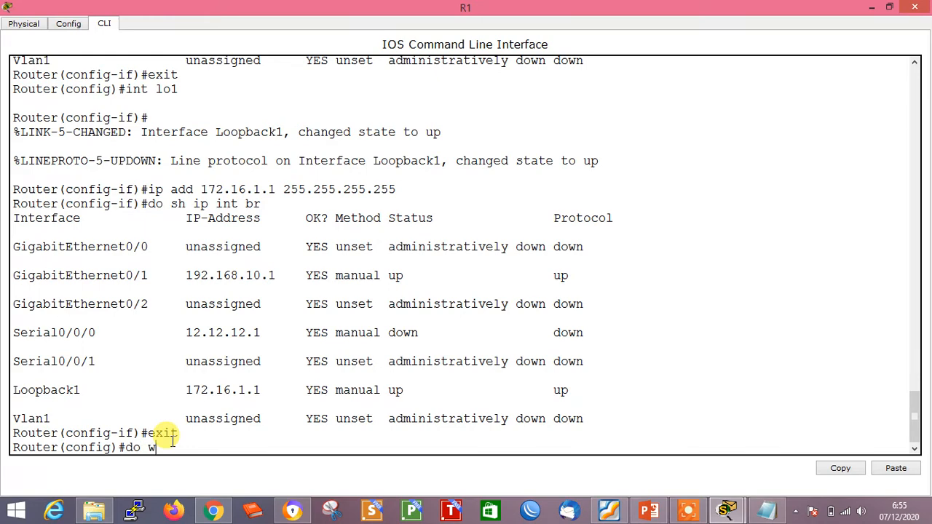
{"action": "type", "text": "r"}
{"action": "key", "text": "Return"}
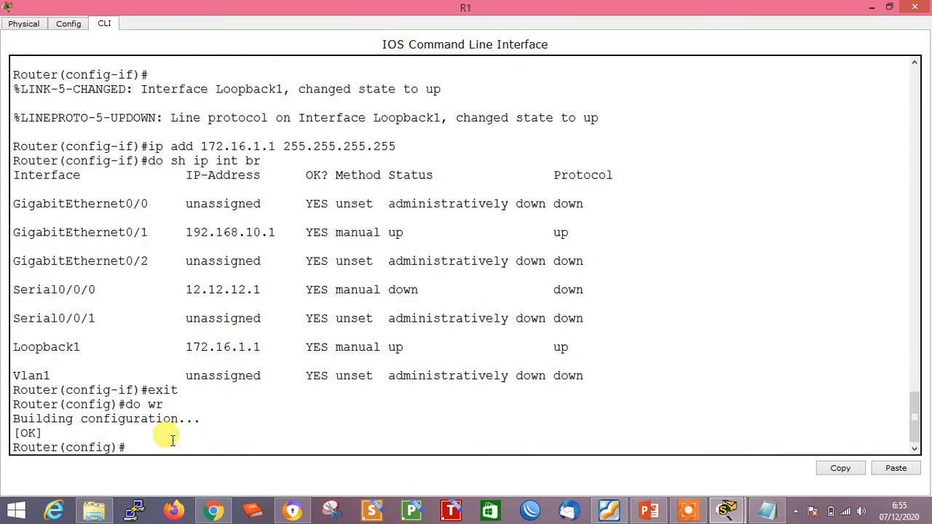
{"action": "left_click", "coordinate": [915, 7]}
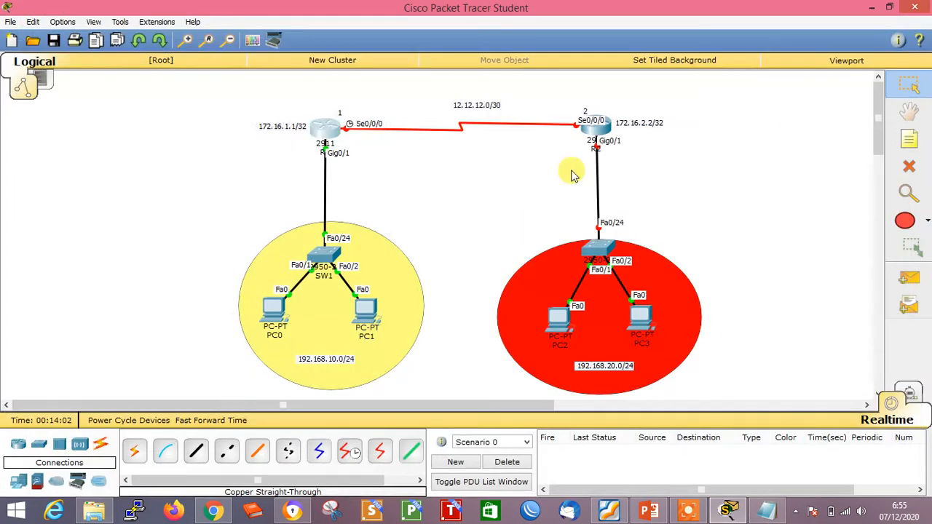
Open router R2's command line in a maximized window and decline the initial configuration dialog with n.
{"action": "left_click", "coordinate": [598, 126]}
{"action": "left_click", "coordinate": [358, 107]}
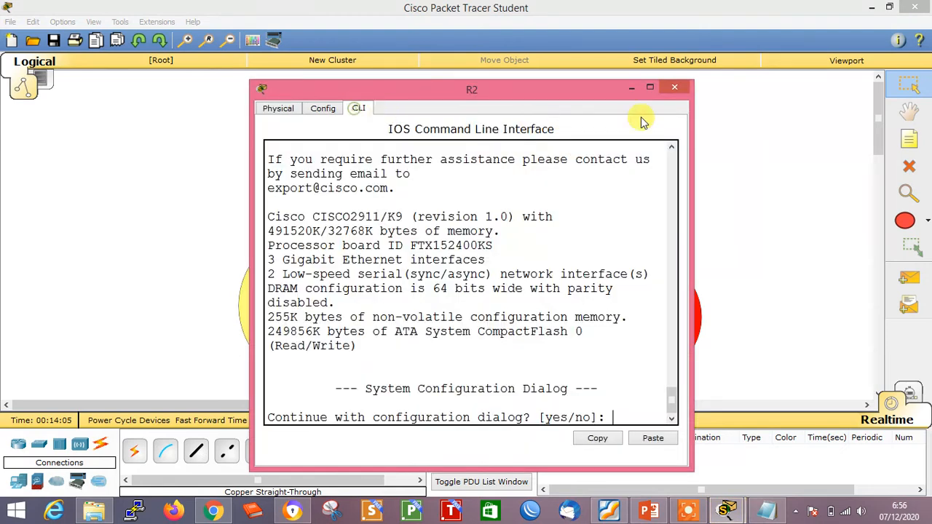
{"action": "left_click", "coordinate": [650, 88]}
{"action": "type", "text": "n"}
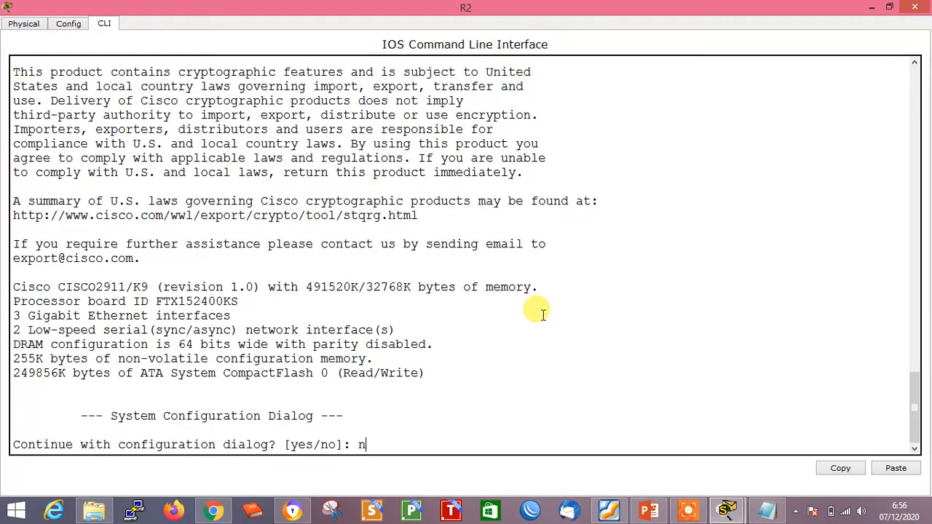
{"action": "key", "text": "Return"}
{"action": "key", "text": "Return"}
Enter global configuration mode through privileged mode and set the router's hostname to R2.
{"action": "type", "text": "en"}
{"action": "key", "text": "Return"}
{"action": "type", "text": "conf t"}
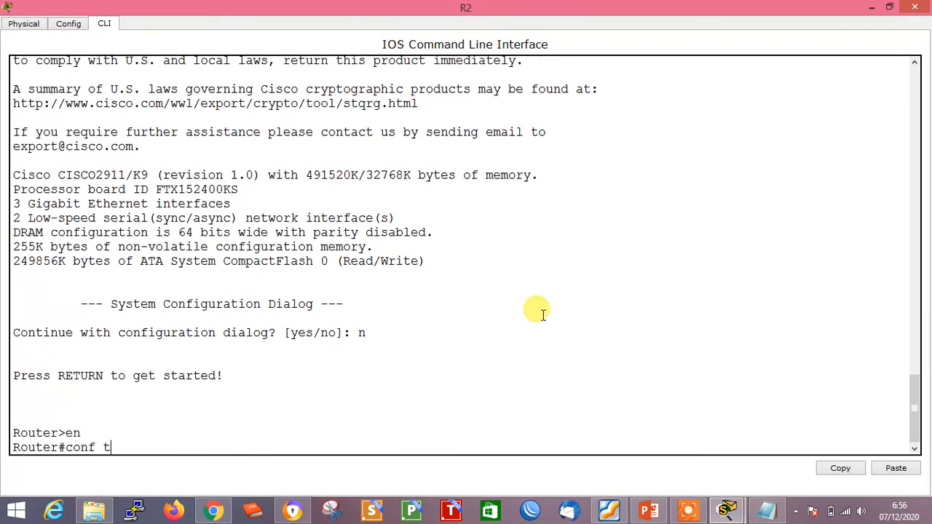
{"action": "key", "text": "Return"}
{"action": "type", "text": "hos"}
{"action": "key", "text": "Tab"}
{"action": "type", "text": "R2"}
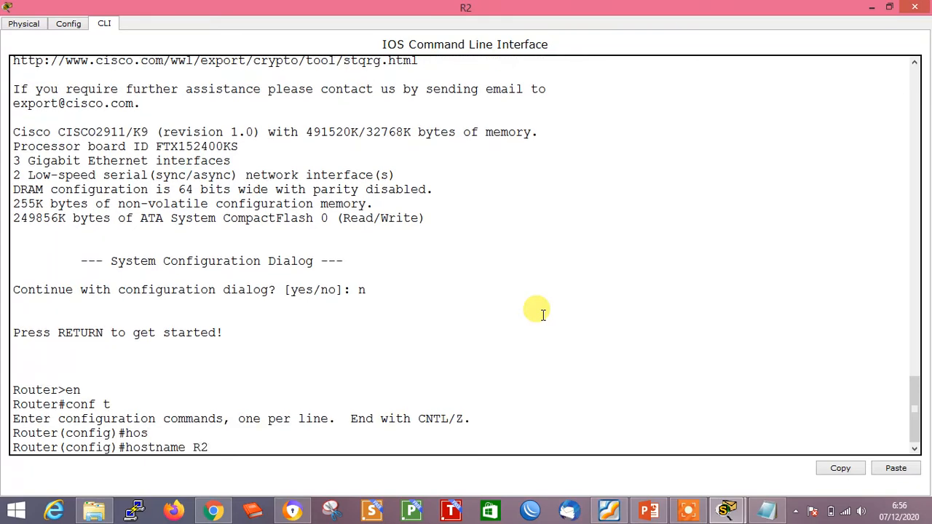
{"action": "key", "text": "Return"}
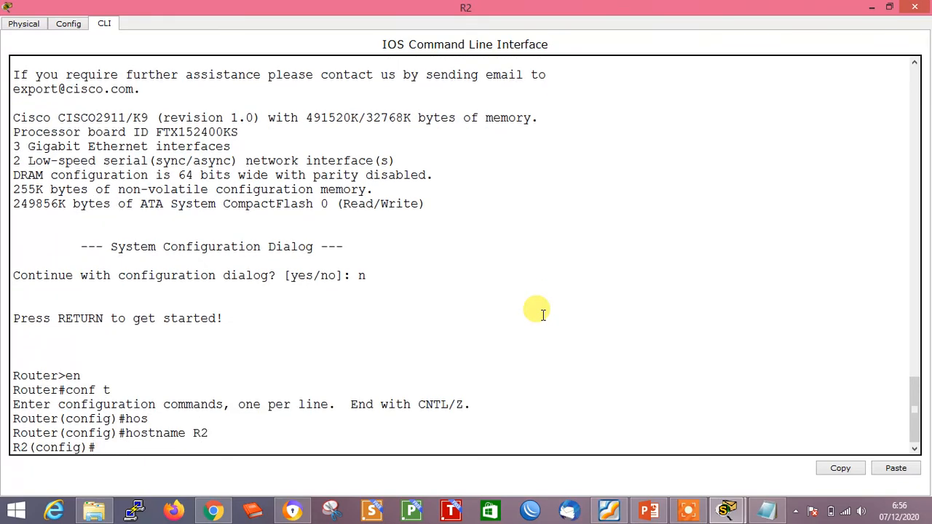
Enter interface se0/0/0 on R2 and enable it with no shut.
{"action": "type", "text": "int se0/0/0"}
{"action": "key", "text": "Return"}
{"action": "type", "text": "no shut"}
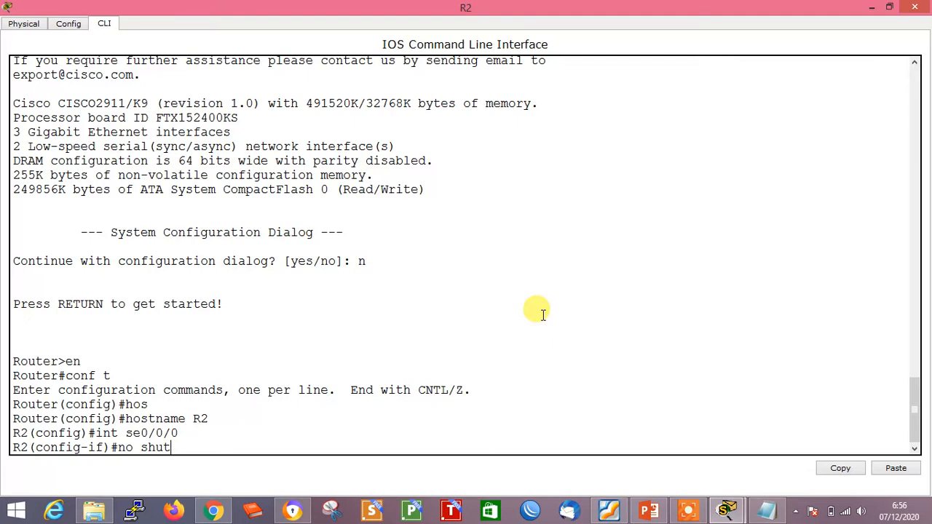
{"action": "key", "text": "Return"}
{"action": "key", "text": "Return"}
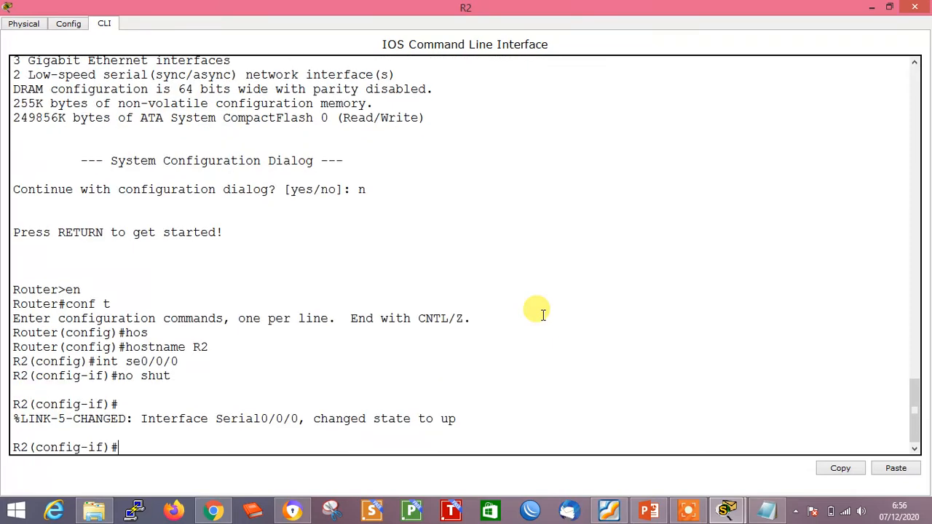
Assign address 12.12.12.2 to R2's se0/0/0, correcting the incomplete mask to 255.255.255.252.
{"action": "type", "text": "ip add 12.12.12.2 2"}
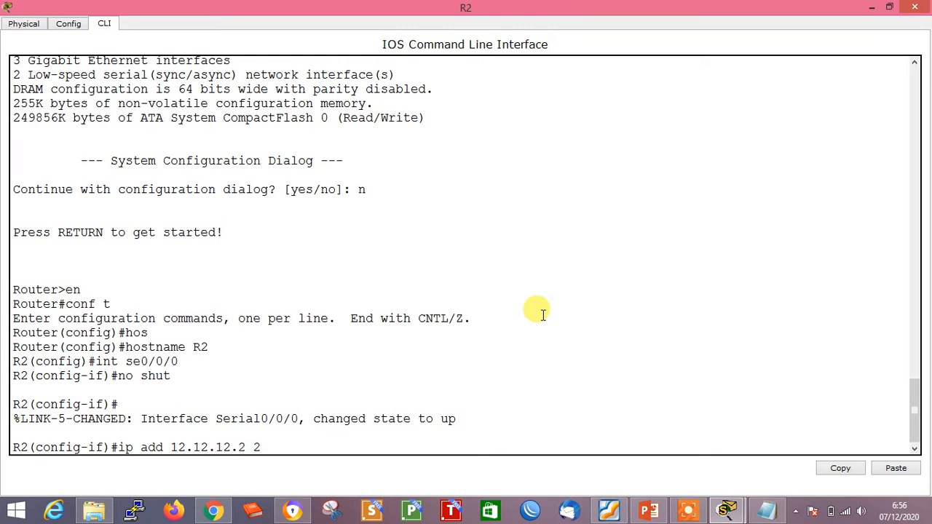
{"action": "type", "text": "55.255.252"}
{"action": "key", "text": "Return"}
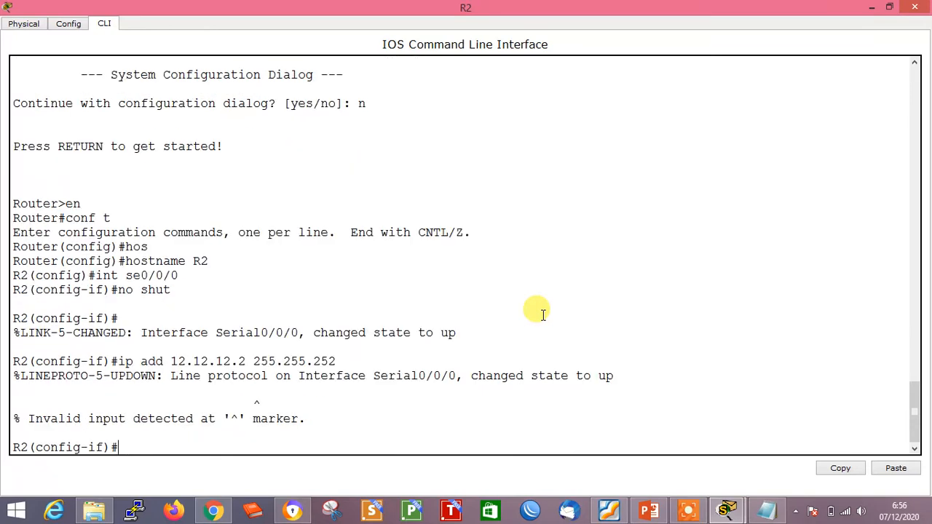
{"action": "key", "text": "Up"}
{"action": "key", "text": "BackSpace"}
{"action": "key", "text": "BackSpace"}
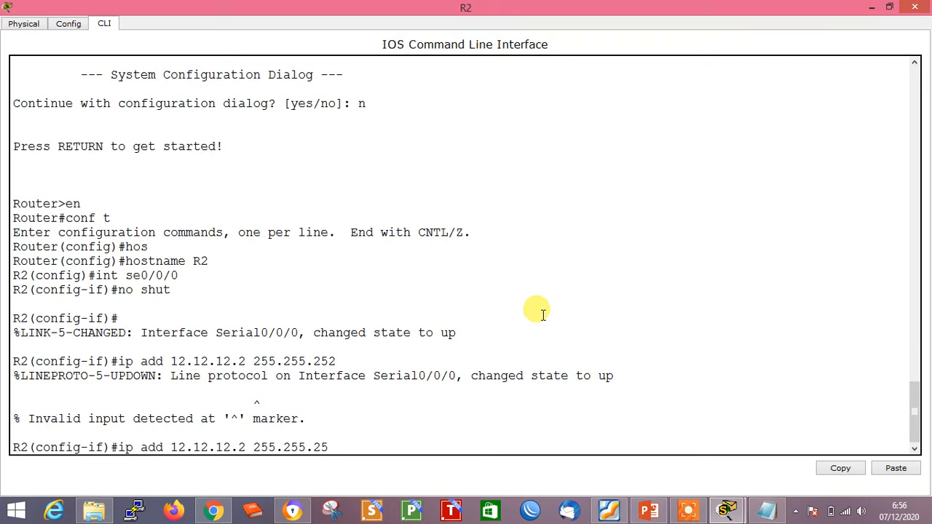
{"action": "type", "text": "55.252"}
{"action": "key", "text": "Return"}
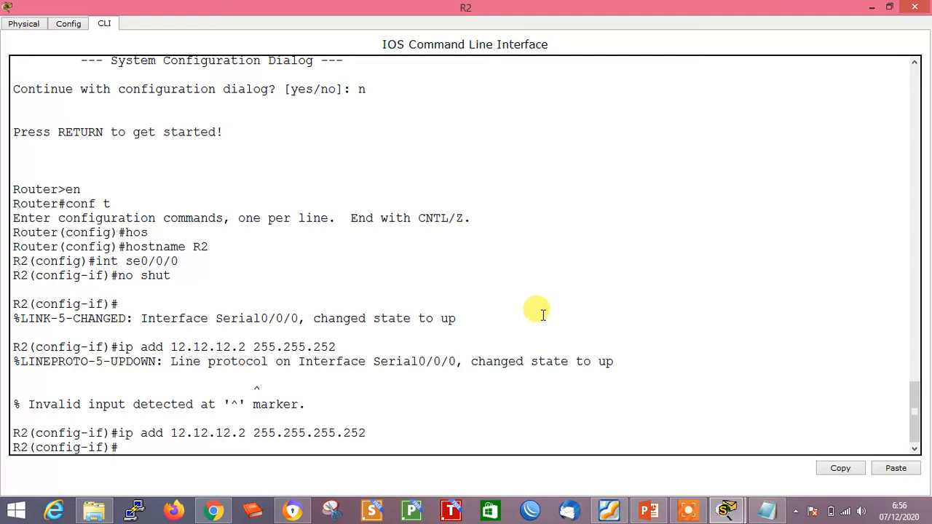
Display R2's brief interface summary with do sh ip int br.
{"action": "type", "text": "do s"}
{"action": "type", "text": "h ip int b"}
{"action": "type", "text": "r"}
{"action": "key", "text": "Return"}
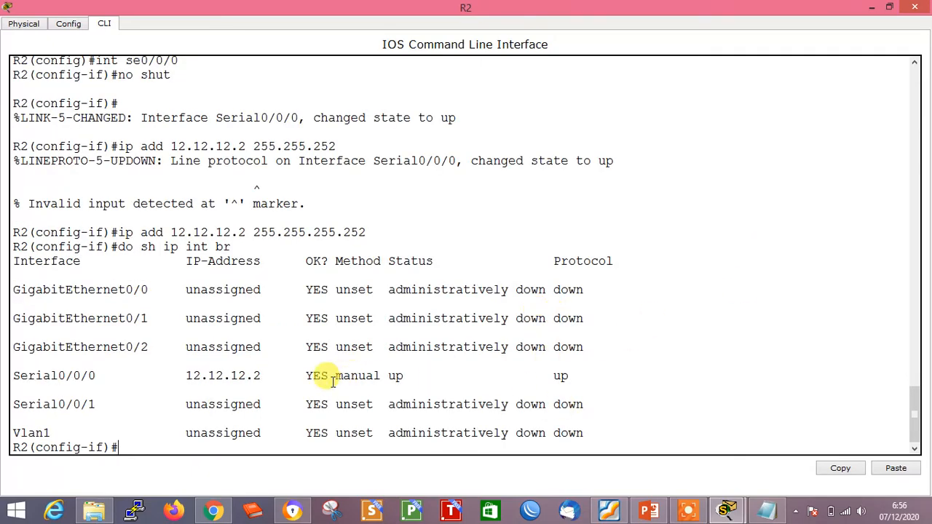
Leave the serial interface and assign 192.168.20.1 with mask 255.255.255.0 to R2's interface gi0/1.
{"action": "type", "text": "exit"}
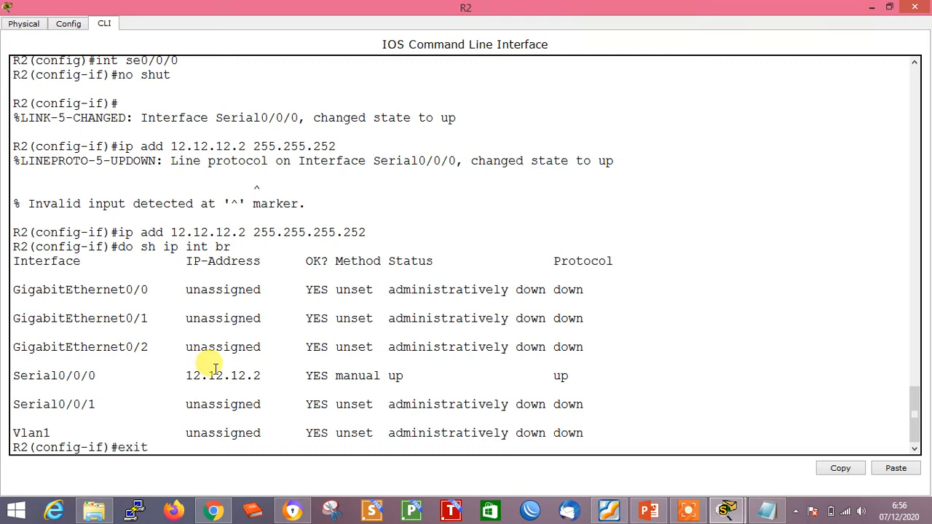
{"action": "key", "text": "Return"}
{"action": "type", "text": "int"}
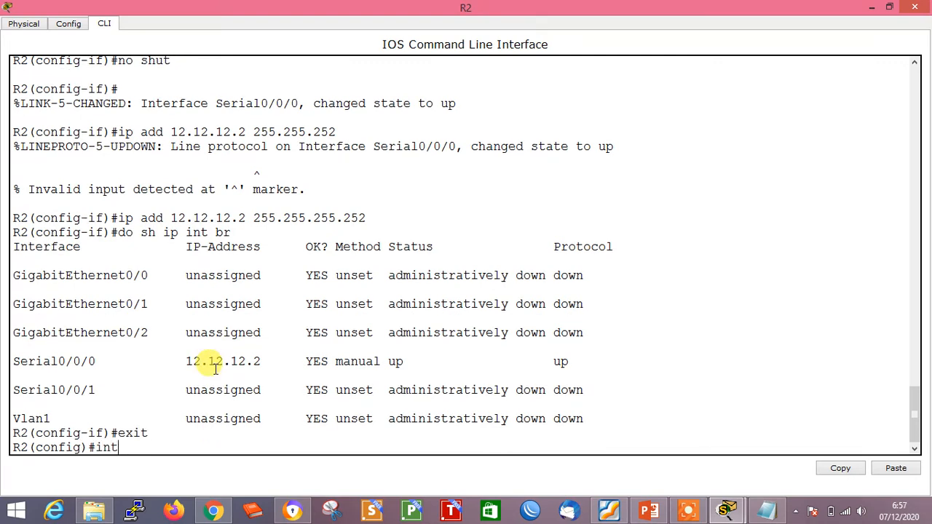
{"action": "type", "text": " gi0/1"}
{"action": "key", "text": "Return"}
{"action": "type", "text": "ip ad"}
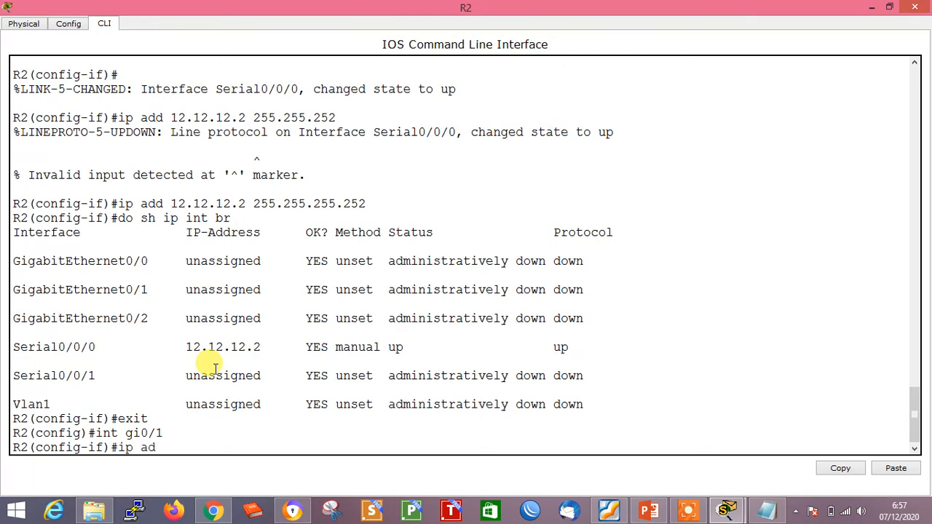
{"action": "type", "text": "d 192.168.20.1 255.255.255.2"}
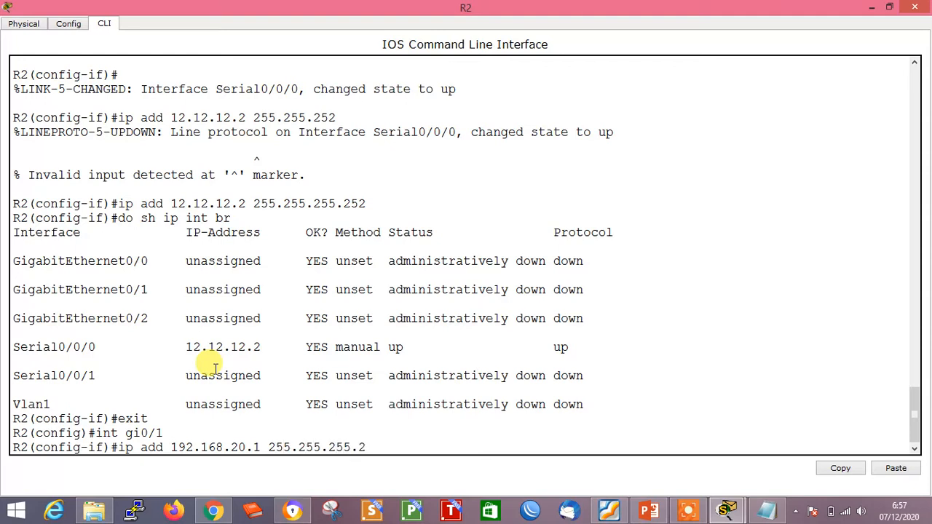
{"action": "key", "text": "BackSpace"}
{"action": "type", "text": "0"}
{"action": "key", "text": "Return"}
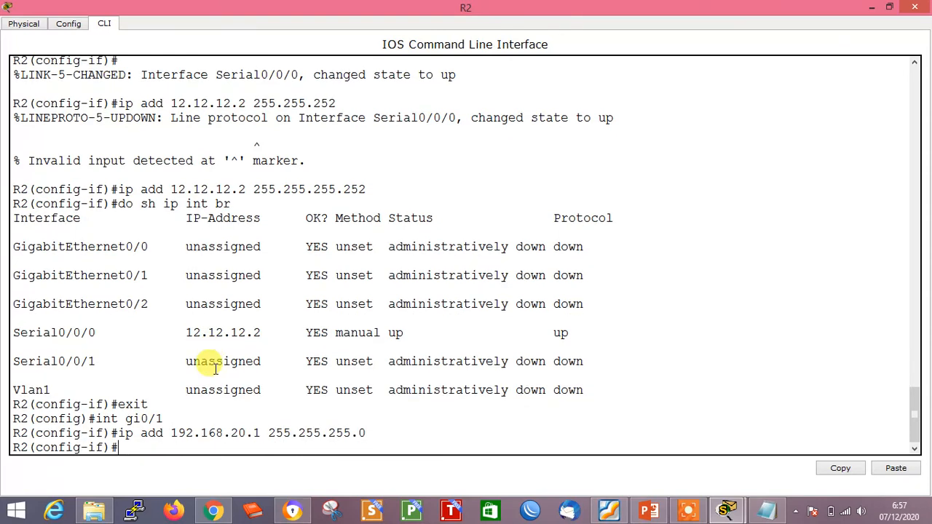
Enable R2's gi0/1 with no shut and return to global configuration mode.
{"action": "type", "text": "no shut"}
{"action": "key", "text": "Return"}
{"action": "type", "text": "ex"}
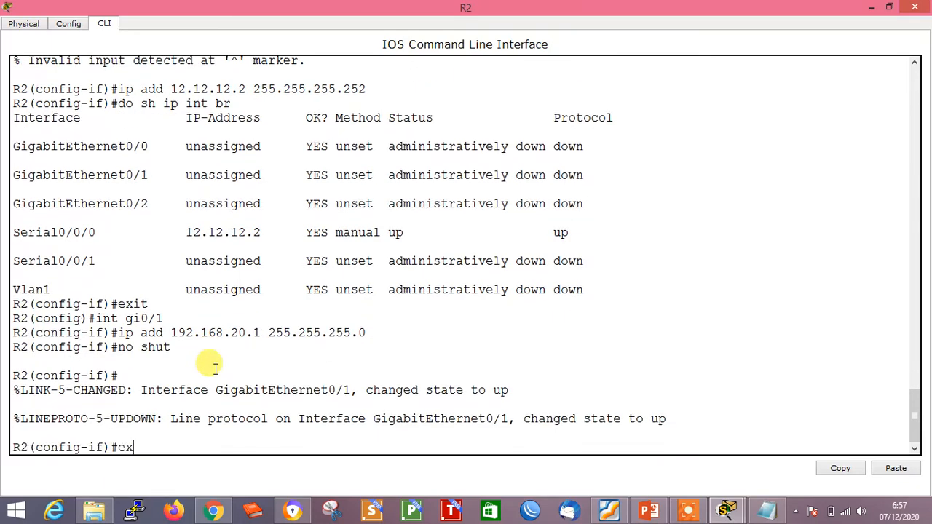
{"action": "key", "text": "Return"}
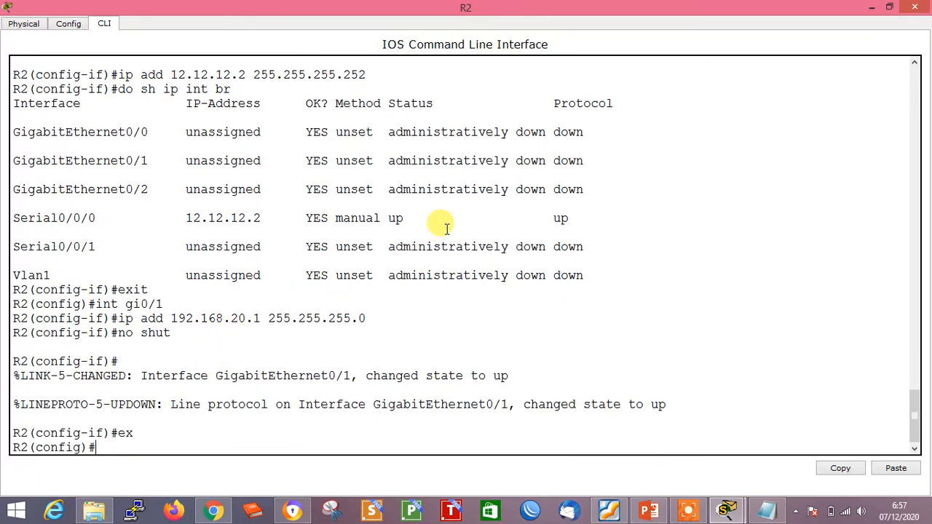
Display R2's interface summary again and check gi0/1's address and the Serial0/0/0 entry.
{"action": "type", "text": "do sh ip int br"}
{"action": "key", "text": "Return"}
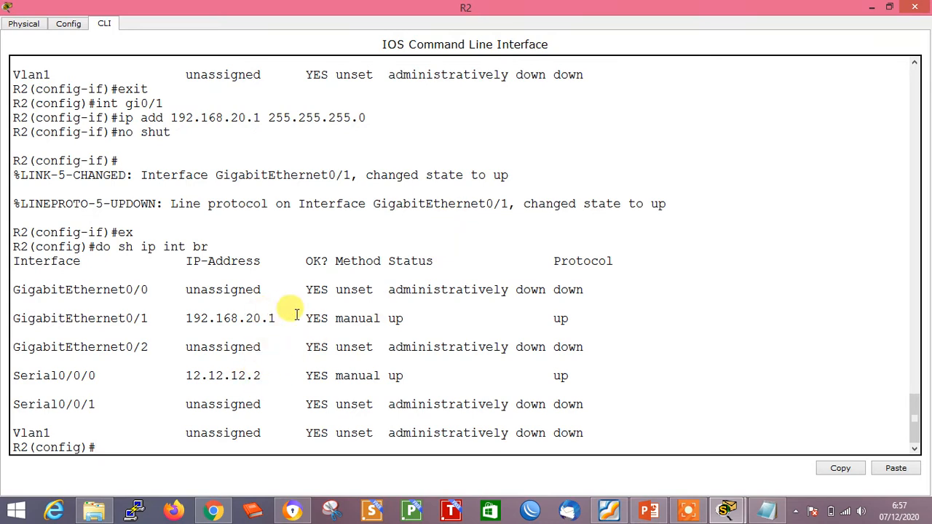
{"action": "left_click_drag", "start_coordinate": [296, 318], "coordinate": [13, 318]}
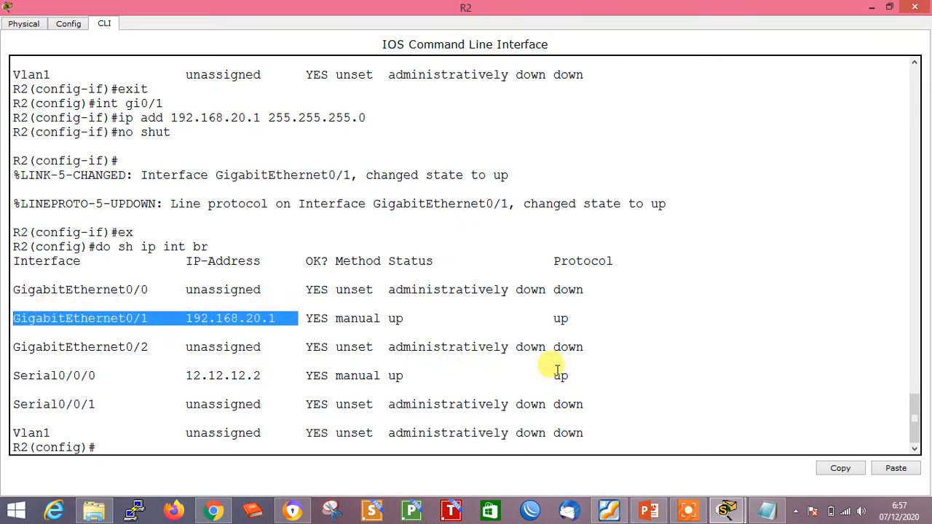
{"action": "left_click_drag", "start_coordinate": [575, 376], "coordinate": [13, 376]}
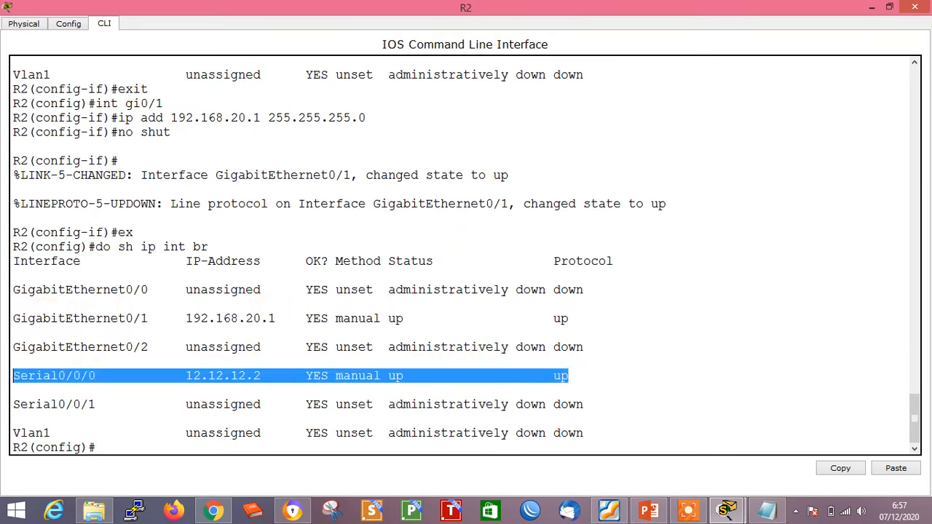
Create loopback interface lo1 on R2 with address 172.16.2.2 and mask 255.255.255.255, and return to global configuration mode.
{"action": "left_click", "coordinate": [98, 447]}
{"action": "type", "text": "int"}
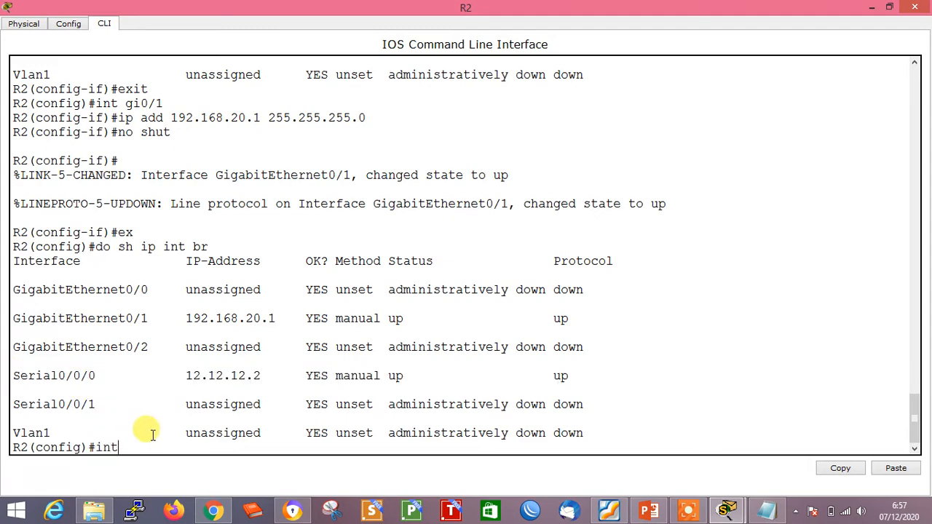
{"action": "type", "text": " lo1"}
{"action": "key", "text": "Return"}
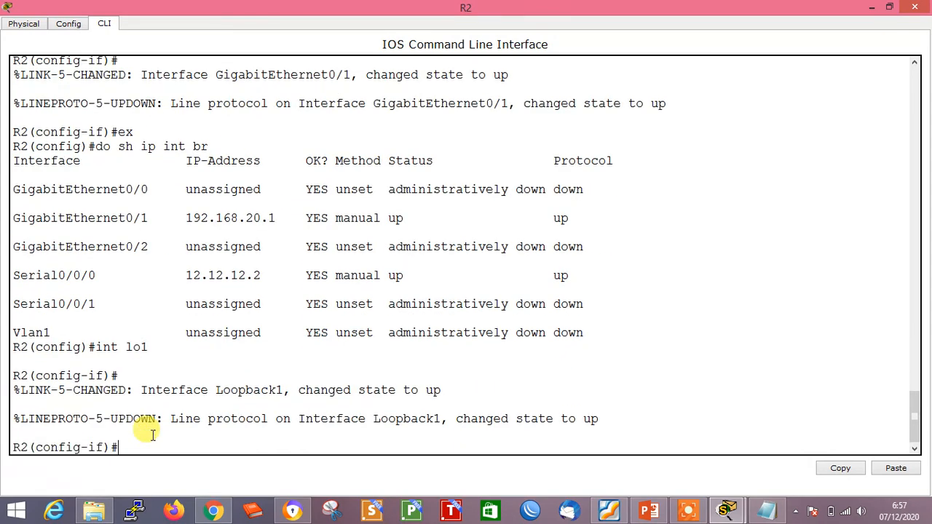
{"action": "type", "text": "ip add 172.16.2.2 255.255.25"}
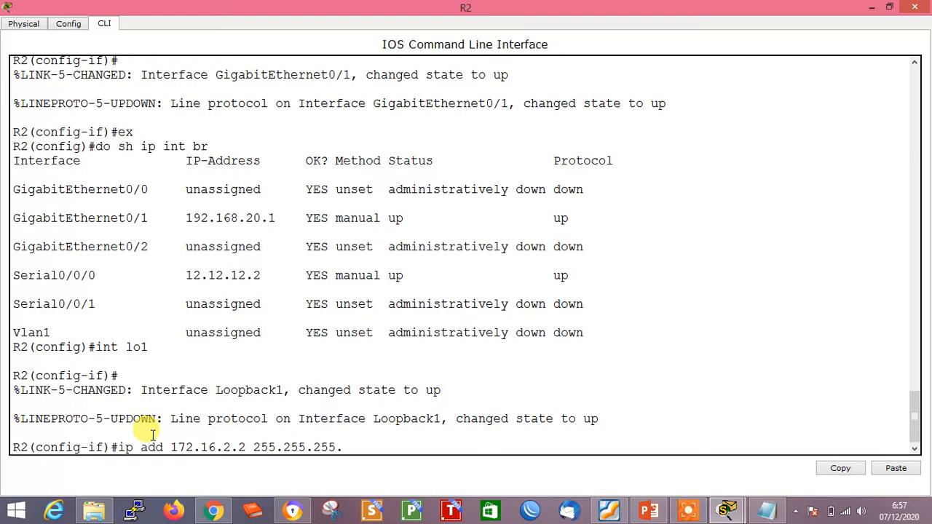
{"action": "type", "text": "5.255"}
{"action": "key", "text": "Return"}
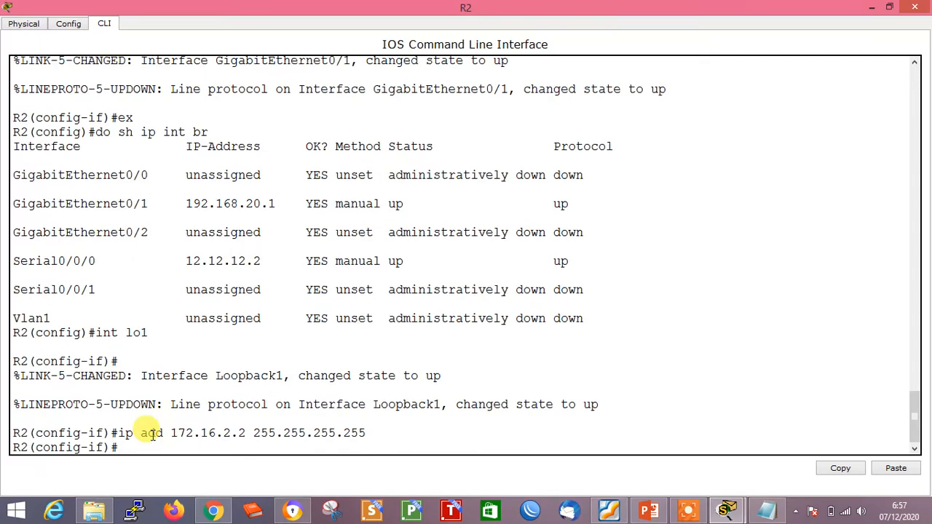
{"action": "type", "text": "ex"}
{"action": "key", "text": "Return"}
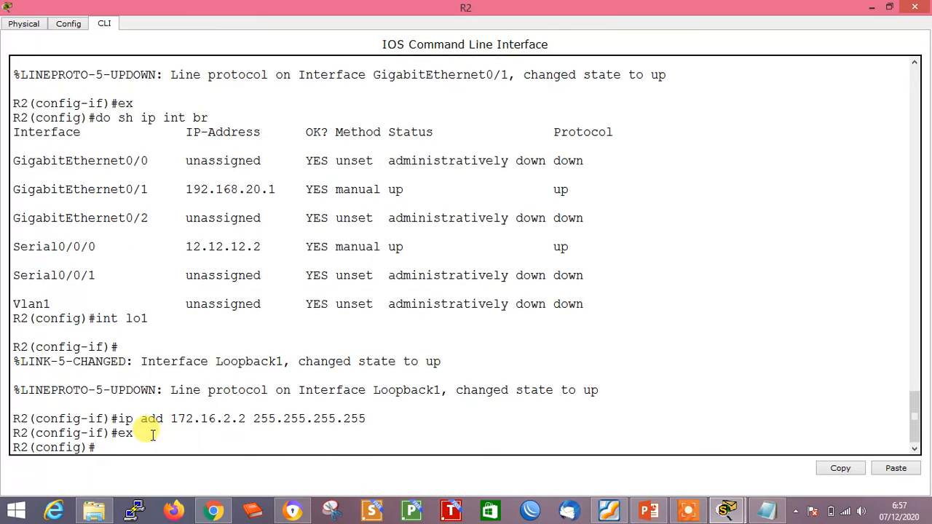
Display R2's brief interface summary, check the Loopback1, Serial0/0/0 and GigabitEthernet0/1 entries, and close R2's window.
{"action": "type", "text": "do sh ip int br"}
{"action": "key", "text": "Return"}
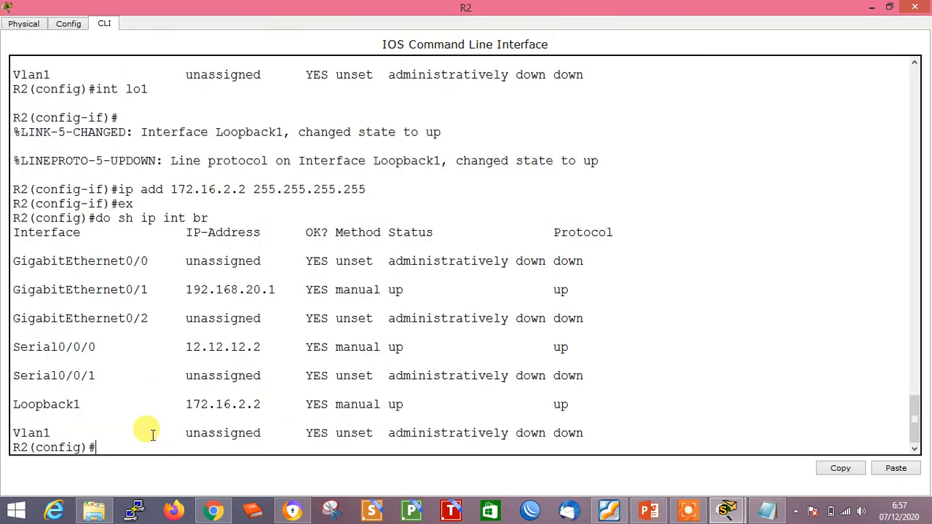
{"action": "left_click_drag", "start_coordinate": [600, 406], "coordinate": [15, 392]}
{"action": "left_click_drag", "start_coordinate": [573, 343], "coordinate": [7, 346]}
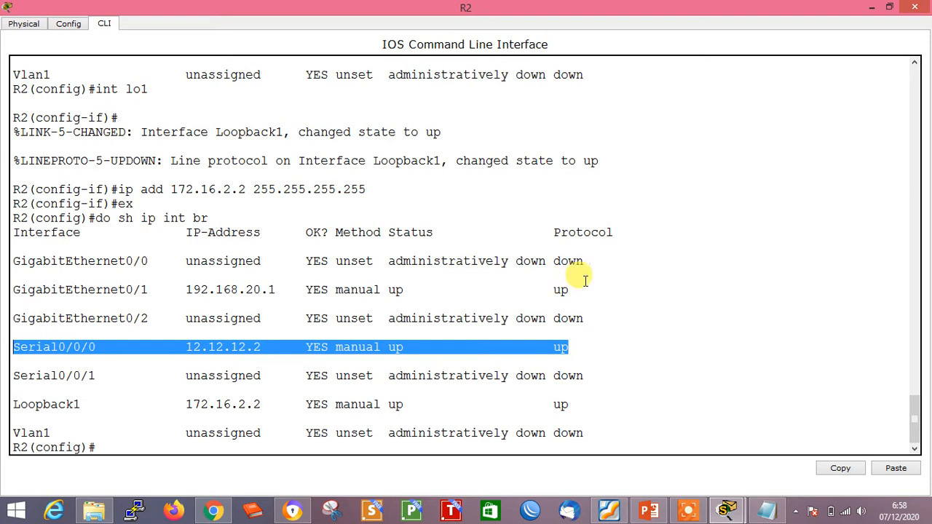
{"action": "left_click_drag", "start_coordinate": [575, 289], "coordinate": [11, 289]}
{"action": "left_click", "coordinate": [100, 447]}
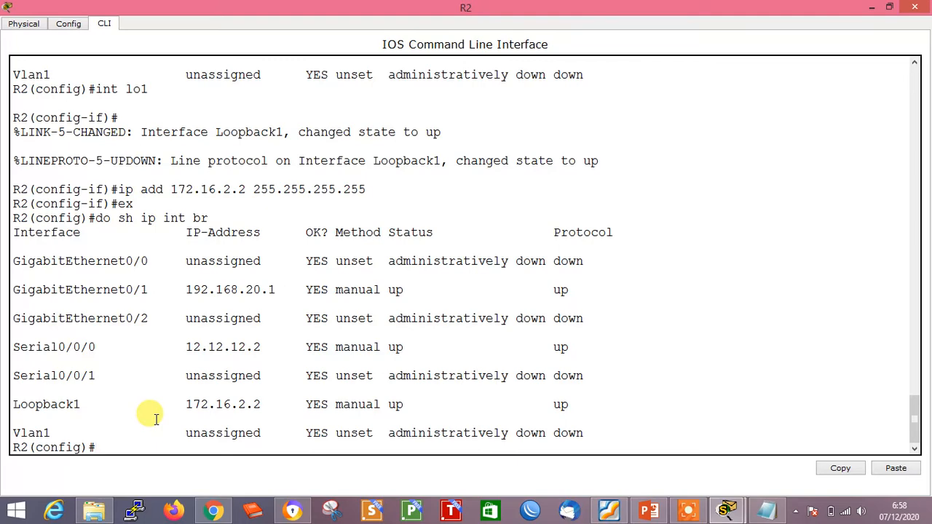
{"action": "left_click", "coordinate": [915, 8]}
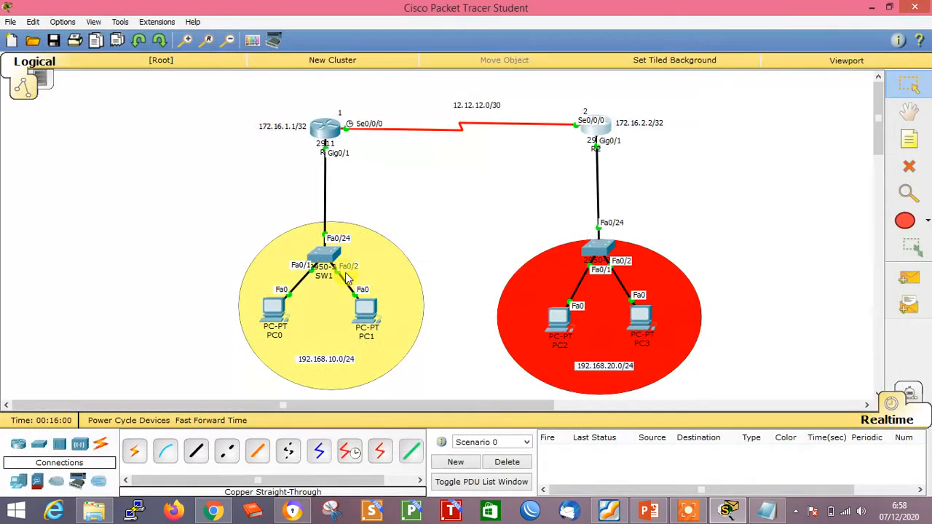
Open PC0's IP configuration and set its static IP address to 192.168.10.2.
{"action": "left_click", "coordinate": [275, 309]}
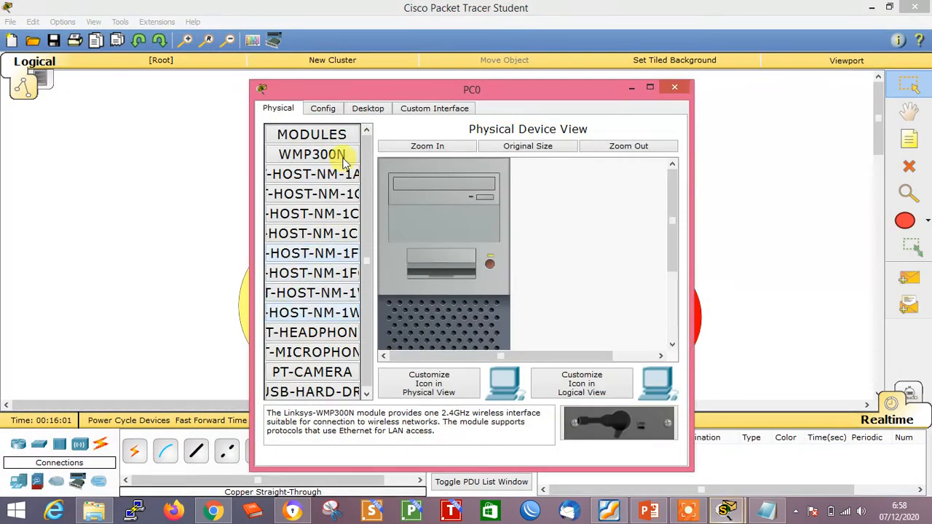
{"action": "left_click", "coordinate": [368, 107]}
{"action": "left_click", "coordinate": [311, 155]}
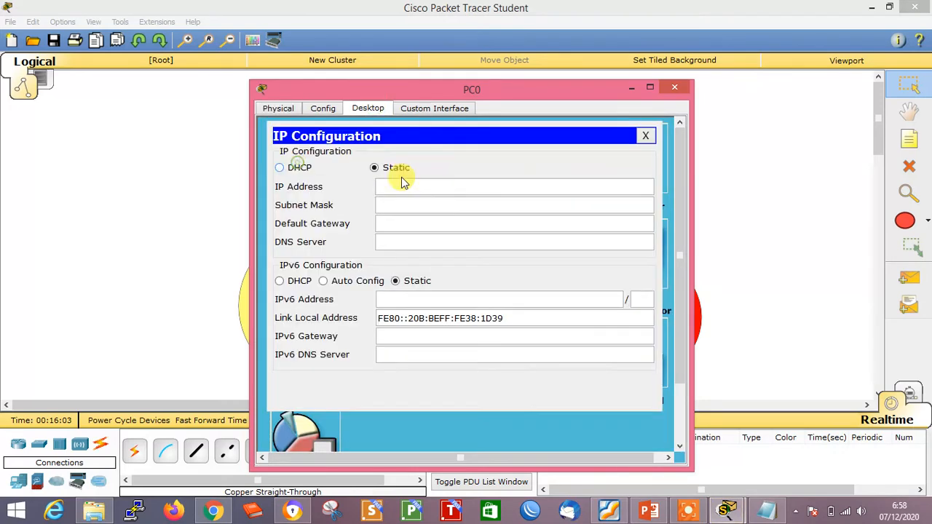
{"action": "type", "text": "19"}
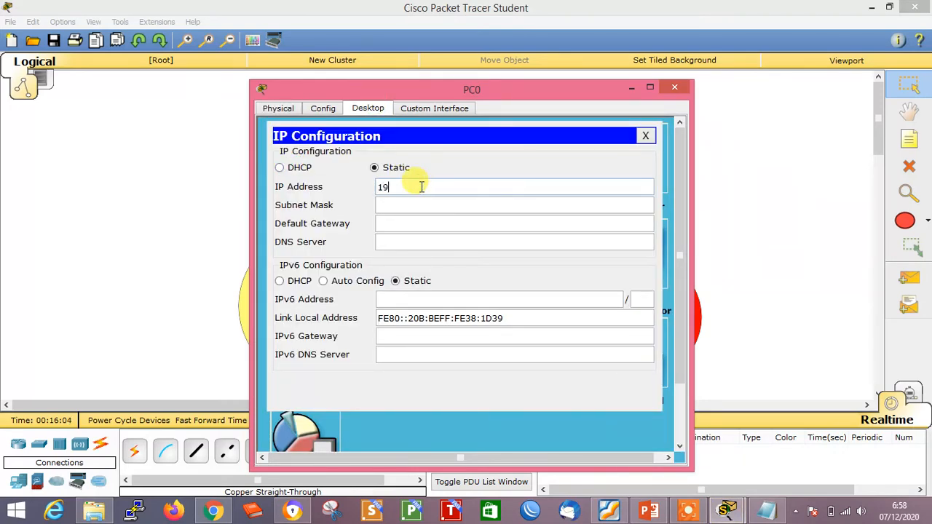
{"action": "type", "text": "2.168.10."}
{"action": "key", "text": "BackSpace"}
{"action": "key", "text": "BackSpace"}
{"action": "key", "text": "BackSpace"}
{"action": "type", "text": "10.2"}
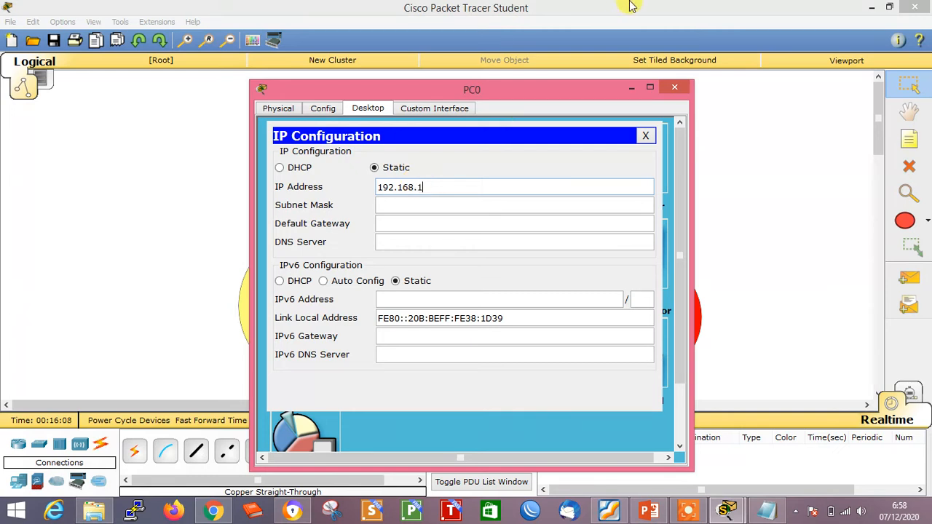
Give PC0 the subnet mask 255.255.255.0 and default gateway 192.168.10.1, and close its window.
{"action": "key", "text": "shift+Left"}
{"action": "key", "text": "shift+Left"}
{"action": "key", "text": "shift+Left"}
{"action": "key", "text": "shift+Left"}
{"action": "key", "text": "shift+Left"}
{"action": "key", "text": "shift+Left"}
{"action": "key", "text": "shift+Left"}
{"action": "key", "text": "shift+Left"}
{"action": "key", "text": "shift+Left"}
{"action": "key", "text": "shift+Left"}
{"action": "key", "text": "shift+Left"}
{"action": "key", "text": "shift+Left"}
{"action": "key", "text": "ctrl+c"}
{"action": "key", "text": "Tab"}
{"action": "key", "text": "Tab"}
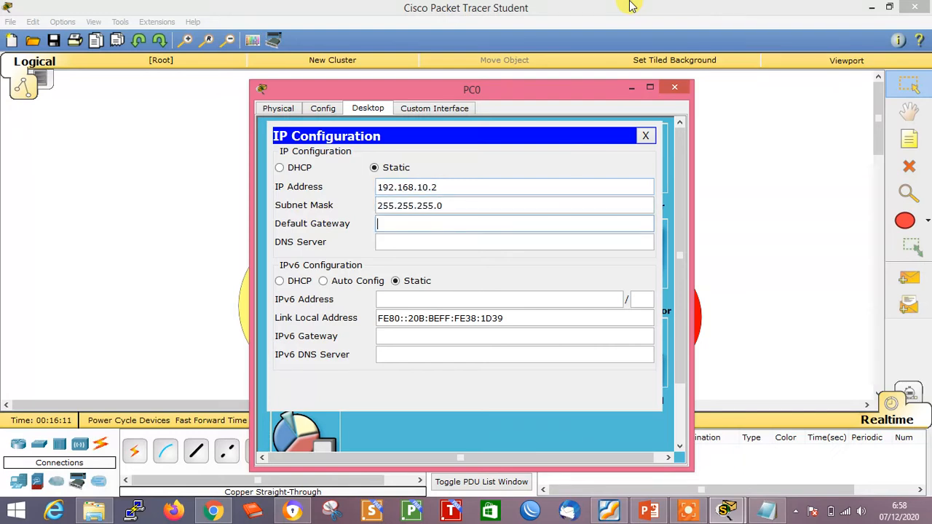
{"action": "key", "text": "ctrl+v"}
{"action": "left_click_drag", "start_coordinate": [440, 224], "coordinate": [212, 243]}
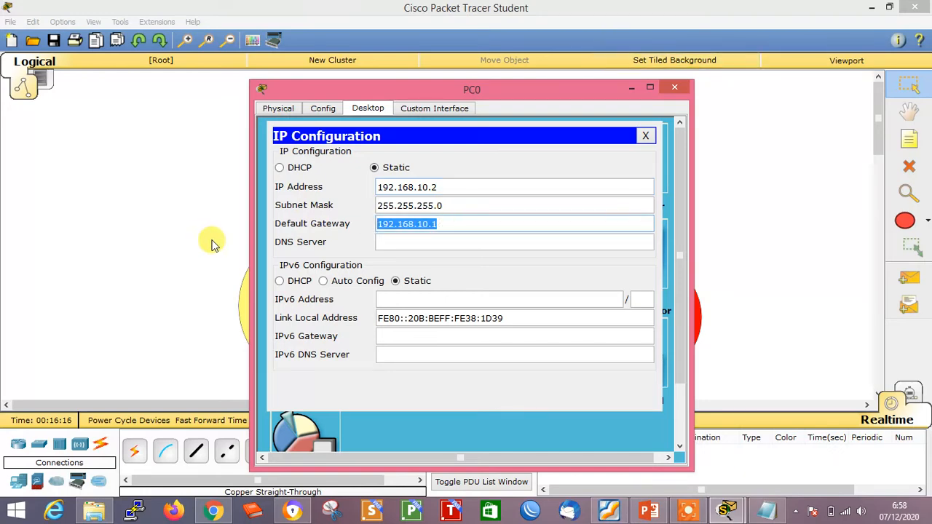
{"action": "left_click", "coordinate": [645, 135]}
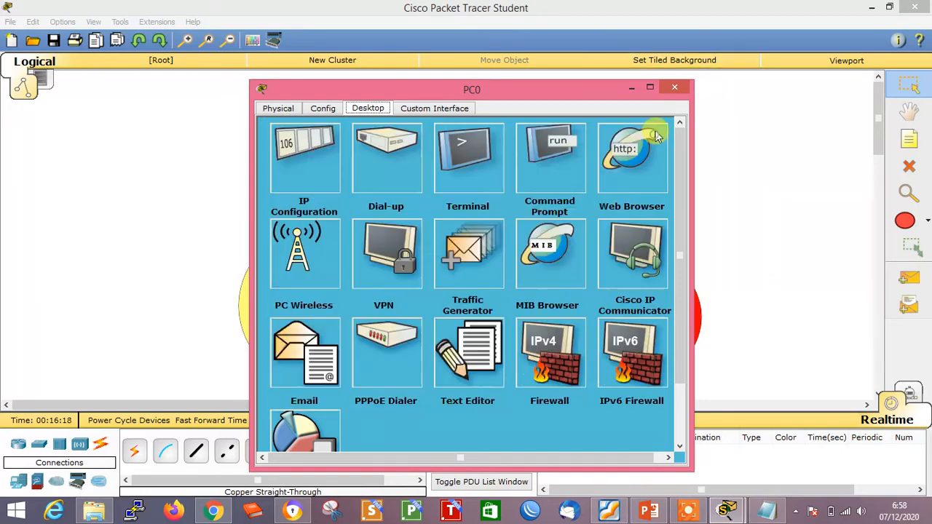
{"action": "left_click", "coordinate": [675, 87]}
Configure PC1 with static IP address 192.168.10.3, mask 255.255.255.0 and default gateway 192.168.10.1, and close its window.
{"action": "left_click", "coordinate": [365, 314]}
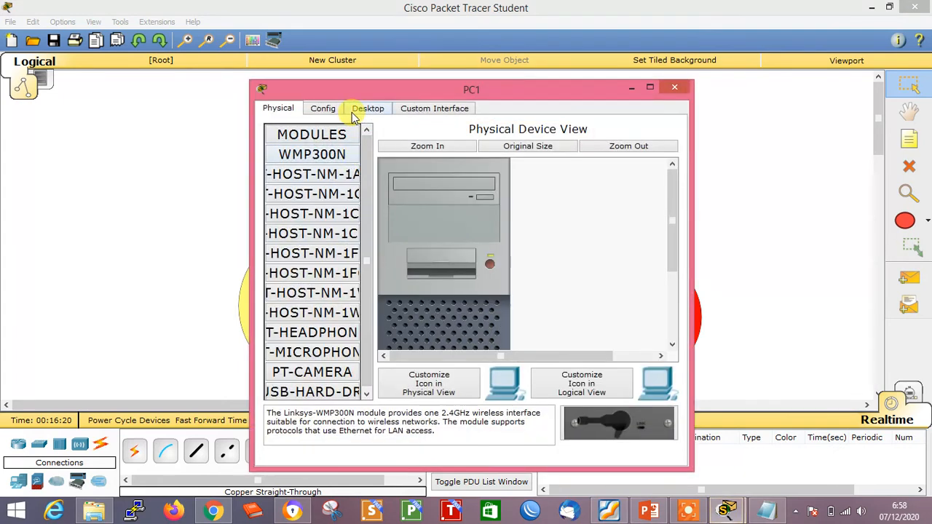
{"action": "left_click", "coordinate": [368, 107]}
{"action": "left_click", "coordinate": [318, 159]}
{"action": "type", "text": "192.168.10.1"}
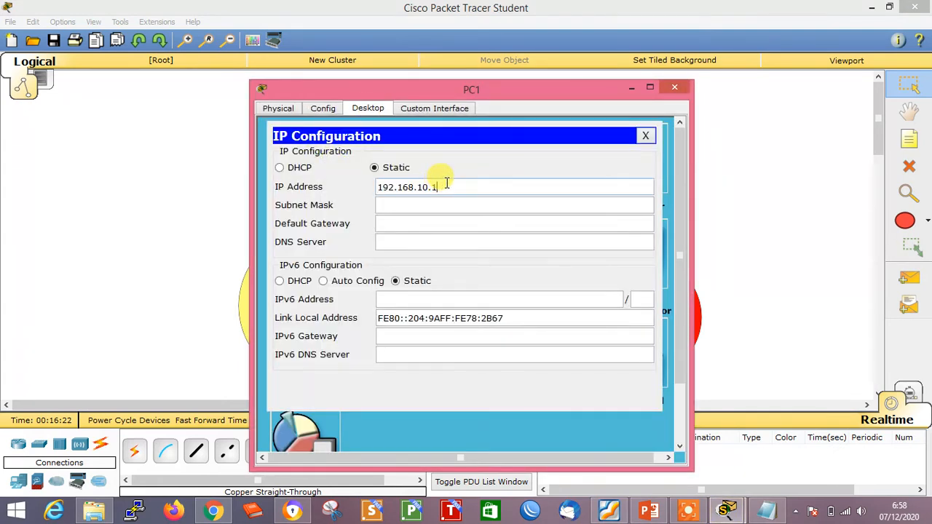
{"action": "key", "text": "Tab"}
{"action": "key", "text": "Tab"}
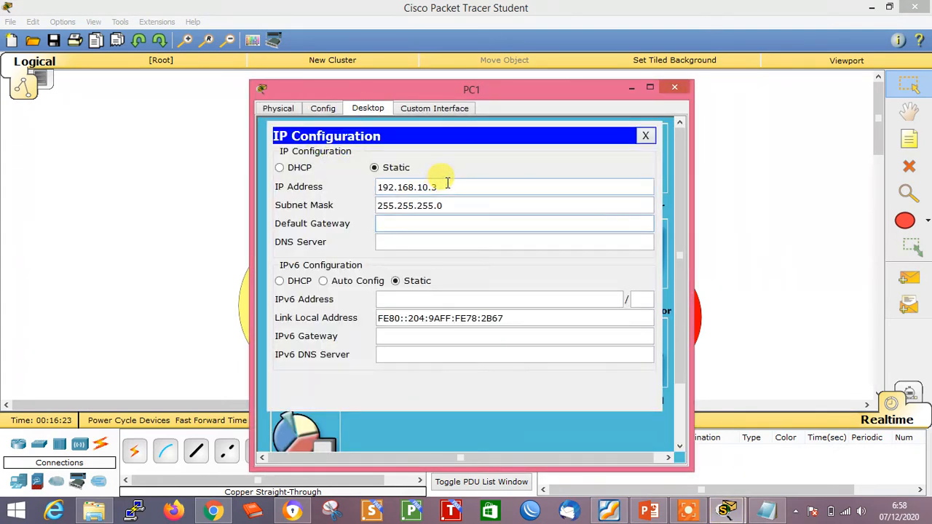
{"action": "type", "text": "192.168.10.1"}
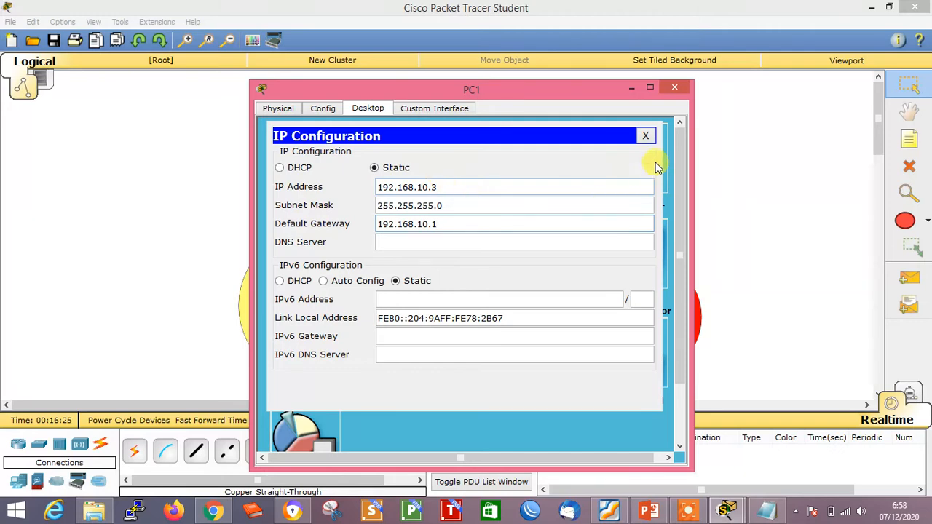
{"action": "left_click", "coordinate": [646, 135]}
{"action": "left_click", "coordinate": [675, 88]}
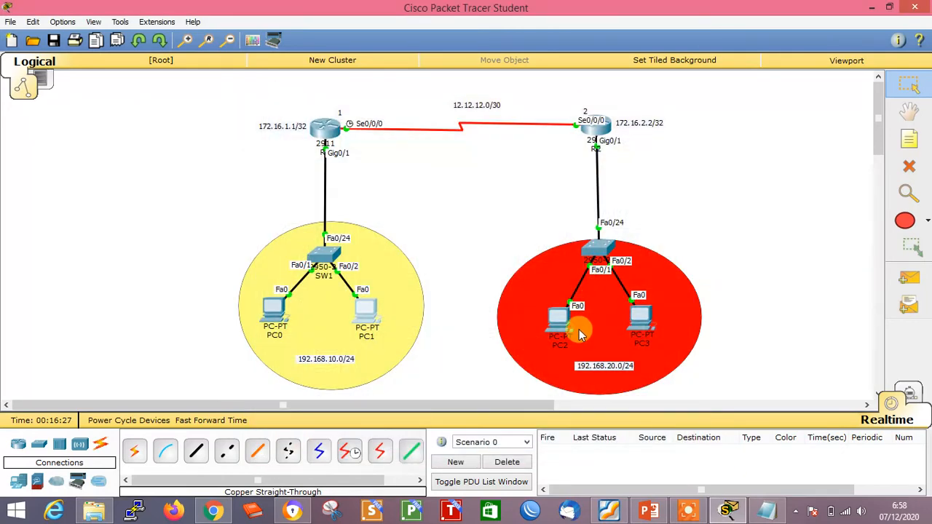
Open PC2's IP configuration and set its static IP address to 192.168.20.2.
{"action": "left_click", "coordinate": [560, 326]}
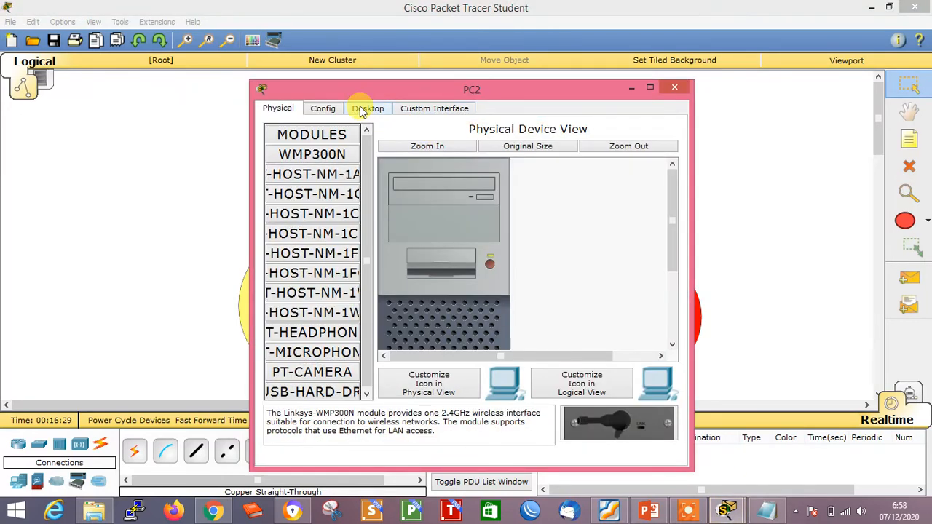
{"action": "left_click", "coordinate": [368, 108]}
{"action": "left_click", "coordinate": [313, 149]}
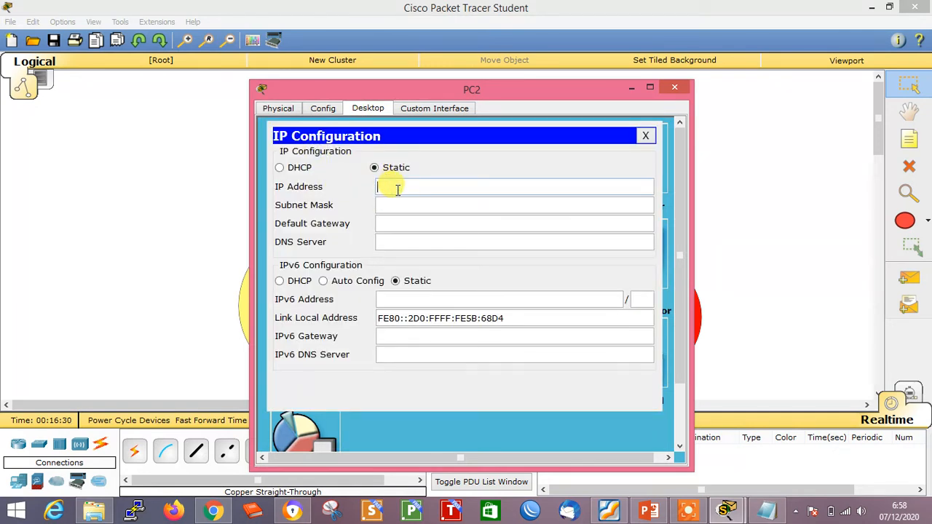
{"action": "type", "text": "192.168.10.1"}
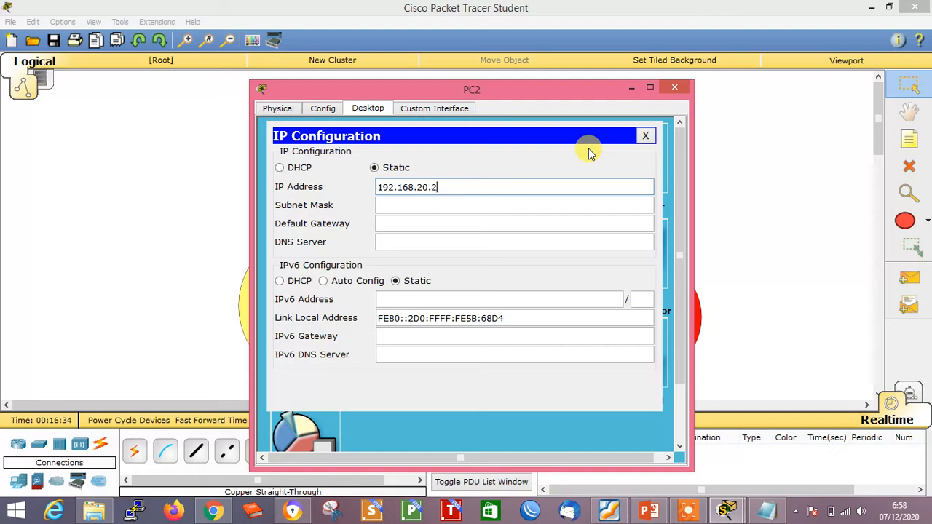
Give PC2 the subnet mask 255.255.255.0 and default gateway 192.168.20.1, copy the gateway address, and close its window.
{"action": "left_click_drag", "start_coordinate": [520, 186], "coordinate": [131, 182]}
{"action": "key", "text": "ctrl+c"}
{"action": "key", "text": "Tab"}
{"action": "key", "text": "Tab"}
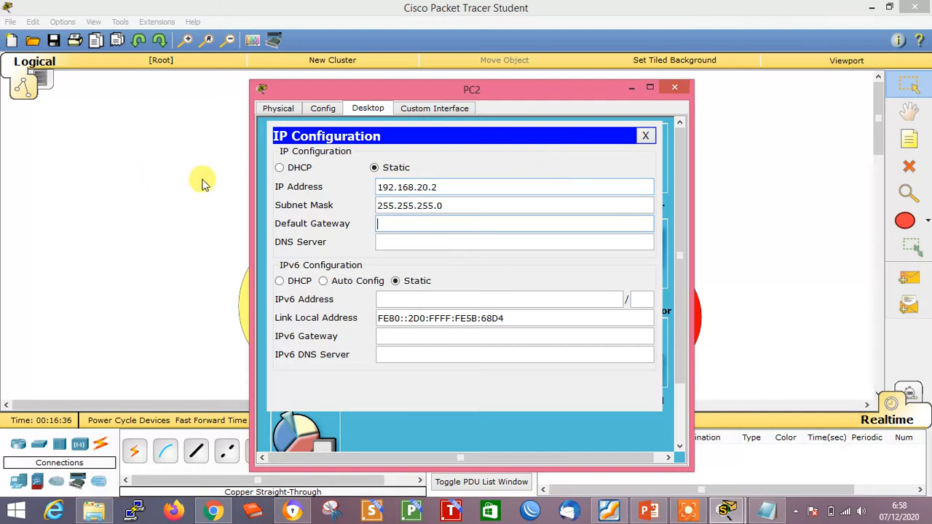
{"action": "key", "text": "ctrl+v"}
{"action": "left_click_drag", "start_coordinate": [458, 224], "coordinate": [129, 218]}
{"action": "key", "text": "ctrl+c"}
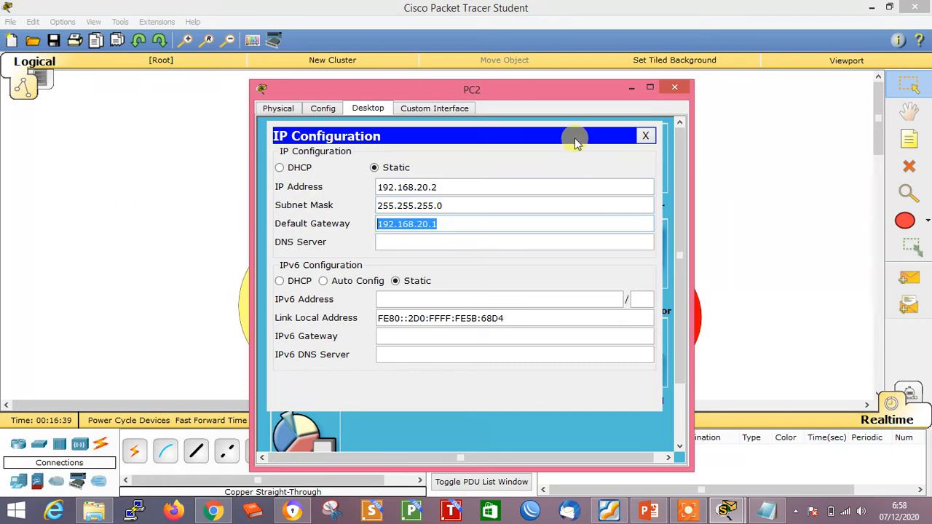
{"action": "left_click", "coordinate": [674, 88]}
Open PC3's IP configuration and set its static IP address to 192.168.20.3.
{"action": "left_click", "coordinate": [639, 313]}
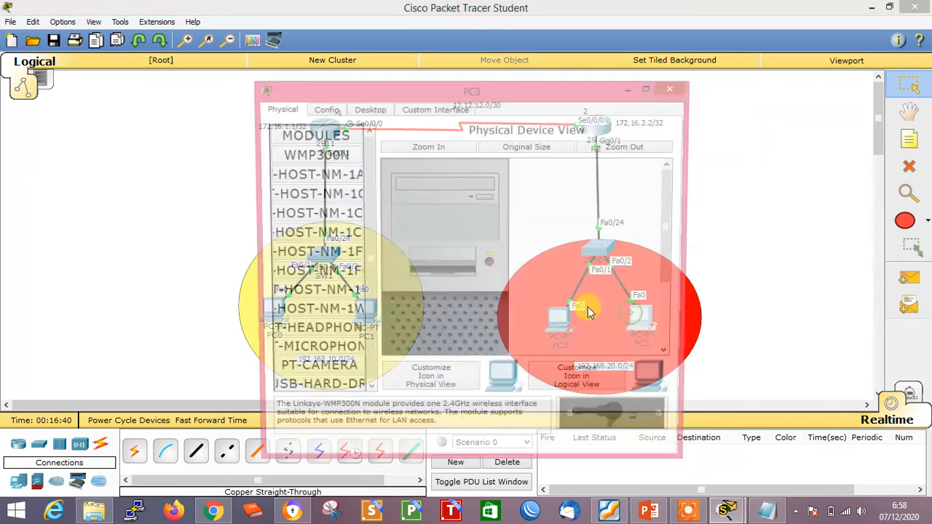
{"action": "left_click", "coordinate": [360, 109]}
{"action": "left_click", "coordinate": [292, 153]}
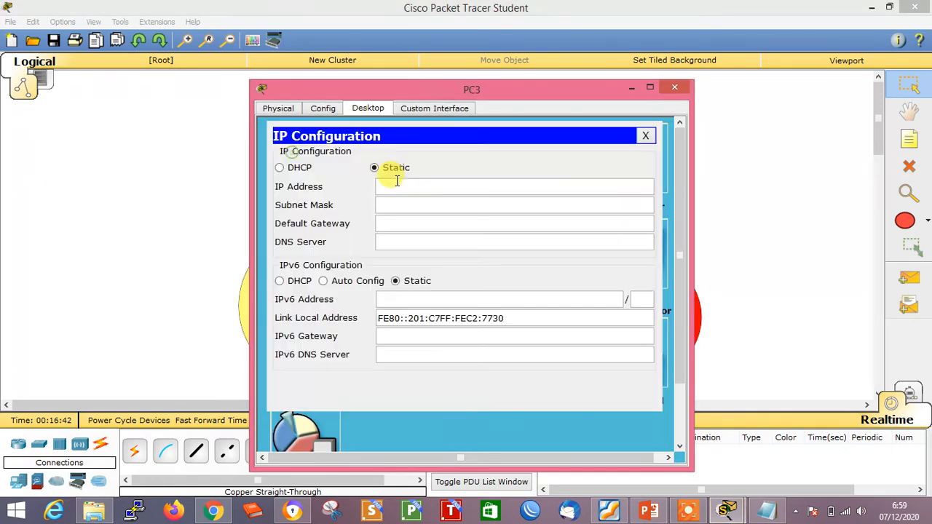
{"action": "left_click", "coordinate": [397, 184]}
{"action": "key", "text": "ctrl+v"}
{"action": "key", "text": "BackSpace"}
{"action": "type", "text": "3"}
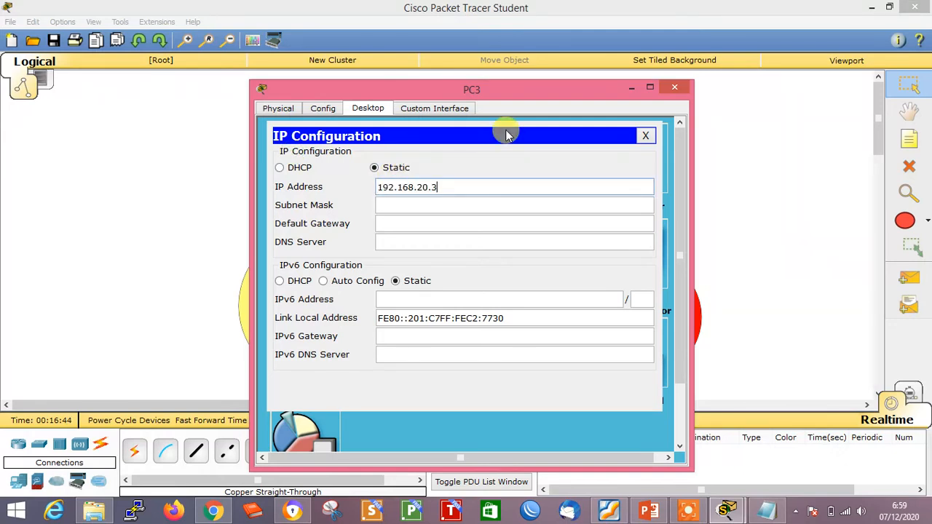
Give PC3 the subnet mask 255.255.255.0 and default gateway 192.168.20.1, and close its window.
{"action": "key", "text": "Tab"}
{"action": "key", "text": "Tab"}
{"action": "key", "text": "ctrl+v"}
{"action": "key", "text": "BackSpace"}
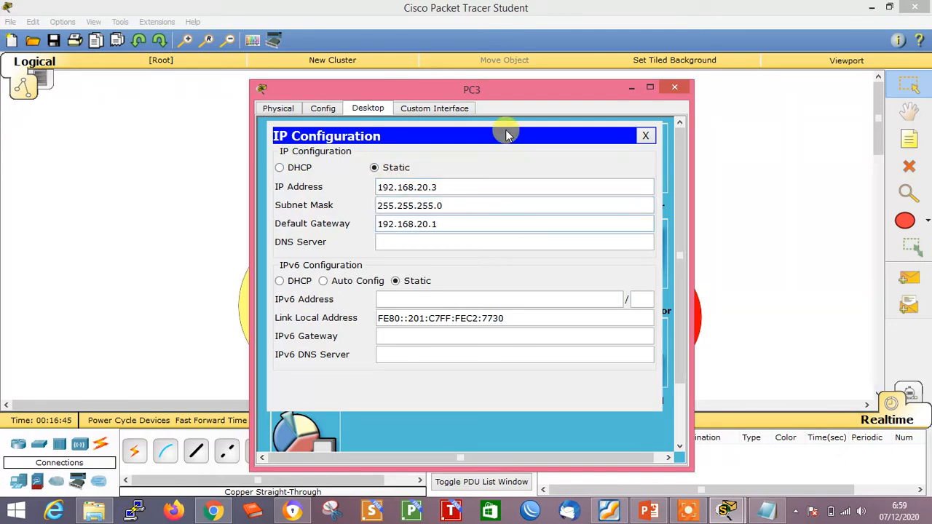
{"action": "type", "text": "1"}
{"action": "left_click", "coordinate": [644, 139]}
{"action": "left_click", "coordinate": [676, 88]}
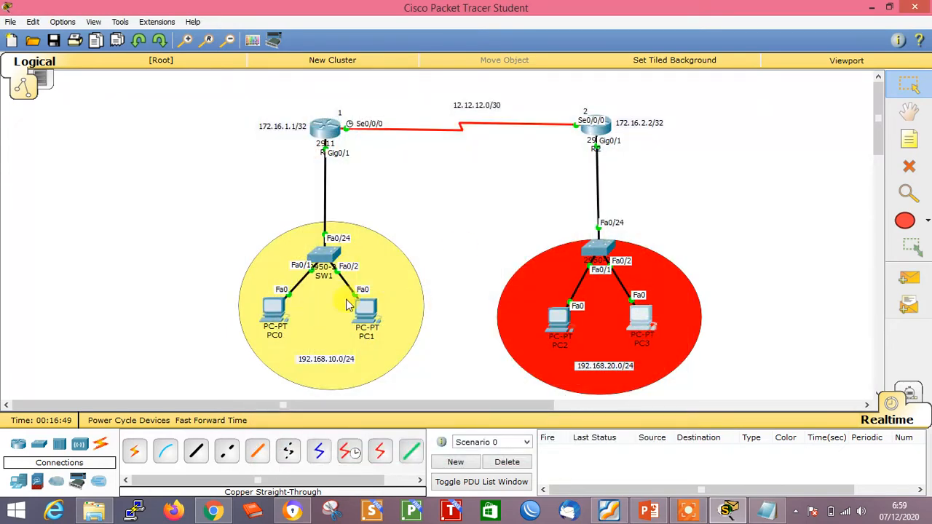
Ping the gateway 192.168.10.1 from PC0's command prompt.
{"action": "left_click", "coordinate": [274, 311]}
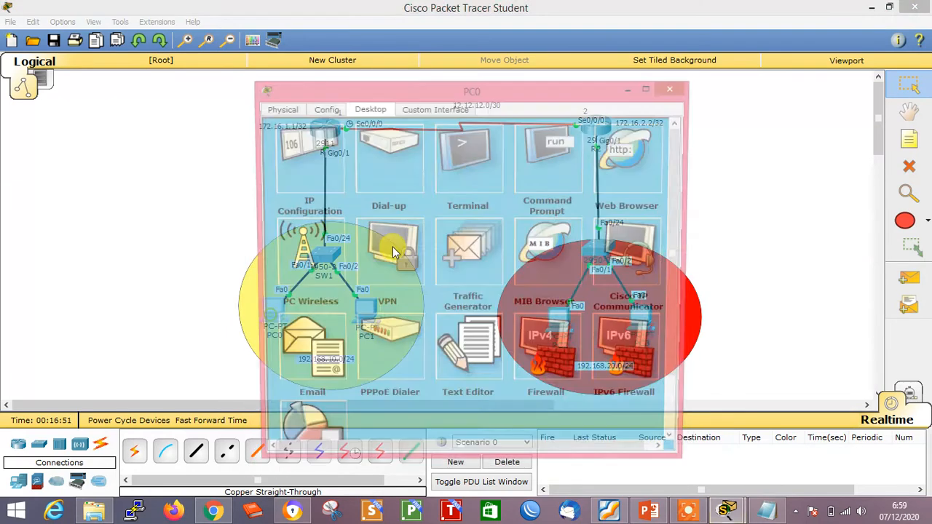
{"action": "left_click", "coordinate": [545, 159]}
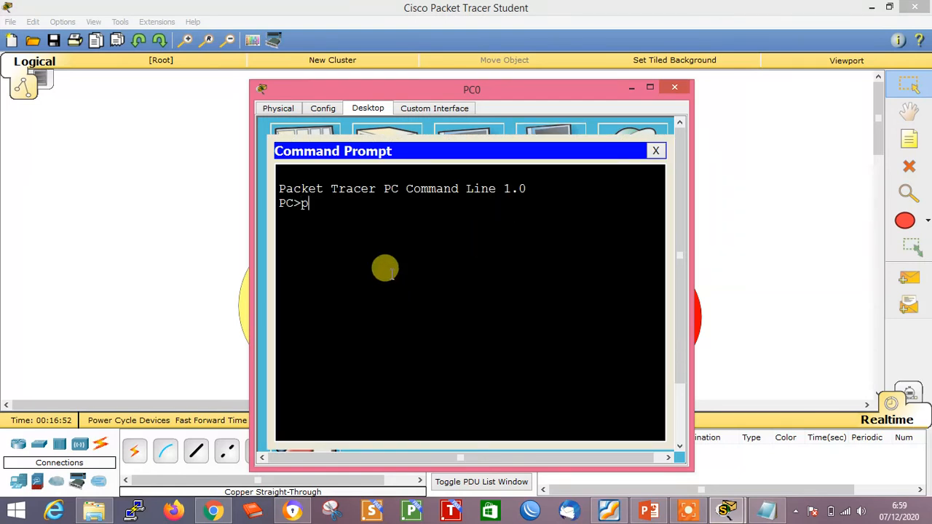
{"action": "type", "text": "ping 192.168.10.1"}
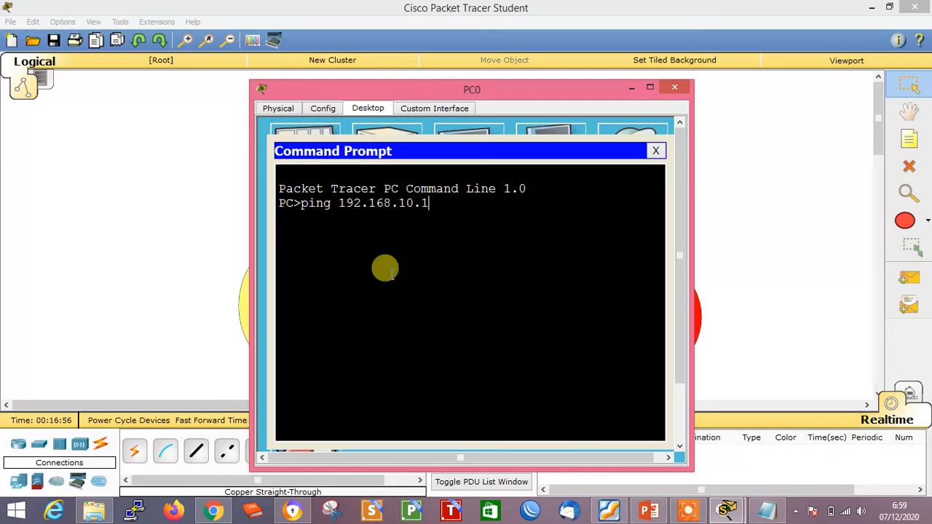
{"action": "key", "text": "Return"}
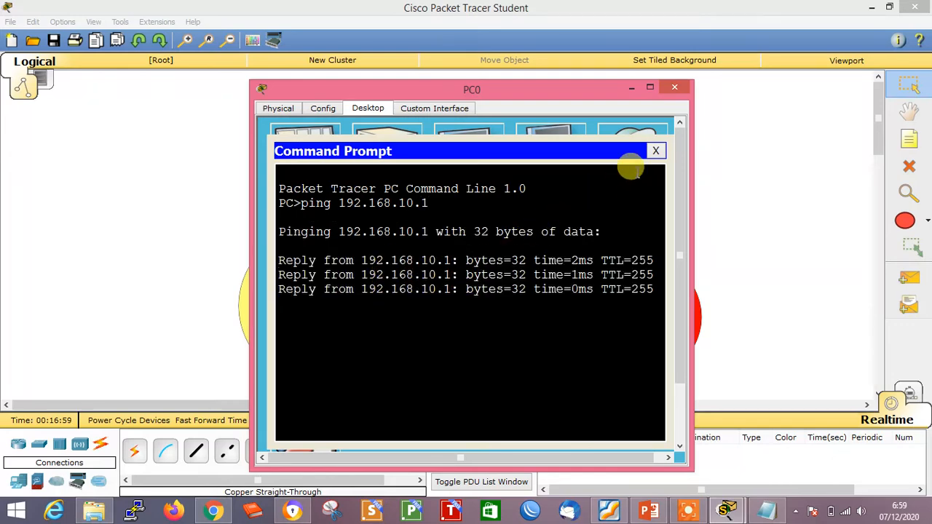
Close PC0's windows, ping the gateway 192.168.10.1 from PC1's command prompt, and close PC1.
{"action": "left_click", "coordinate": [656, 151]}
{"action": "left_click", "coordinate": [675, 88]}
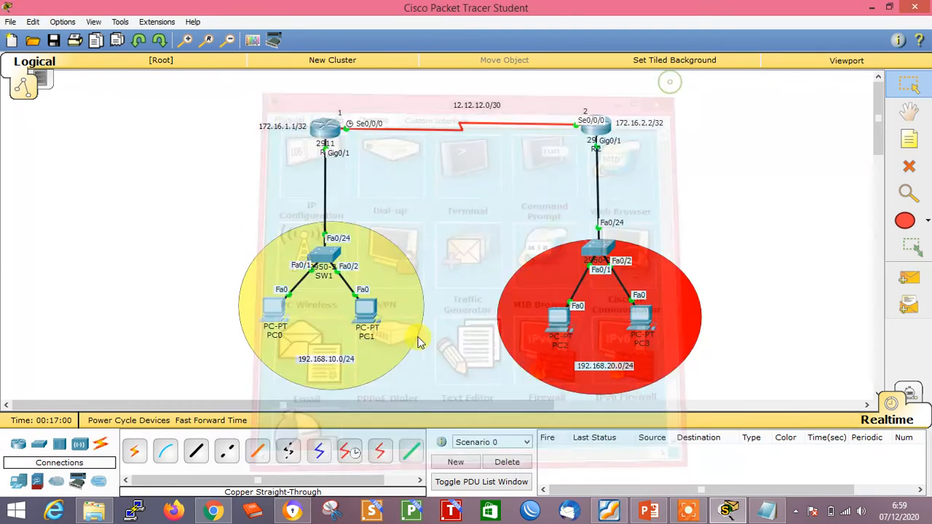
{"action": "left_click", "coordinate": [366, 309]}
{"action": "left_click", "coordinate": [527, 172]}
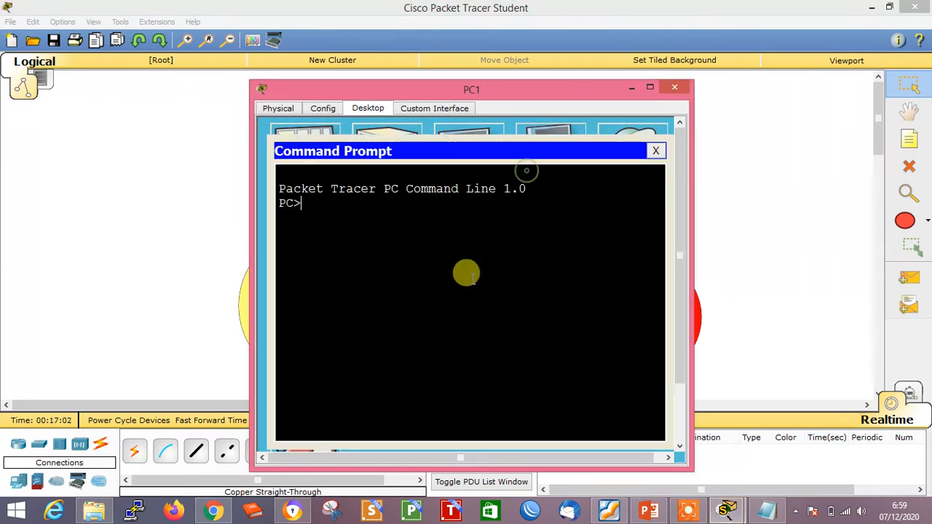
{"action": "type", "text": "ping 192"}
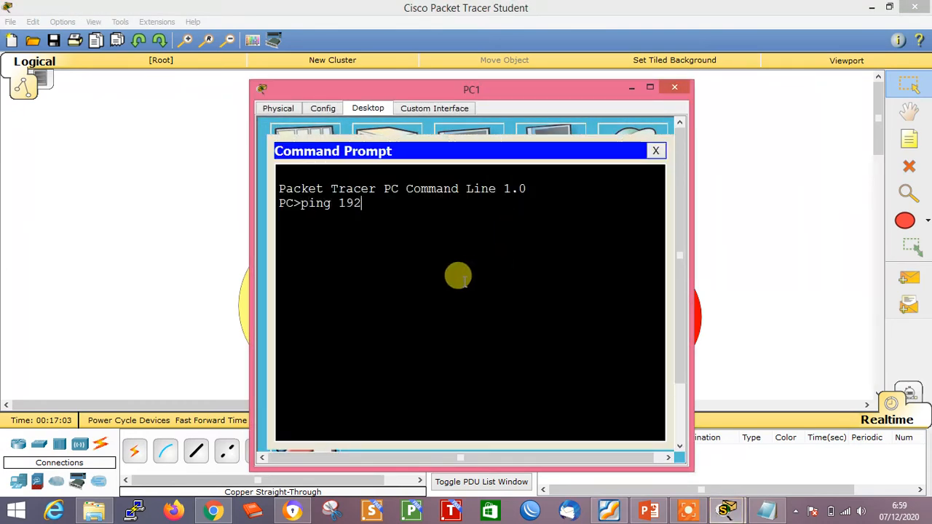
{"action": "type", "text": ".168"}
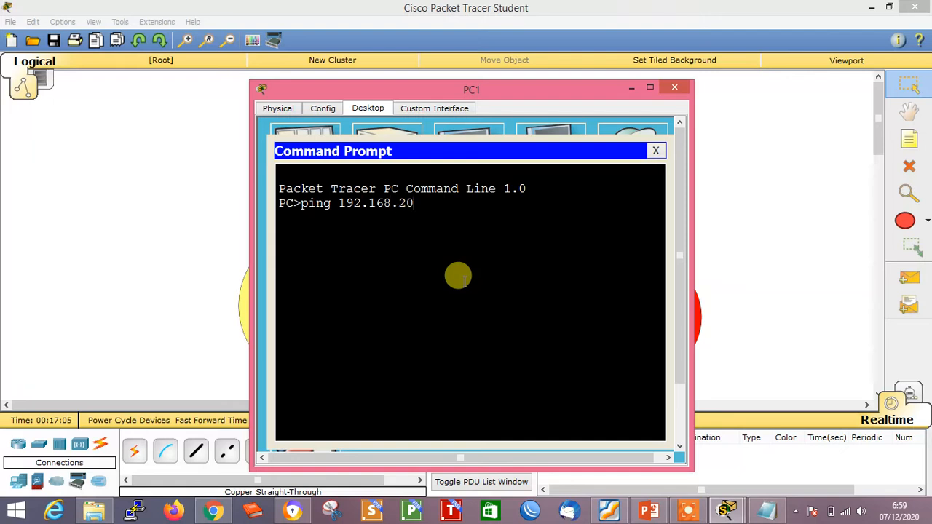
{"action": "type", "text": ".10.1"}
{"action": "key", "text": "Return"}
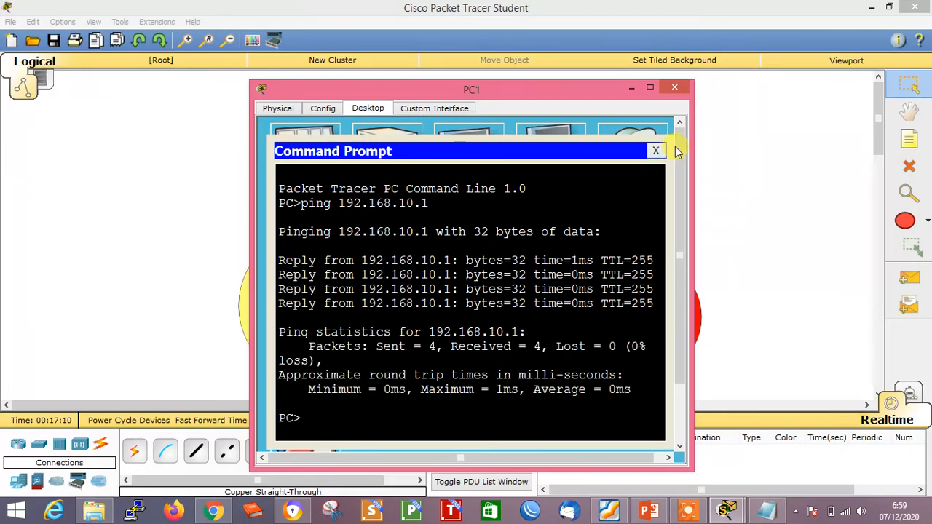
{"action": "left_click", "coordinate": [658, 151]}
{"action": "left_click", "coordinate": [674, 86]}
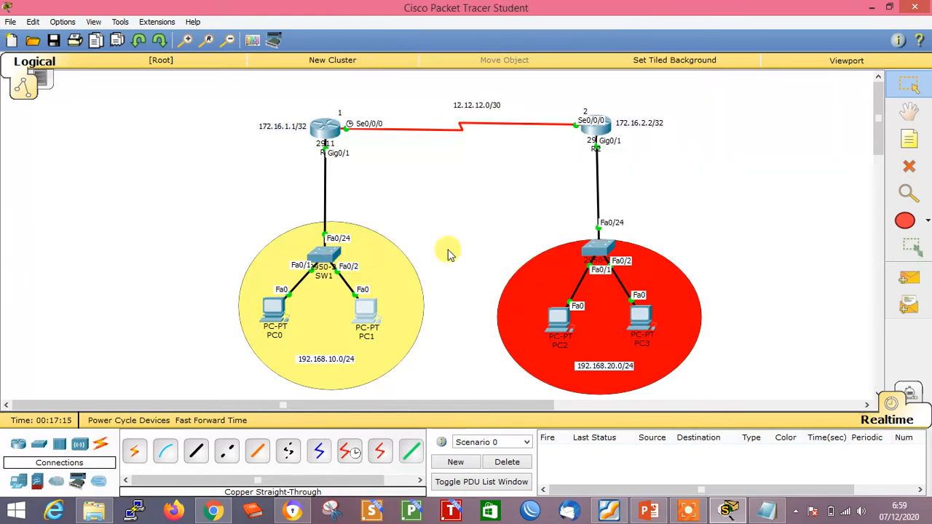
Ping the gateway 192.168.20.1 from PC2's command prompt and close PC2's window.
{"action": "left_click", "coordinate": [555, 317]}
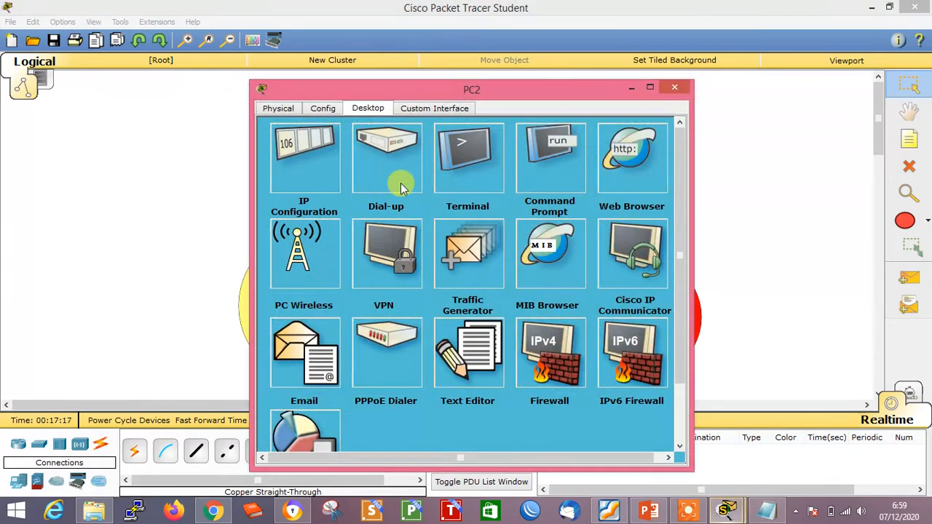
{"action": "left_click", "coordinate": [543, 190]}
{"action": "type", "text": "pin"}
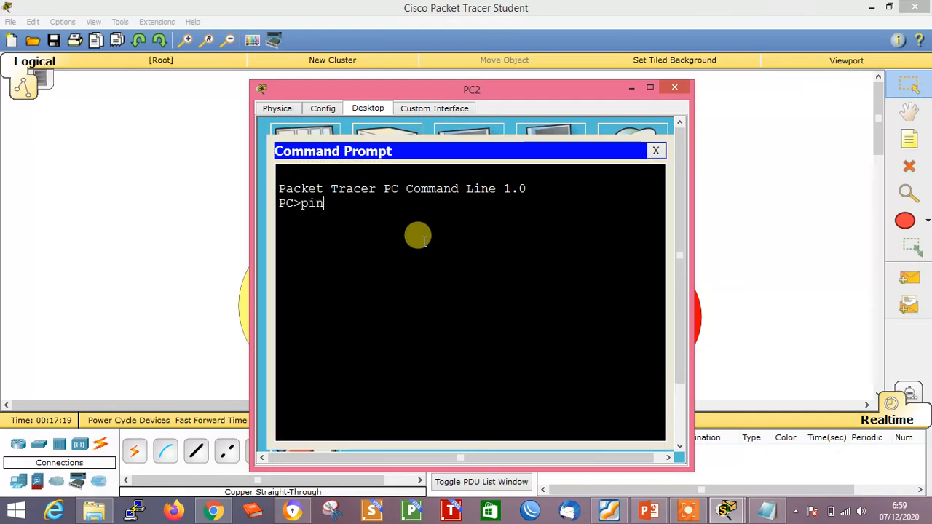
{"action": "type", "text": "g 192.168.20."}
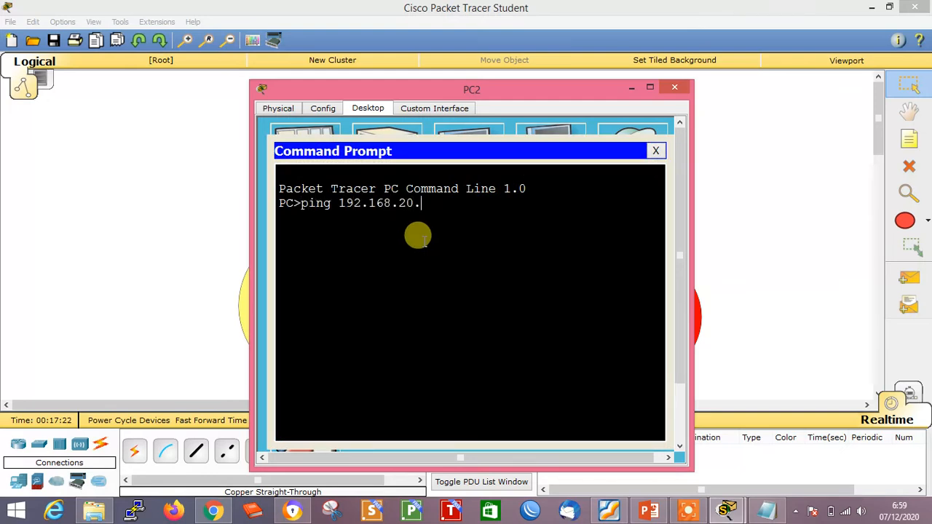
{"action": "type", "text": "1"}
{"action": "key", "text": "Return"}
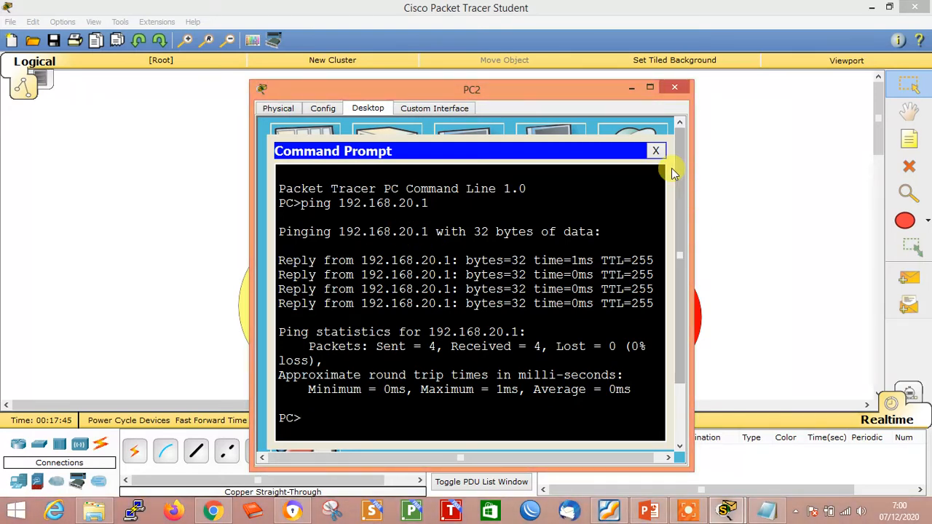
{"action": "left_click", "coordinate": [656, 151]}
{"action": "left_click", "coordinate": [673, 91]}
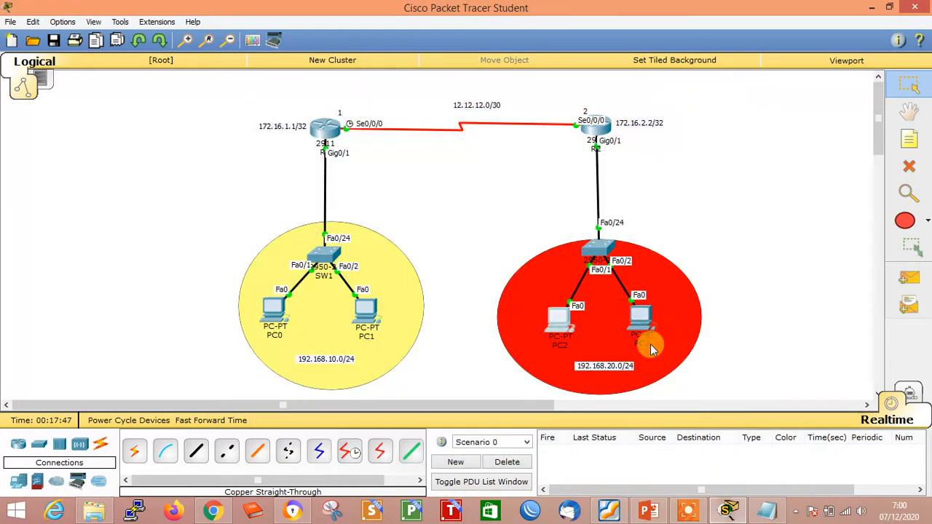
Ping the gateway 192.168.20.1 from PC3's command prompt and close PC3's window.
{"action": "left_click", "coordinate": [639, 317]}
{"action": "left_click", "coordinate": [549, 162]}
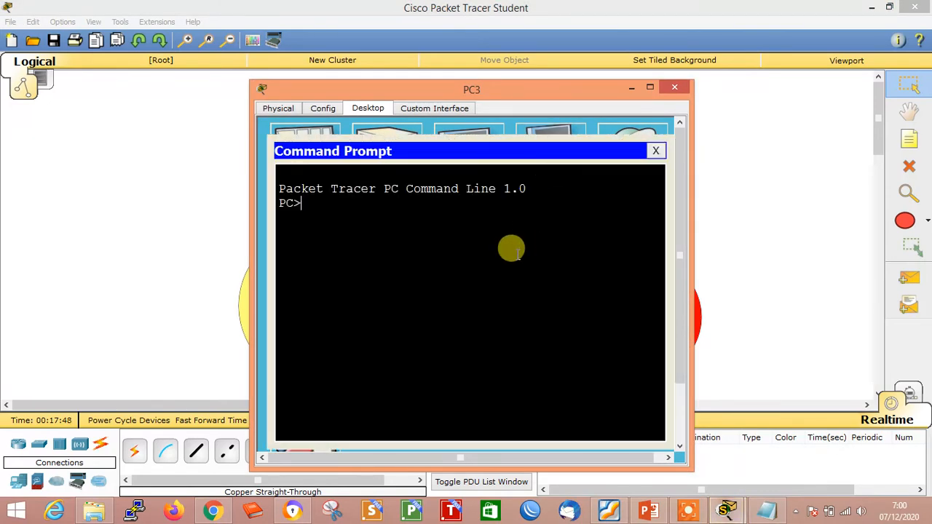
{"action": "type", "text": "ping 192.168.20.1"}
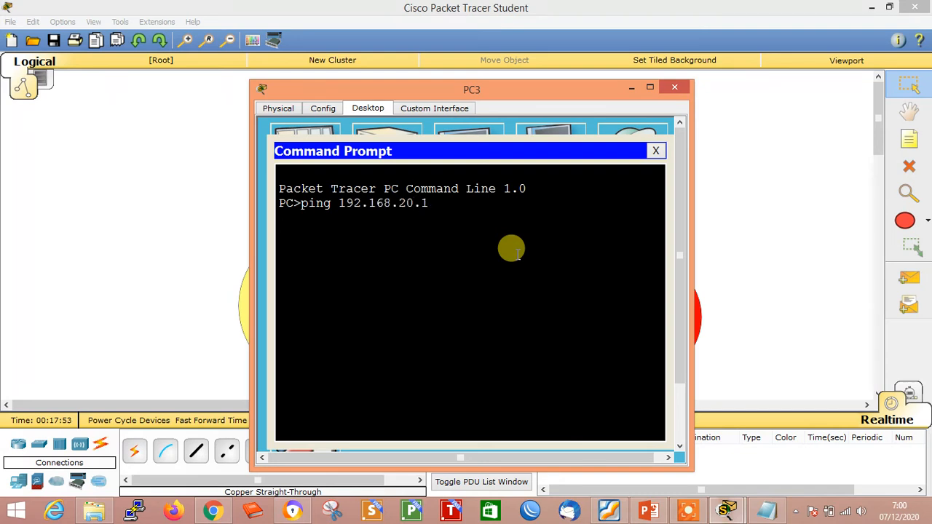
{"action": "key", "text": "Return"}
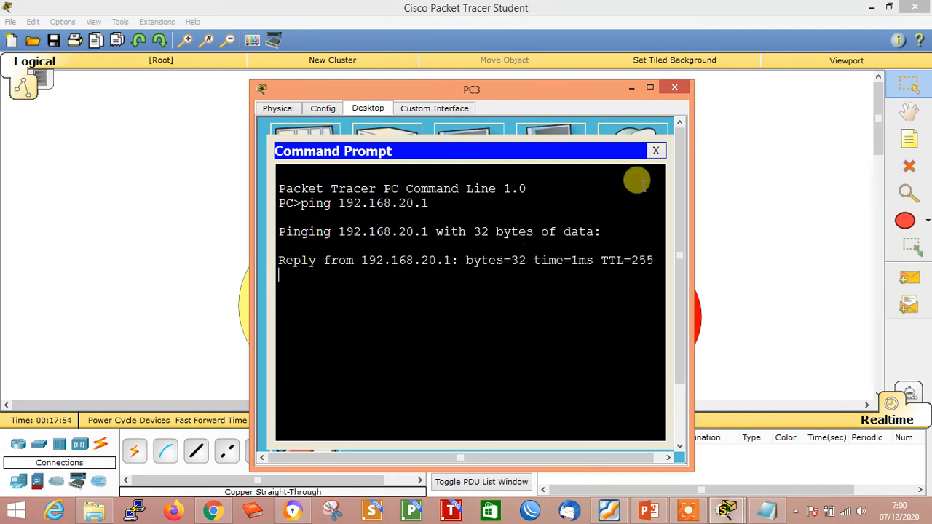
{"action": "left_click", "coordinate": [657, 152]}
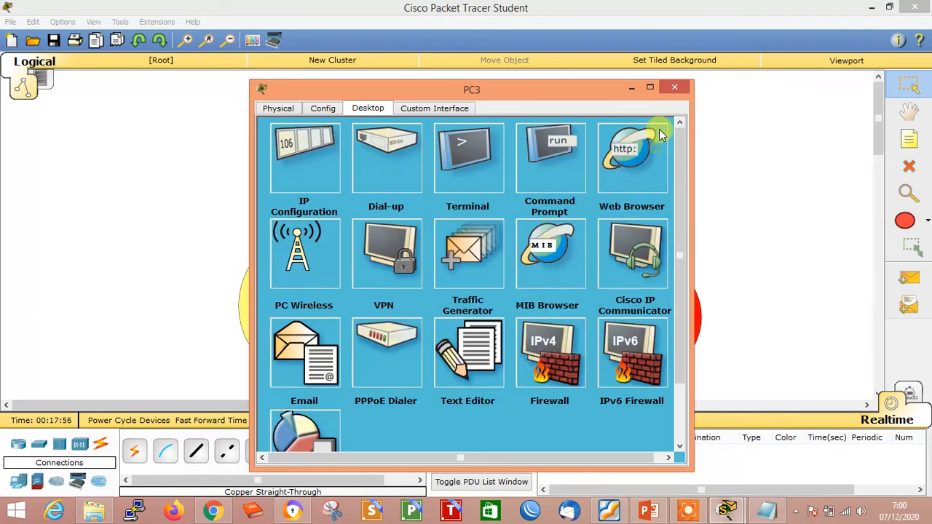
{"action": "left_click", "coordinate": [674, 89]}
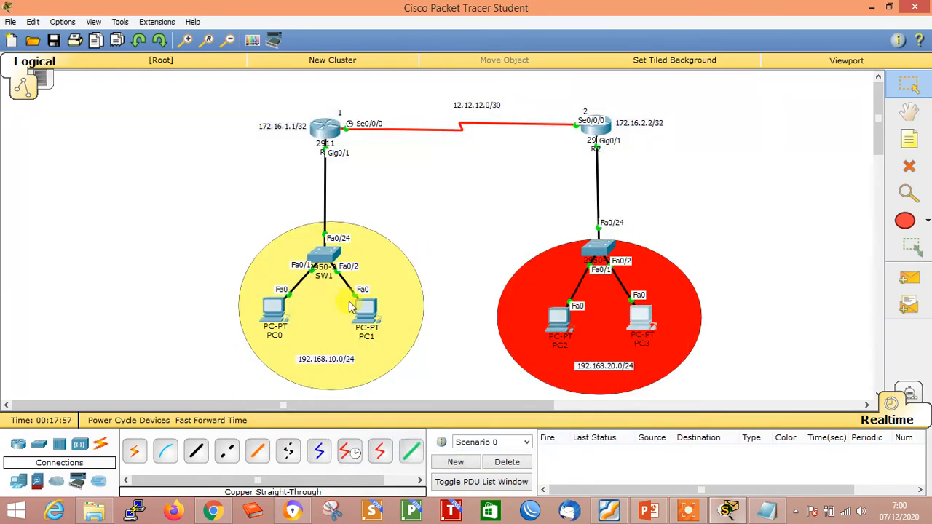
Test connectivity to the other LAN by pinging 192.168.10.2 from PC2's command prompt, and close PC2's window.
{"action": "left_click", "coordinate": [557, 320]}
{"action": "left_click", "coordinate": [560, 164]}
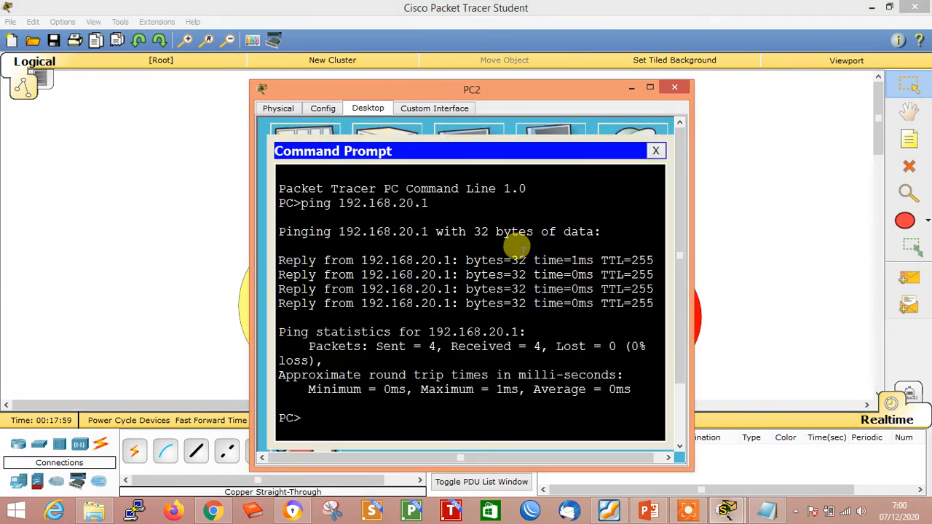
{"action": "type", "text": "ping 192.168.10.2"}
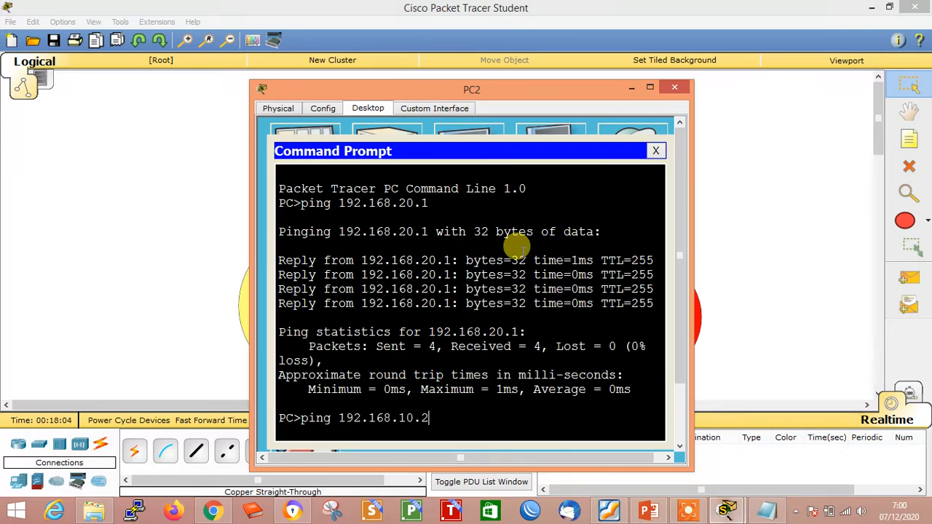
{"action": "key", "text": "Return"}
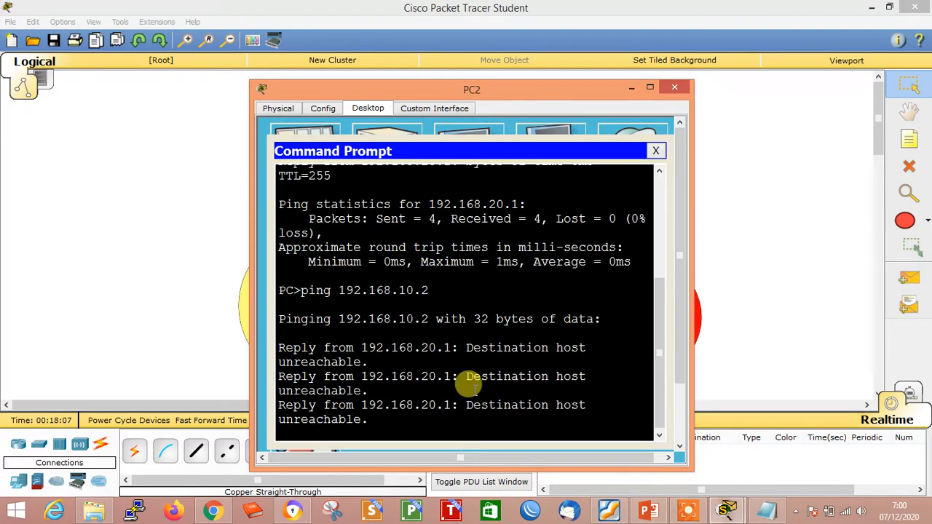
{"action": "left_click", "coordinate": [656, 153]}
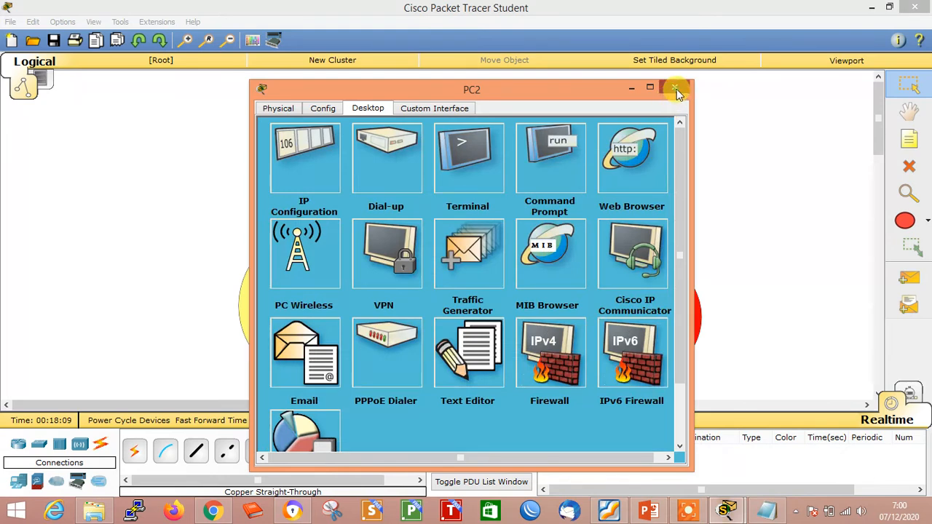
{"action": "left_click", "coordinate": [676, 89]}
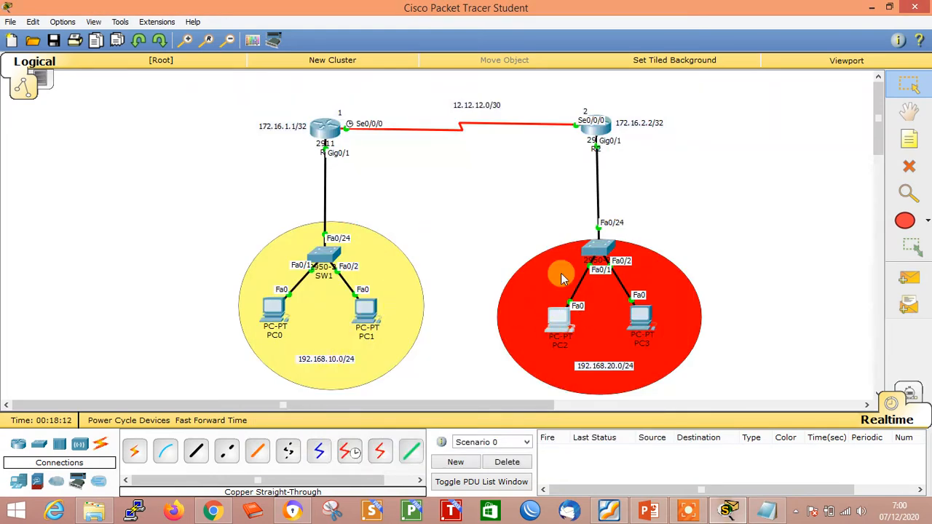
Ping 192.168.20.2 from PC1's command prompt, enlarge the window to read the replies, and close it.
{"action": "left_click", "coordinate": [368, 310]}
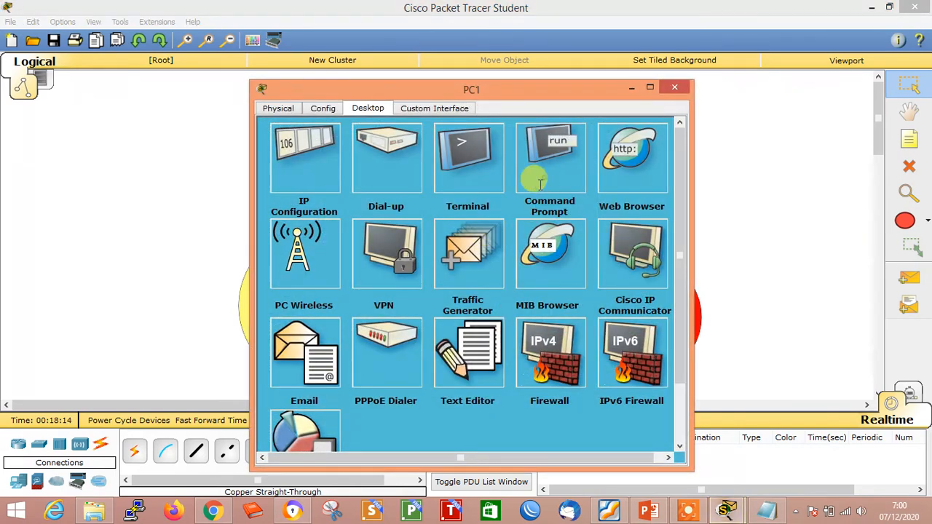
{"action": "left_click", "coordinate": [540, 182]}
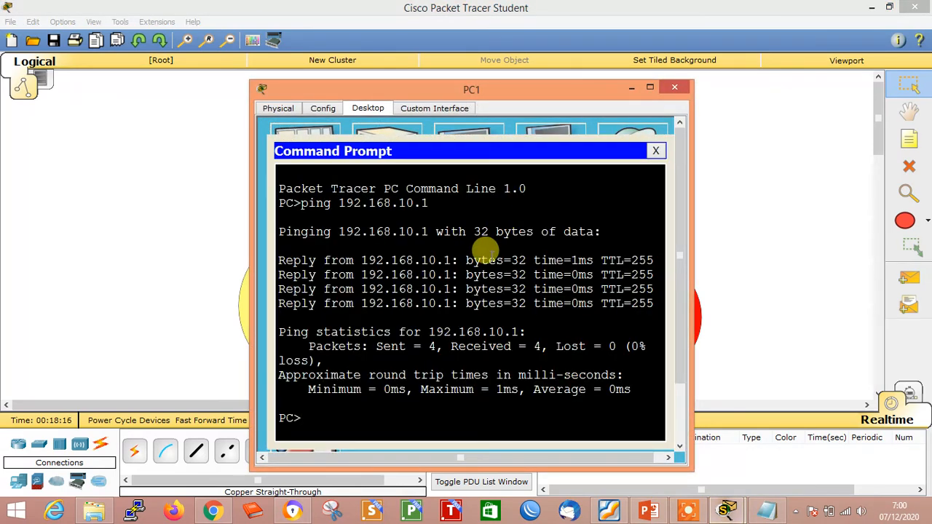
{"action": "key", "text": "Up"}
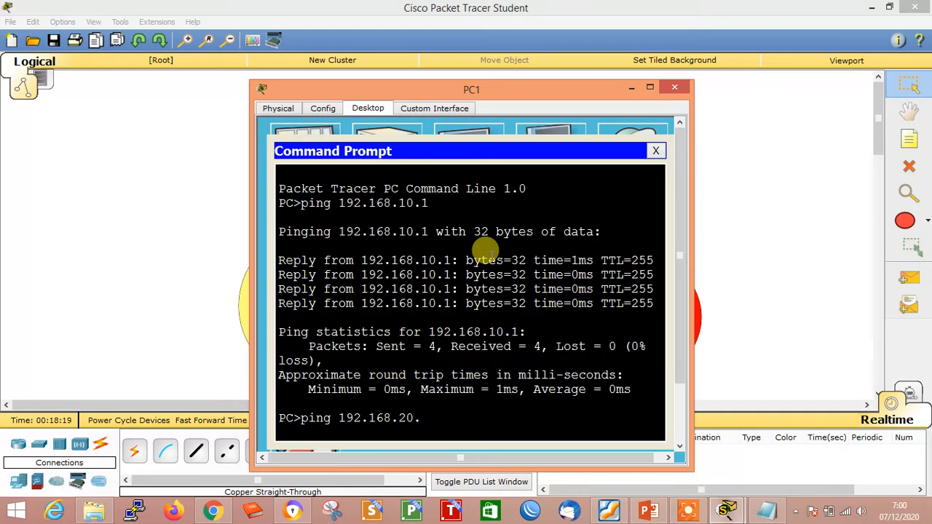
{"action": "type", "text": "2"}
{"action": "key", "text": "Return"}
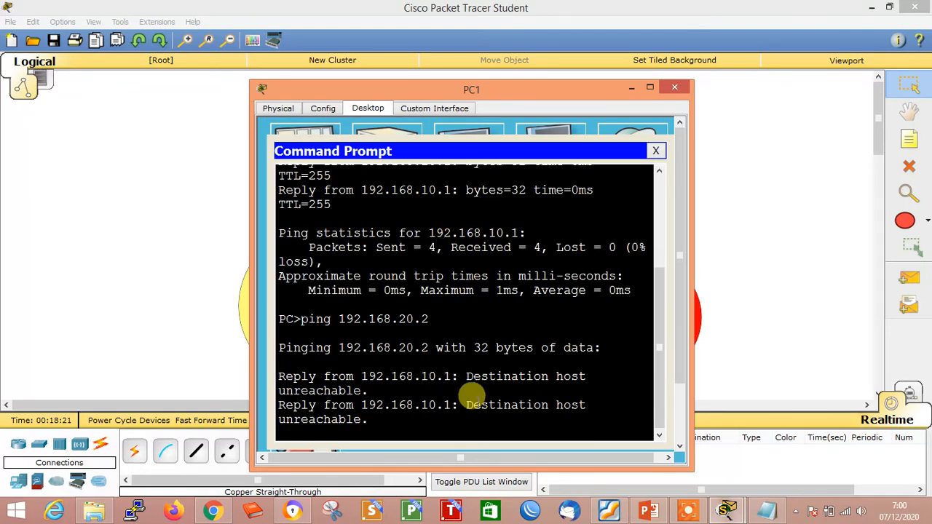
{"action": "left_click", "coordinate": [649, 87]}
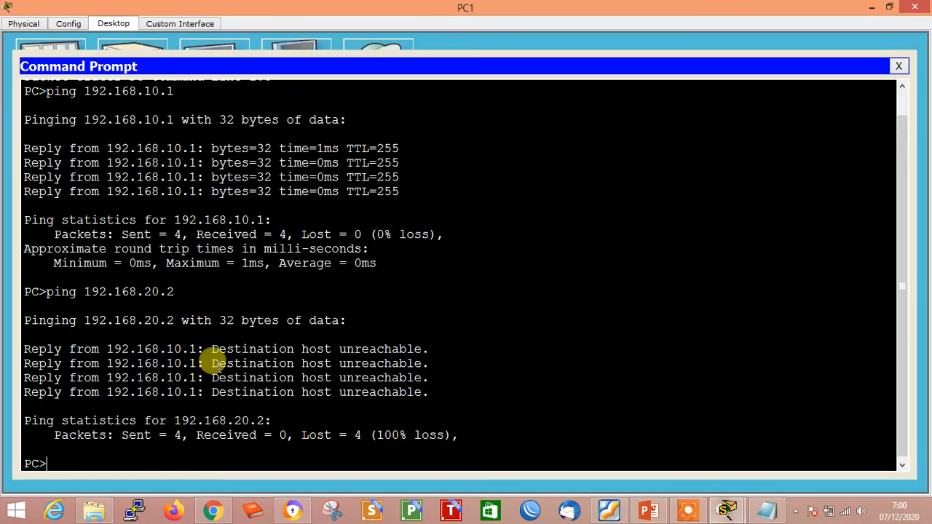
{"action": "left_click", "coordinate": [899, 66]}
{"action": "left_click", "coordinate": [917, 6]}
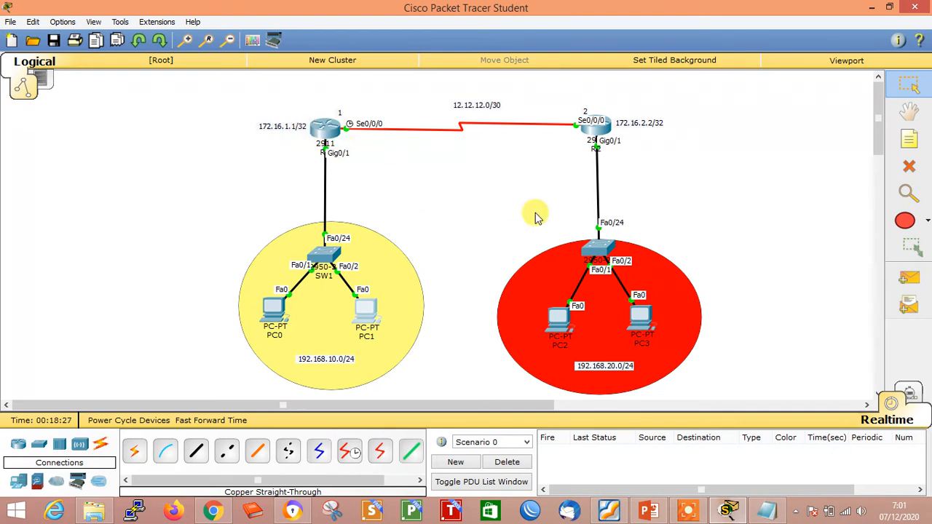
Open router R1's command line in a maximized window and set its hostname to R1.
{"action": "left_click", "coordinate": [332, 132]}
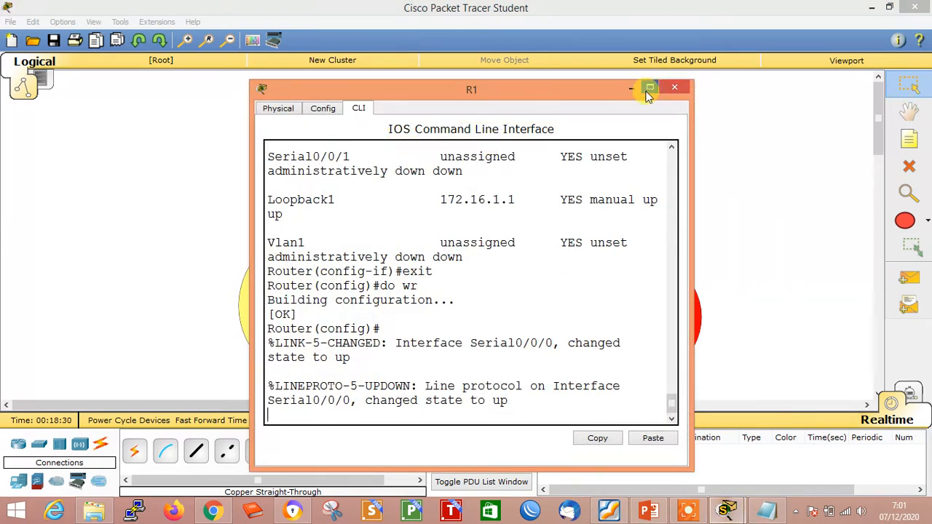
{"action": "left_click", "coordinate": [649, 88]}
{"action": "key", "text": "Return"}
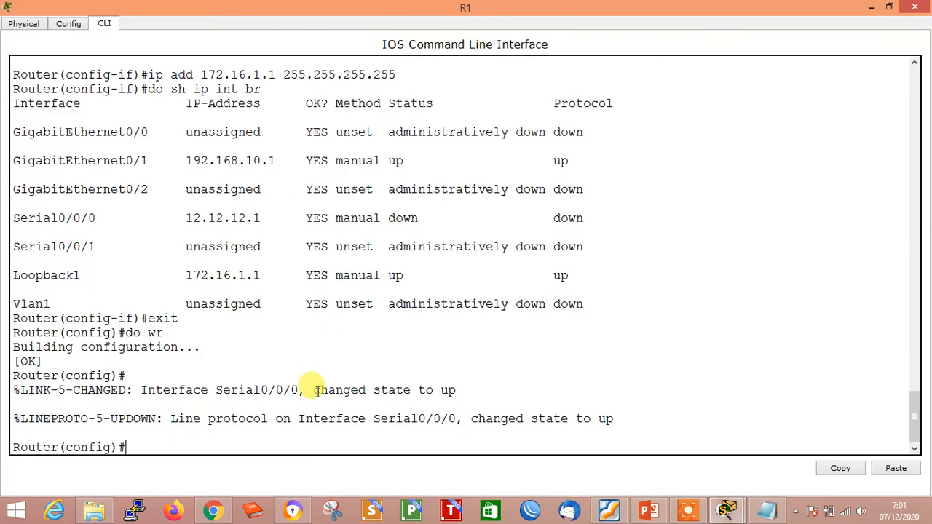
{"action": "type", "text": "hos"}
{"action": "key", "text": "Tab"}
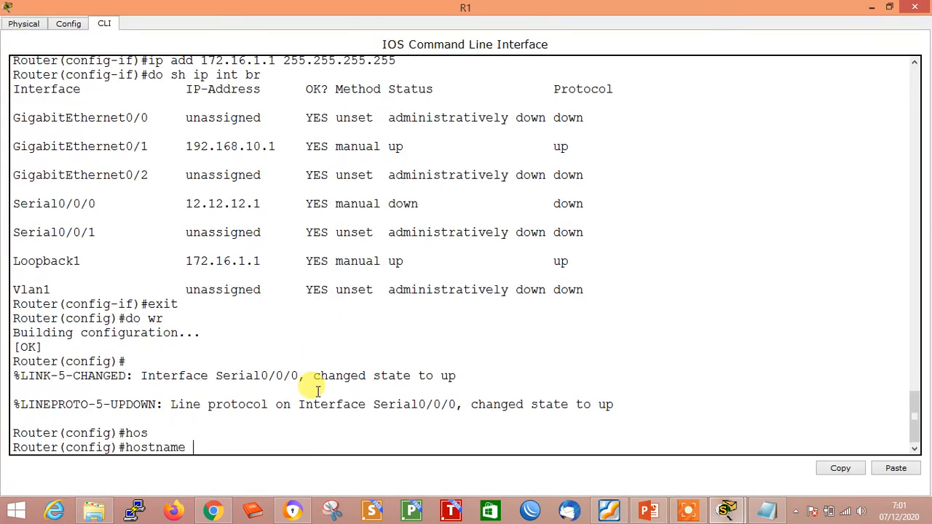
{"action": "key", "text": "Return"}
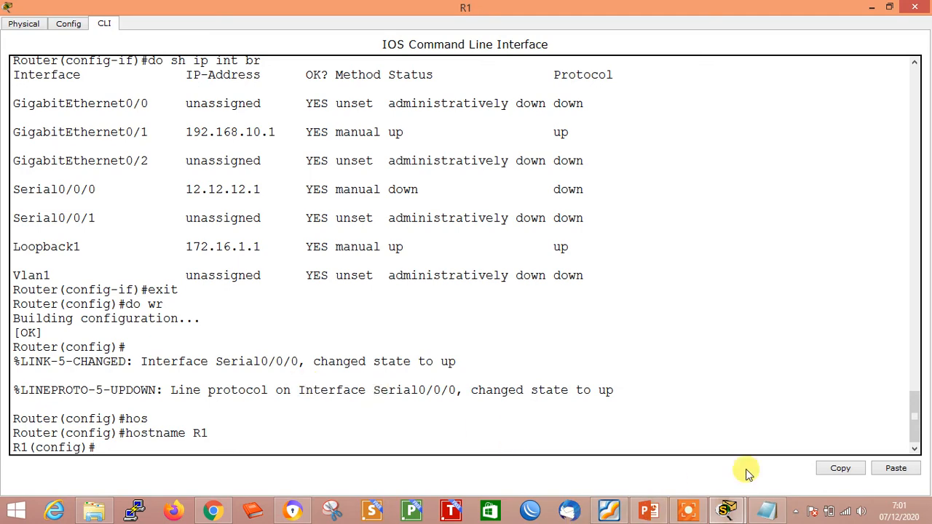
Switch to the Notepad plan and review R2's LAN and loopback addresses and R1's static route destination and next hop.
{"action": "left_click", "coordinate": [766, 510]}
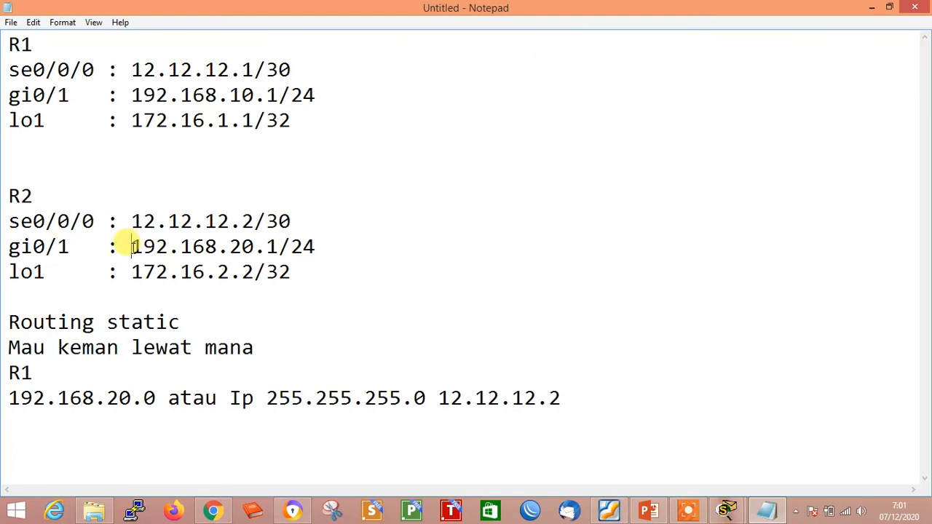
{"action": "left_click_drag", "start_coordinate": [131, 247], "coordinate": [320, 247]}
{"action": "left_click_drag", "start_coordinate": [131, 272], "coordinate": [291, 272]}
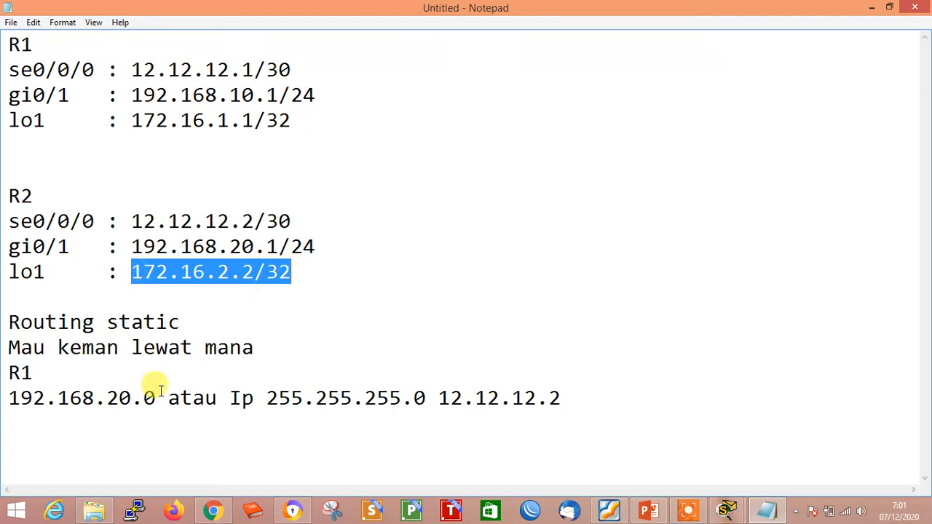
{"action": "left_click_drag", "start_coordinate": [10, 399], "coordinate": [157, 398]}
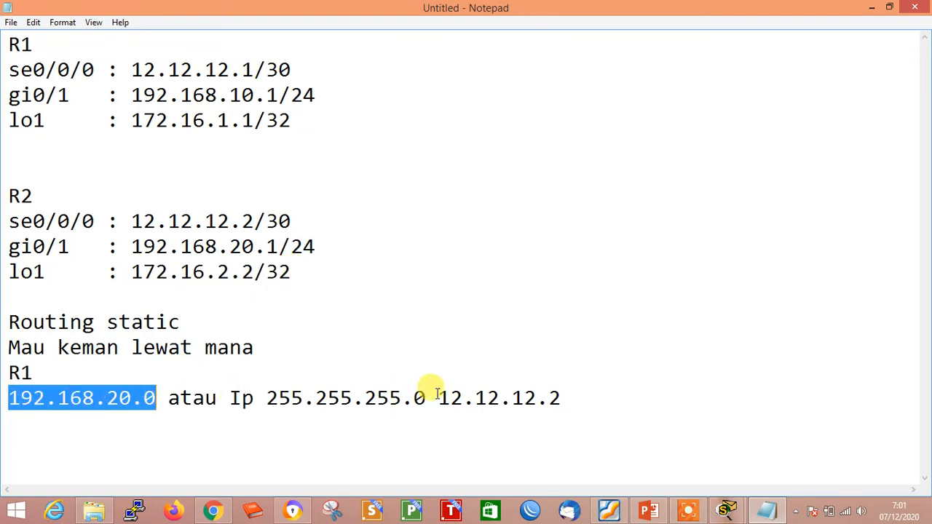
{"action": "left_click_drag", "start_coordinate": [445, 398], "coordinate": [620, 393]}
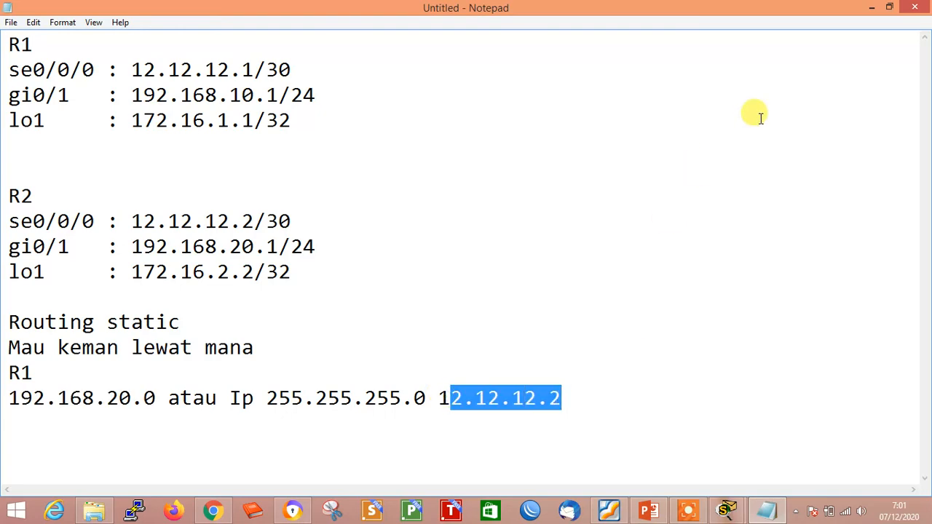
Return to R1's command line, display the brief IP interface summary, and review the GigabitEthernet0/1, Serial0/0/0 and Loopback1 addresses.
{"action": "left_click", "coordinate": [872, 8]}
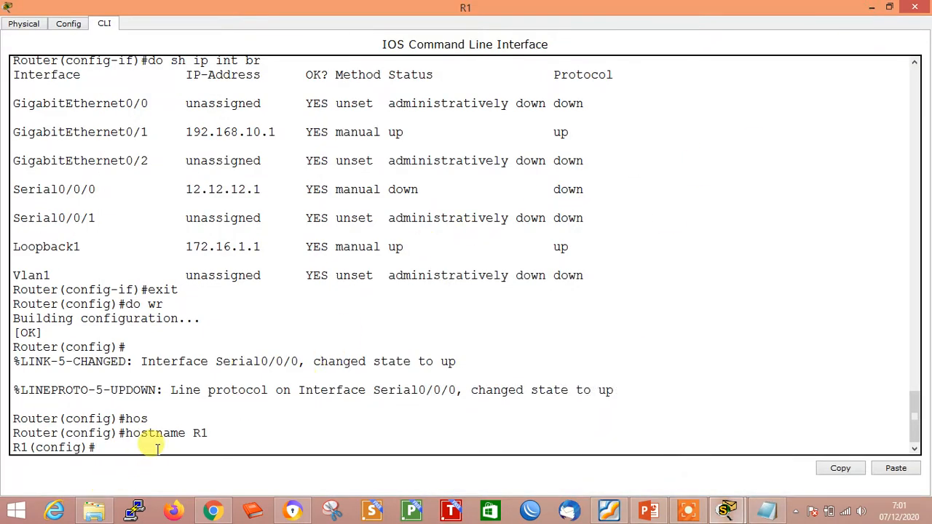
{"action": "scroll", "coordinate": [183, 198], "scroll_direction": "up", "scroll_amount": 2}
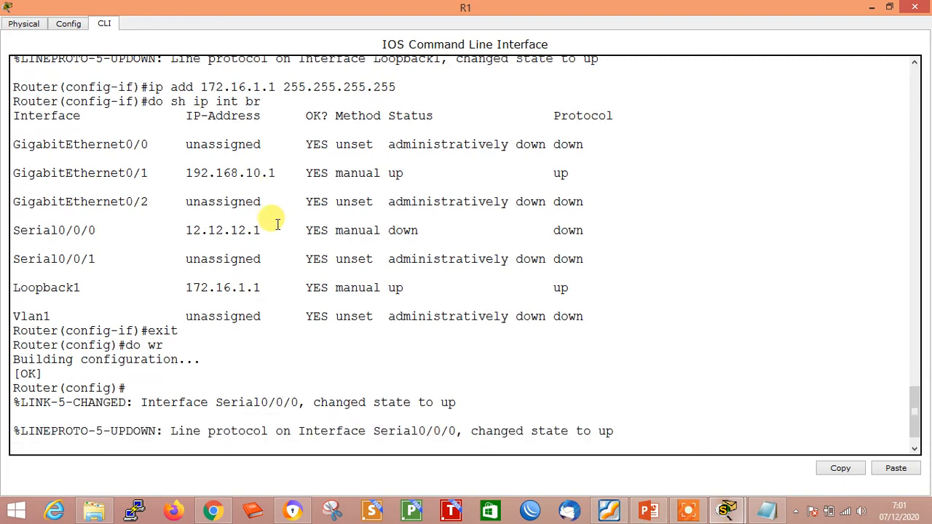
{"action": "type", "text": "hos"}
{"action": "key", "text": "Tab"}
{"action": "type", "text": "R1"}
{"action": "key", "text": "Return"}
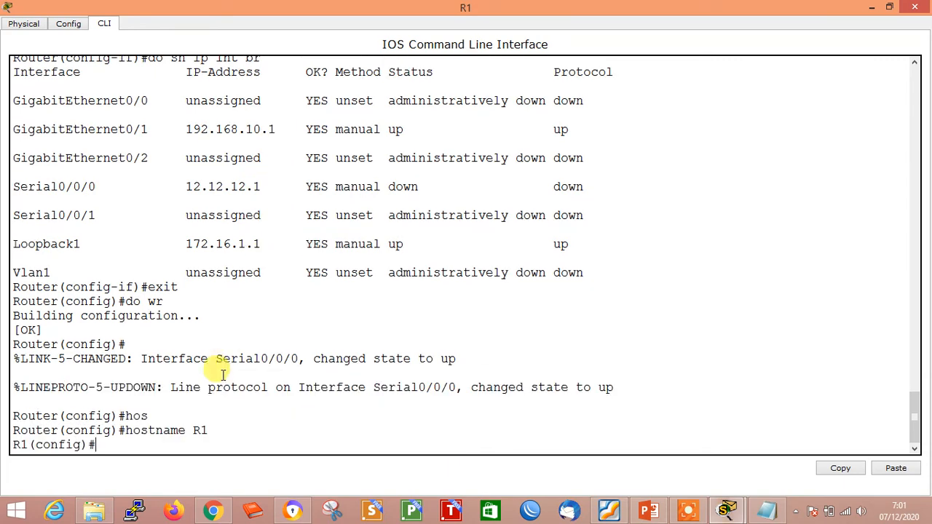
{"action": "type", "text": "do sh ip int br"}
{"action": "key", "text": "Return"}
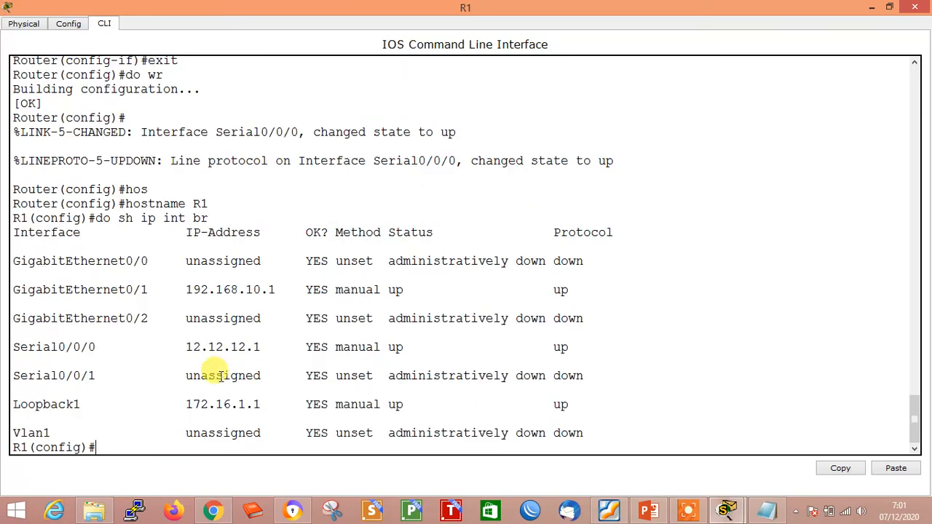
{"action": "left_click_drag", "start_coordinate": [281, 289], "coordinate": [186, 289]}
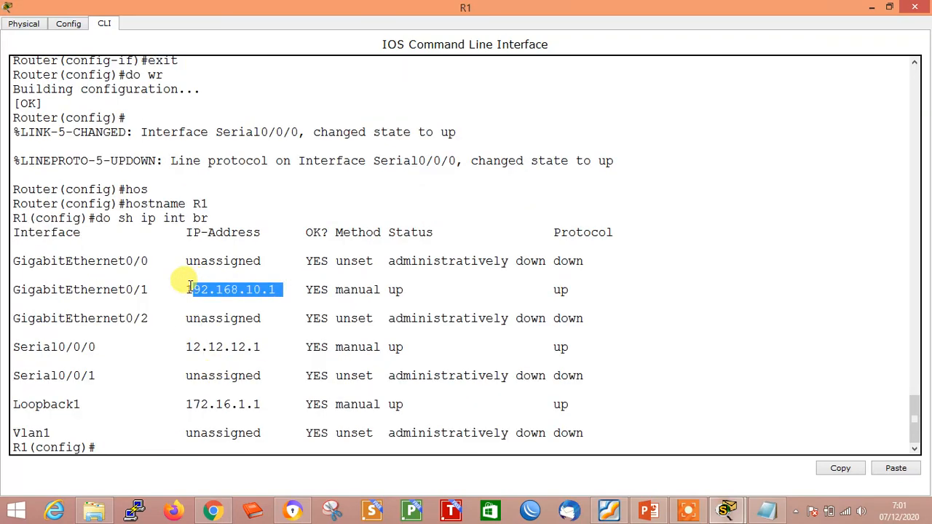
{"action": "left_click_drag", "start_coordinate": [264, 346], "coordinate": [155, 347]}
{"action": "left_click_drag", "start_coordinate": [264, 404], "coordinate": [153, 404]}
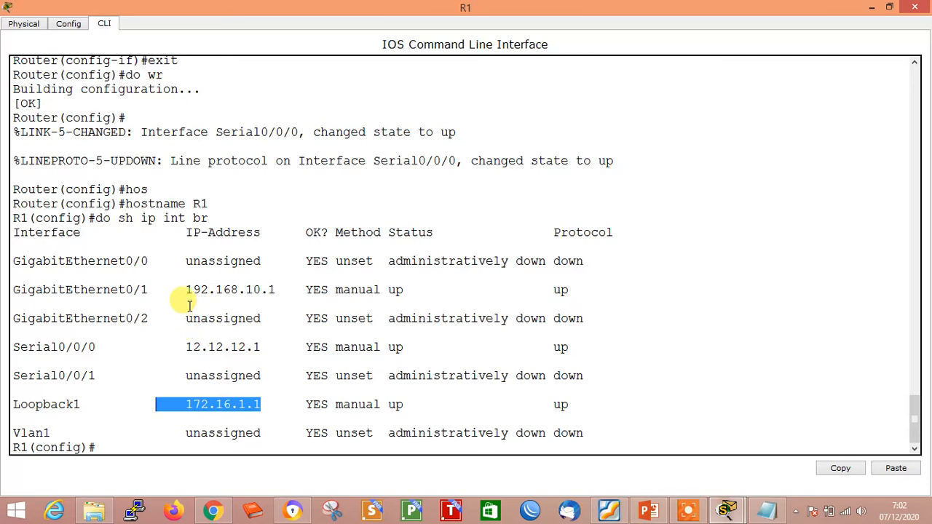
{"action": "left_click_drag", "start_coordinate": [187, 290], "coordinate": [295, 291]}
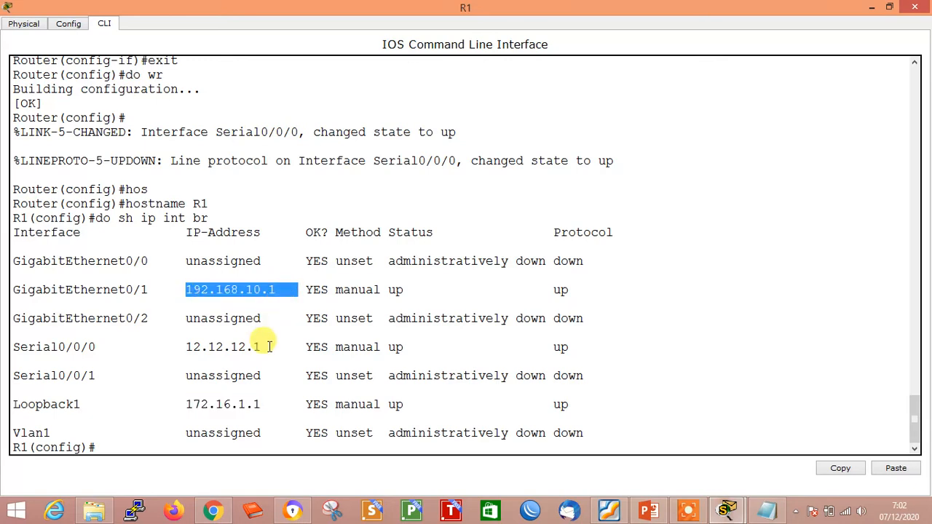
Add a static route on R1 to 192.168.20.0 with mask 255.255.255.0 through next hop 12.12.12.2.
{"action": "left_click", "coordinate": [114, 446]}
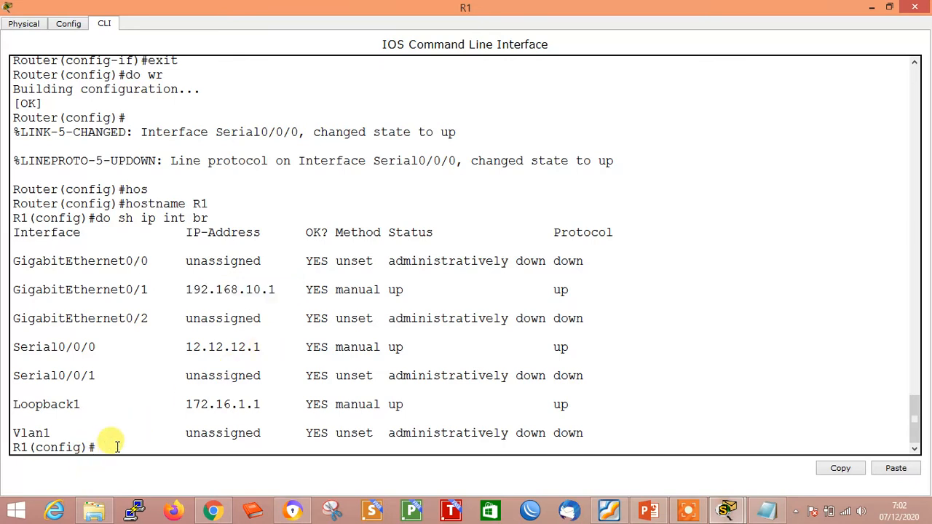
{"action": "type", "text": "ip route "}
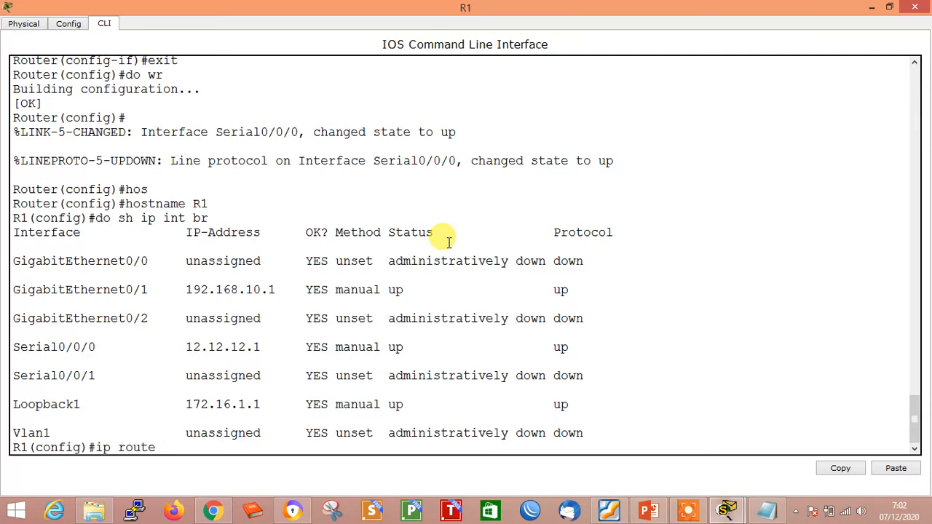
{"action": "type", "text": "192.168.20.0"}
{"action": "left_click_drag", "start_coordinate": [276, 289], "coordinate": [186, 290]}
{"action": "left_click", "coordinate": [264, 446]}
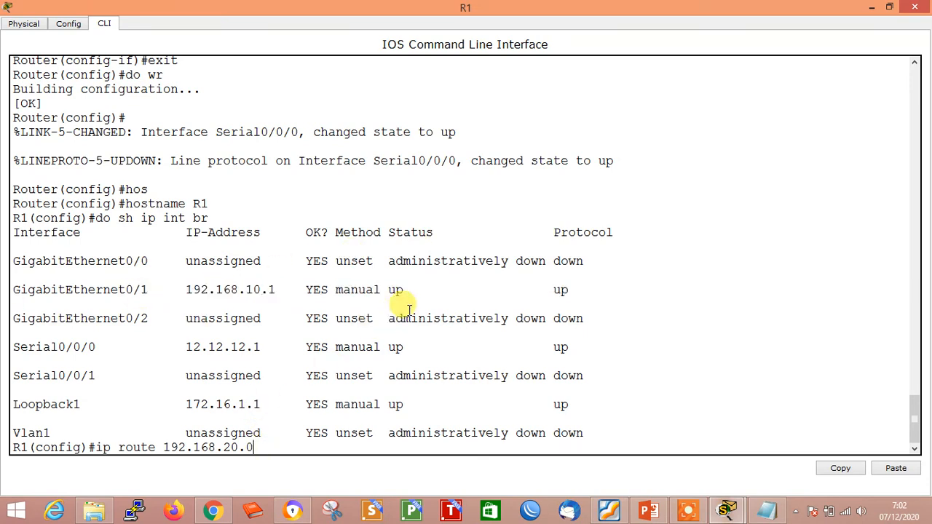
{"action": "type", "text": "2"}
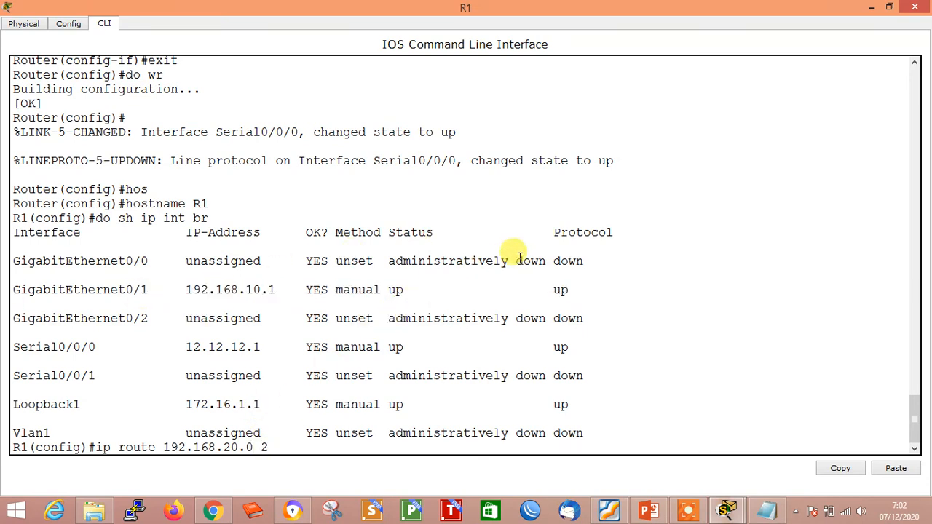
{"action": "type", "text": "55.255.255.0"}
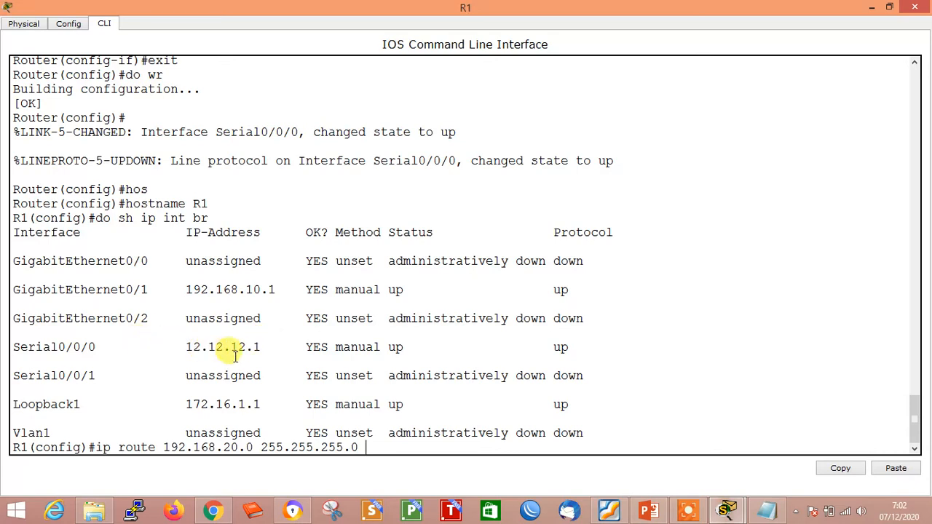
{"action": "type", "text": "12.12"}
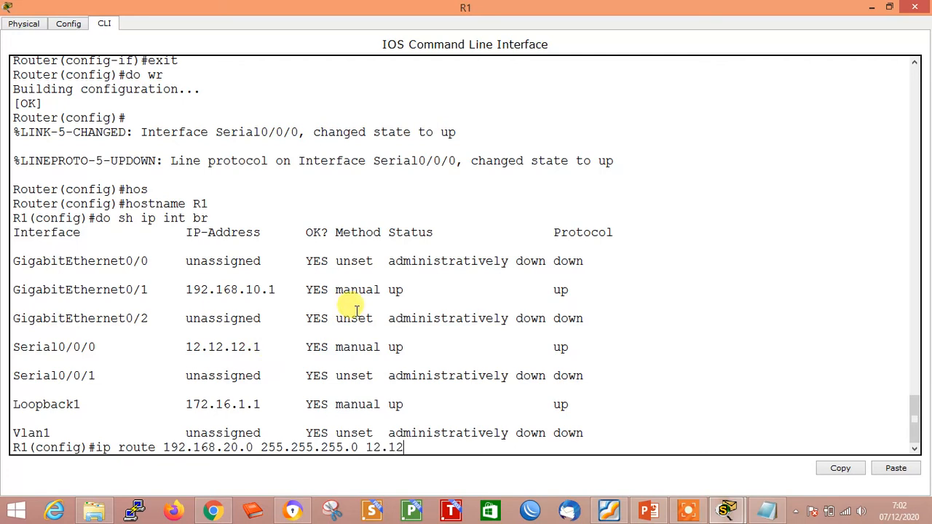
{"action": "type", "text": ".12.2."}
{"action": "key", "text": "Return"}
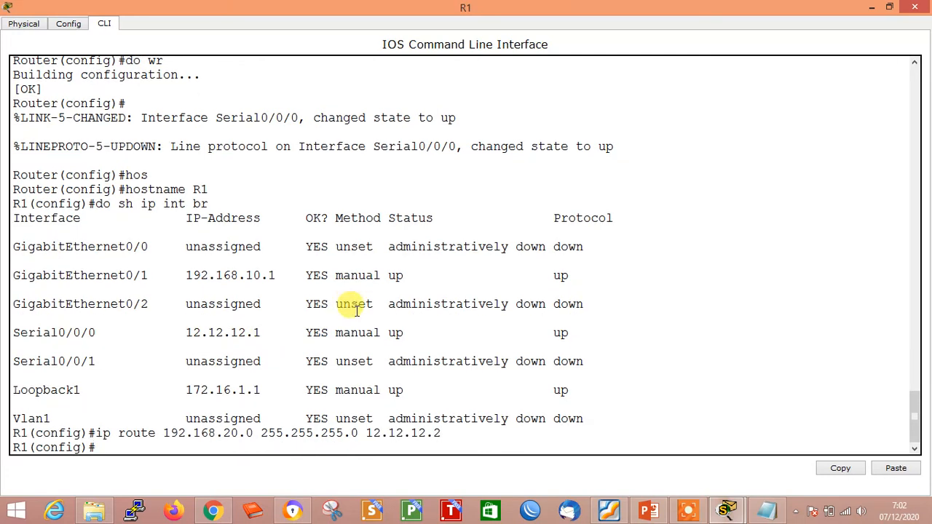
{"action": "left_click_drag", "start_coordinate": [163, 432], "coordinate": [454, 432]}
{"action": "left_click", "coordinate": [442, 437]}
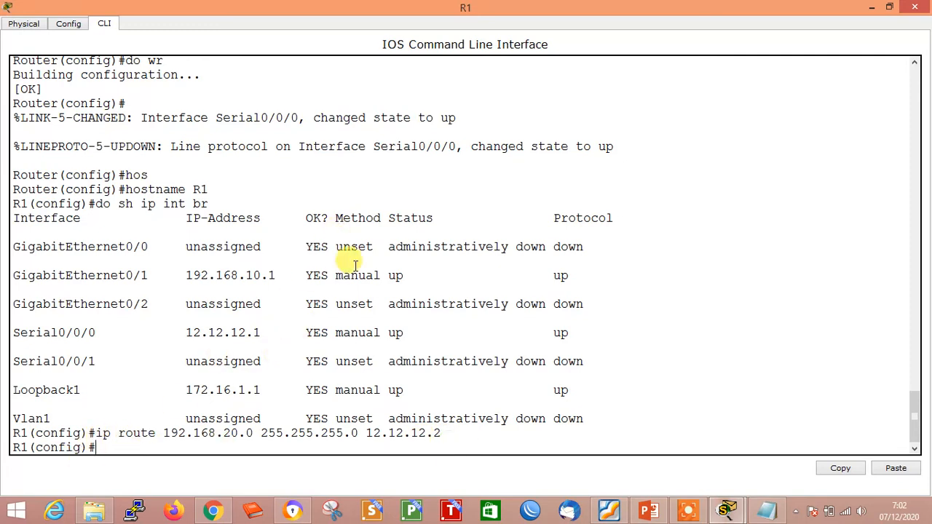
Add a static route on R1 to R2's loopback 172.16.2.2 with mask 255.255.255.255 through next hop 12.12.12.2.
{"action": "type", "text": "ip route"}
{"action": "key", "text": "BackSpace"}
{"action": "key", "text": "BackSpace"}
{"action": "type", "text": "route 172.16.1"}
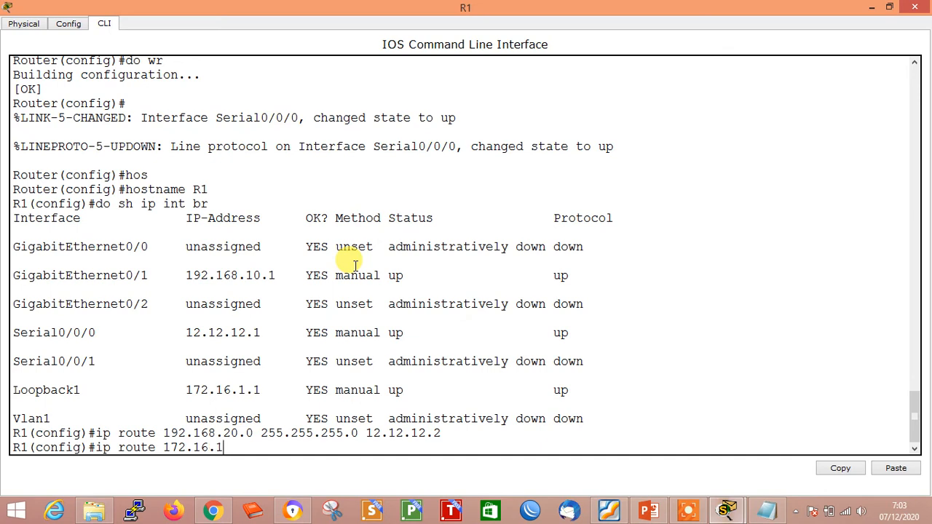
{"action": "key", "text": "BackSpace"}
{"action": "key", "text": "BackSpace"}
{"action": "type", "text": ".2"}
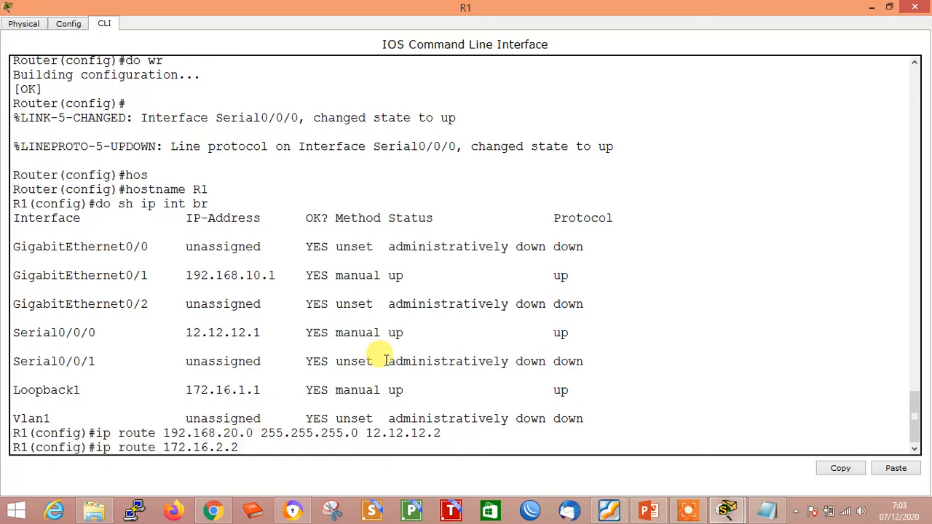
{"action": "type", "text": "255.255.255.255"}
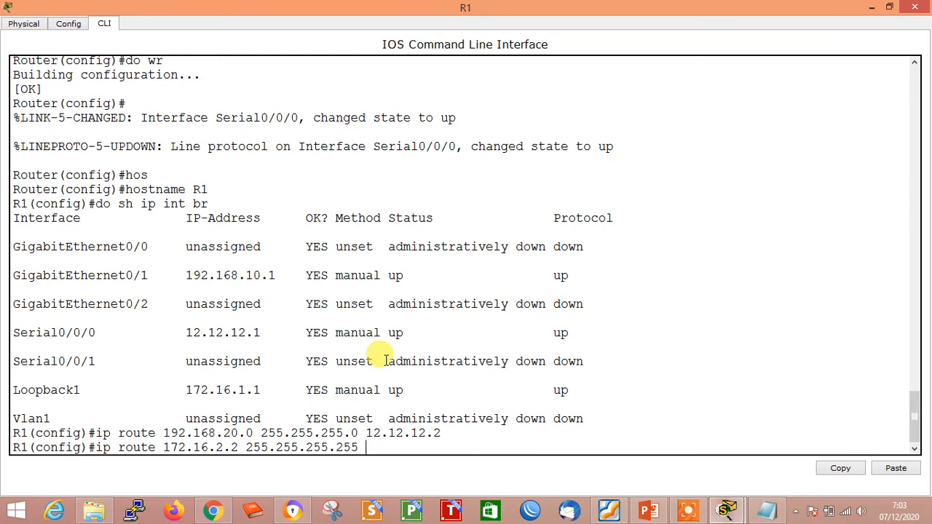
{"action": "type", "text": " 12.12.12.2"}
{"action": "key", "text": "Return"}
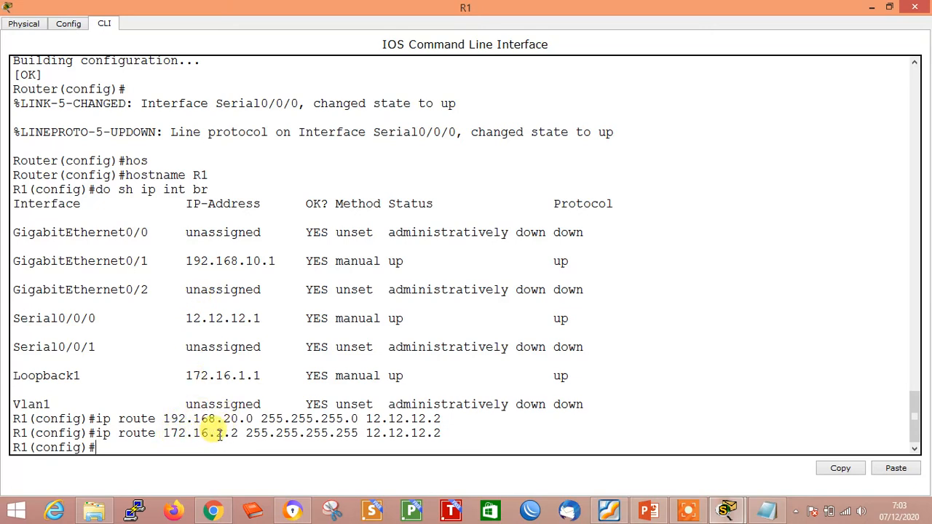
Display R1's routing table with do sh ip route and examine the static entries, their code, destinations and next hop.
{"action": "type", "text": "do sh"}
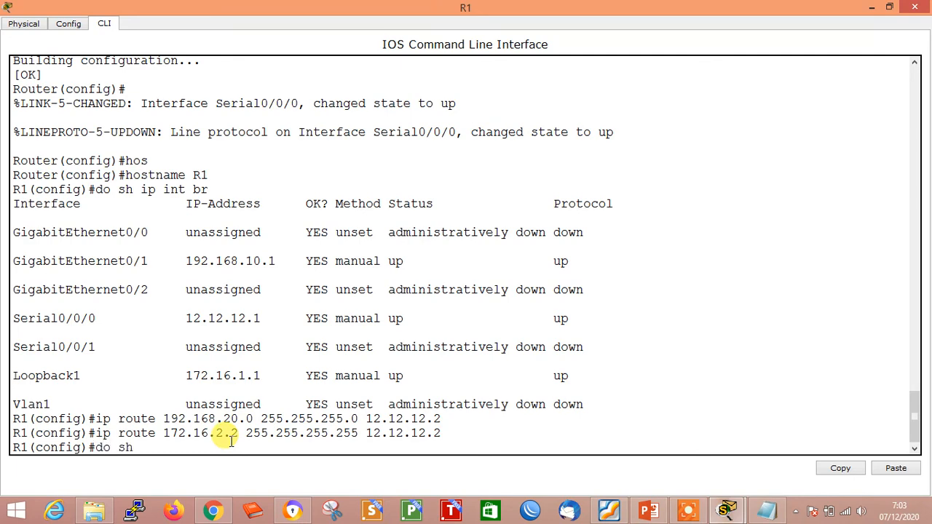
{"action": "type", "text": " ip route"}
{"action": "key", "text": "Return"}
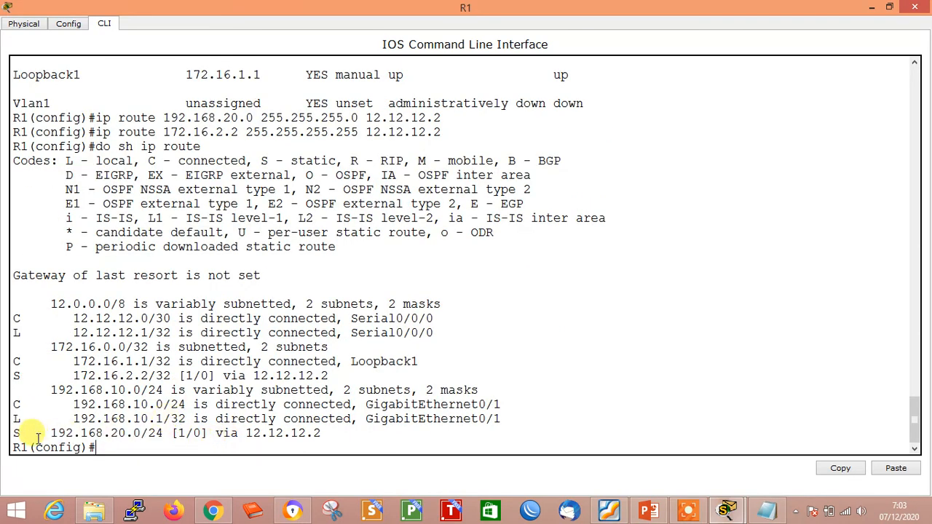
{"action": "double_click", "coordinate": [16, 434]}
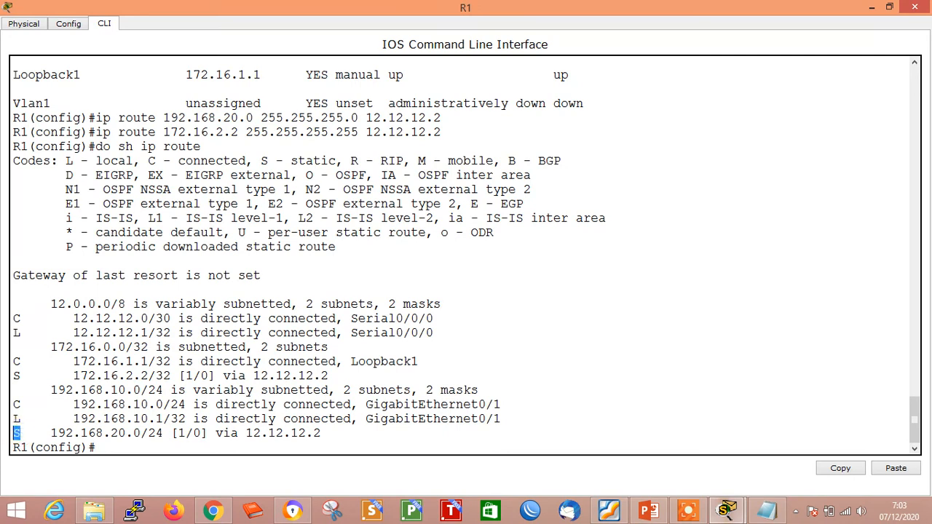
{"action": "double_click", "coordinate": [16, 375]}
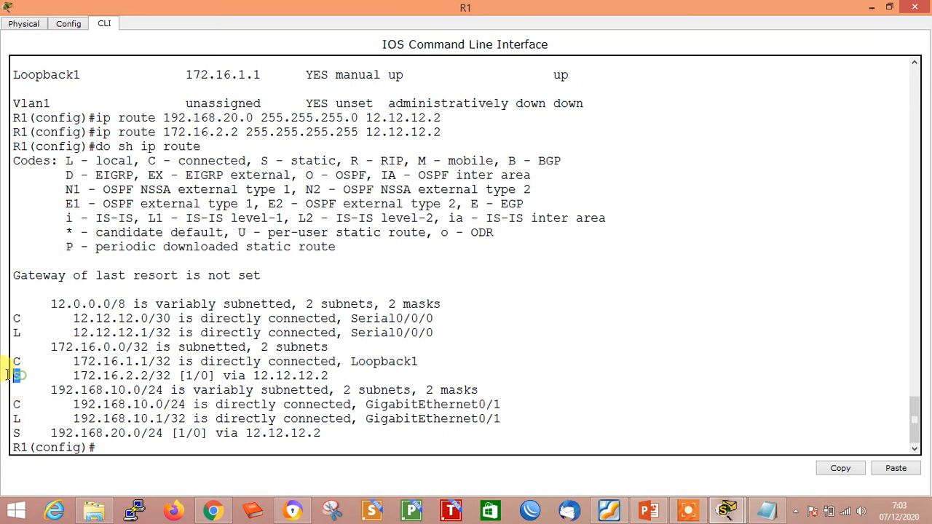
{"action": "left_click", "coordinate": [16, 433]}
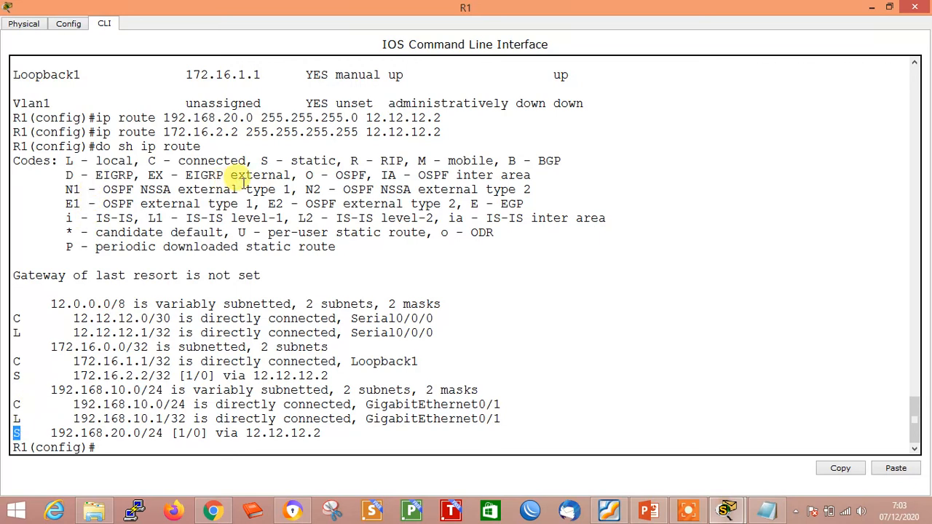
{"action": "left_click_drag", "start_coordinate": [289, 160], "coordinate": [341, 165]}
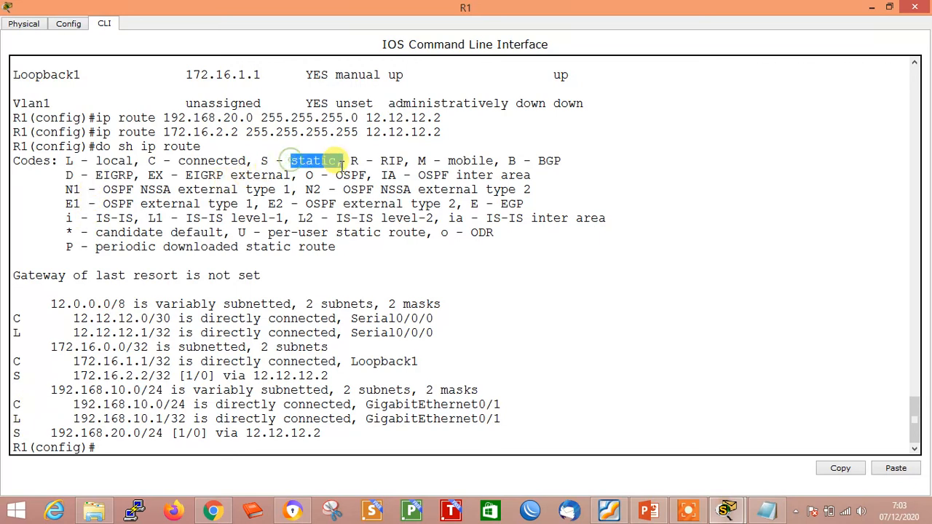
{"action": "double_click", "coordinate": [16, 433]}
{"action": "left_click_drag", "start_coordinate": [55, 433], "coordinate": [173, 434]}
{"action": "left_click", "coordinate": [302, 433]}
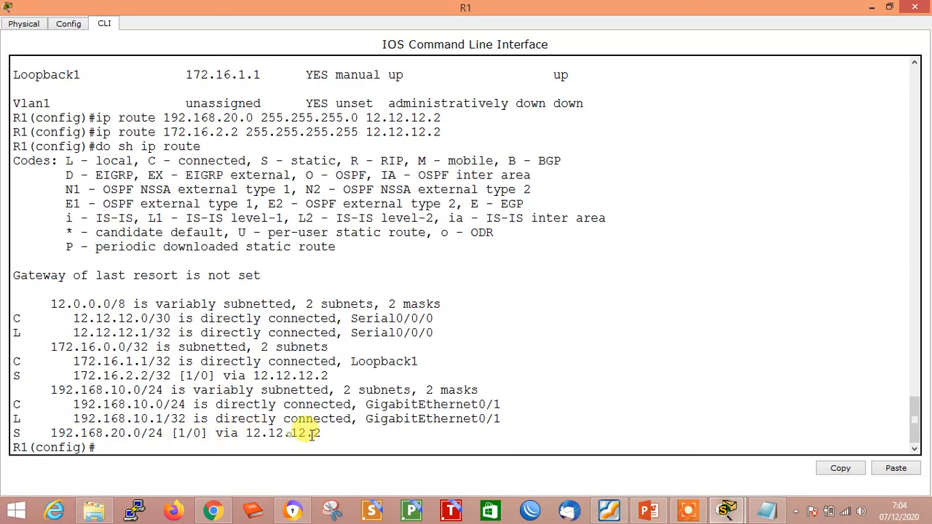
{"action": "left_click_drag", "start_coordinate": [59, 373], "coordinate": [173, 376]}
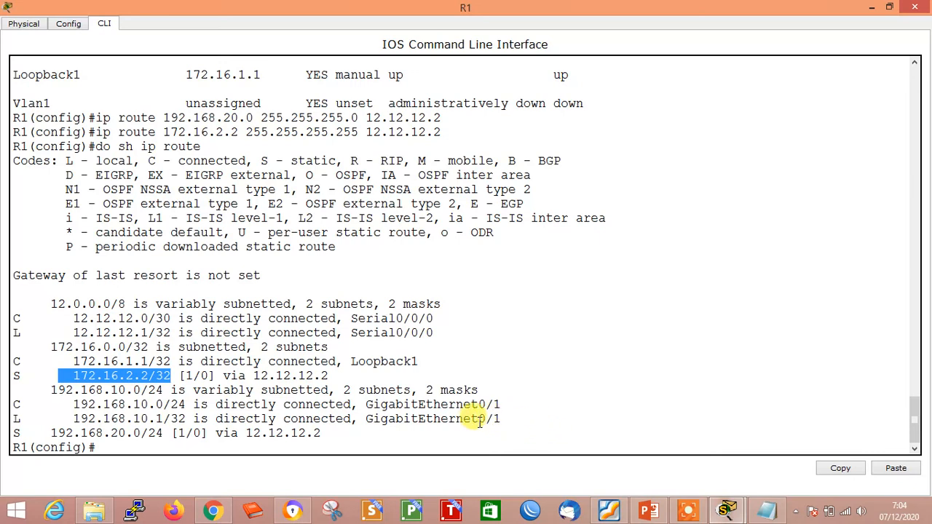
Save R1's running configuration with do wr and close its window.
{"action": "left_click", "coordinate": [102, 448]}
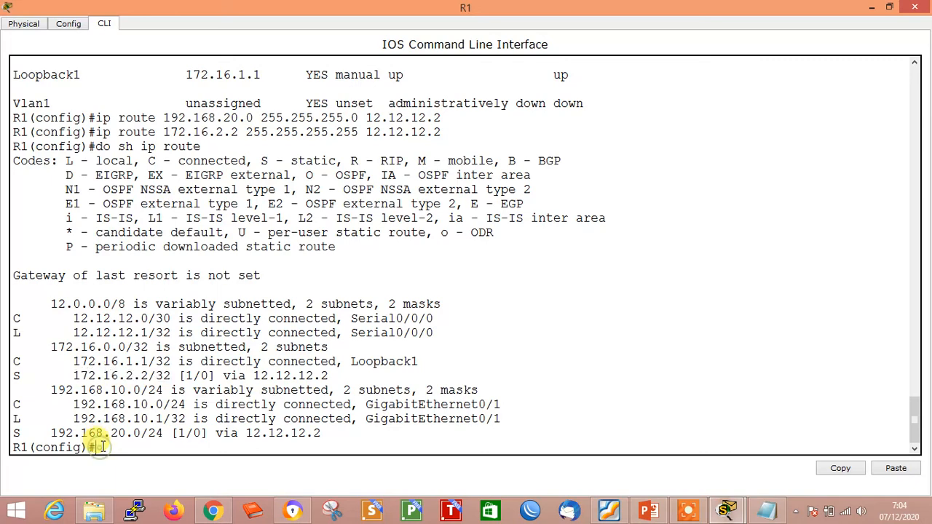
{"action": "type", "text": "do wr"}
{"action": "key", "text": "Return"}
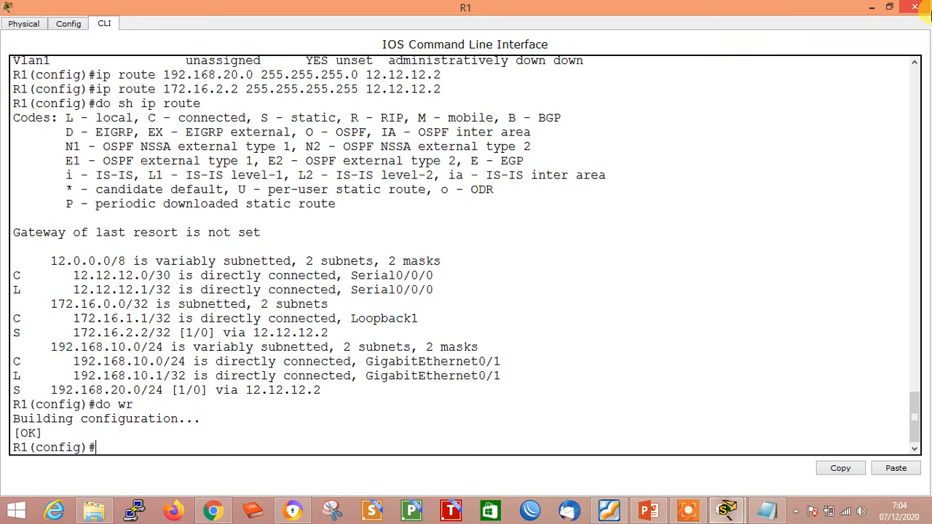
{"action": "left_click", "coordinate": [924, 9]}
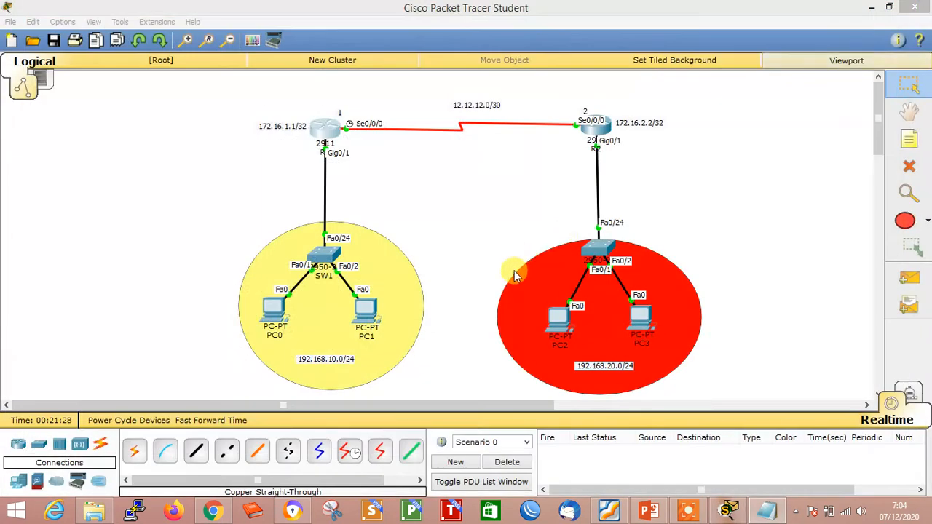
Add a static route on R2 to 192.168.10.0 with mask 255.255.255.0 through next hop 12.12.12.1.
{"action": "left_click", "coordinate": [606, 138]}
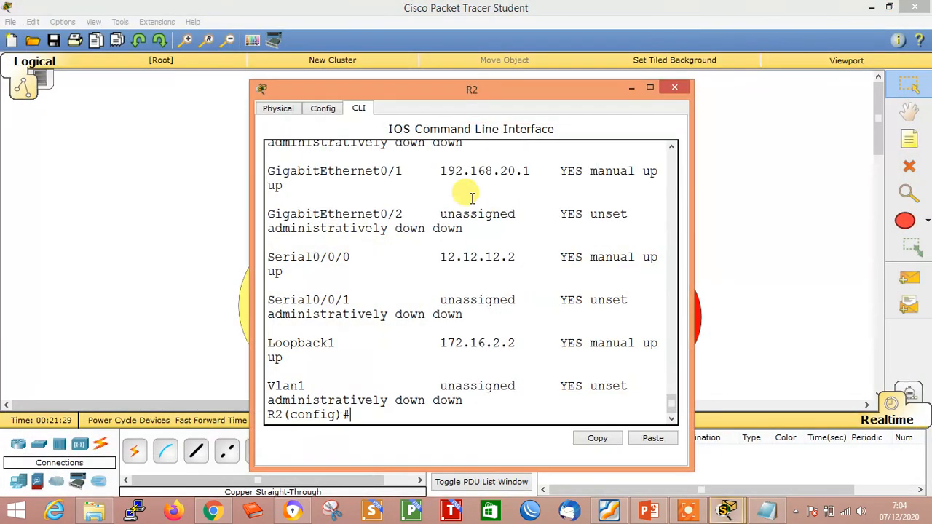
{"action": "left_click", "coordinate": [652, 93]}
{"action": "type", "text": "i"}
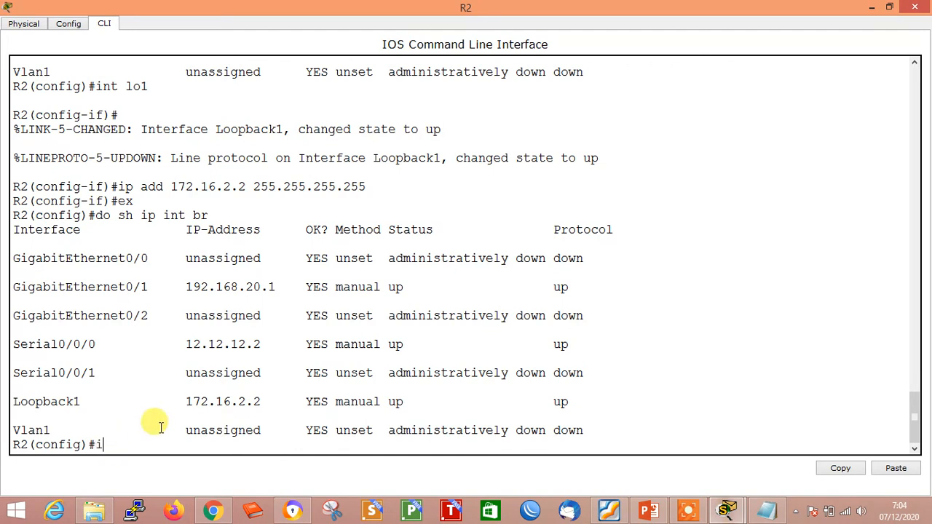
{"action": "type", "text": "p route"}
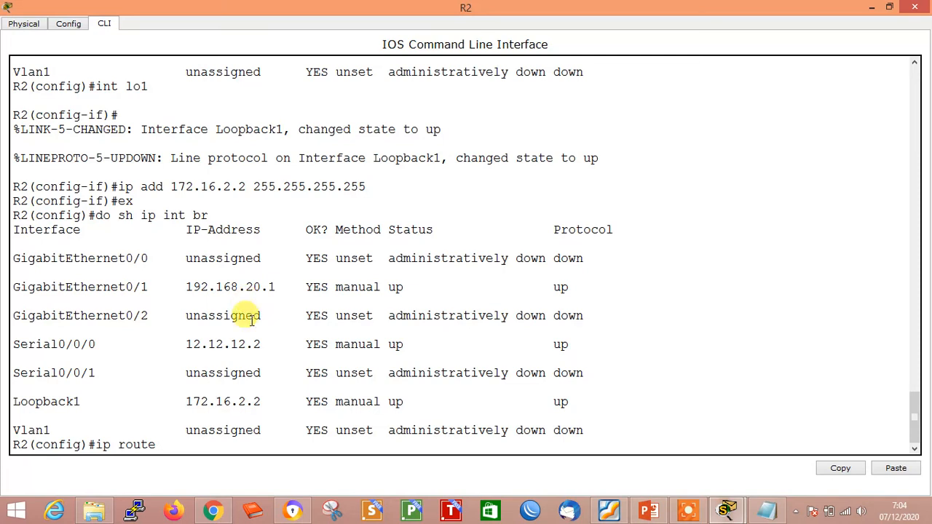
{"action": "type", "text": "192.1"}
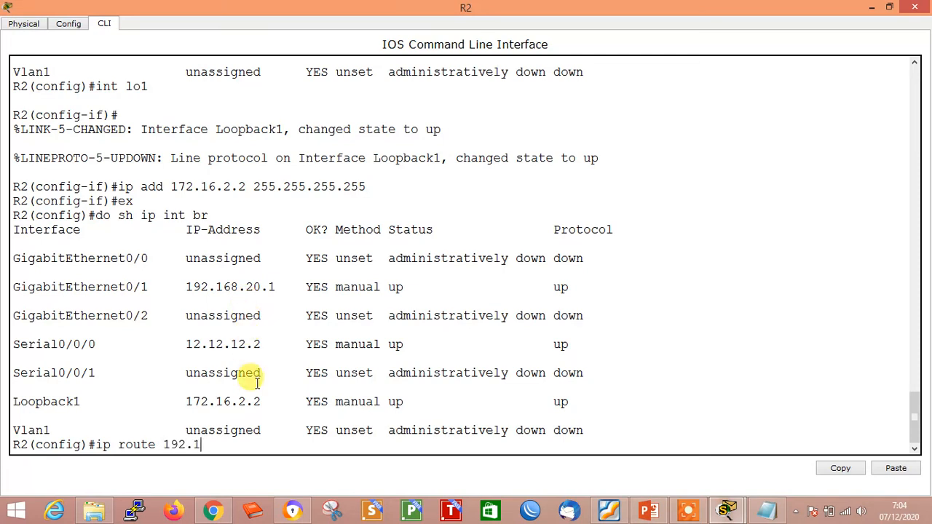
{"action": "type", "text": "68.10.0 255.25"}
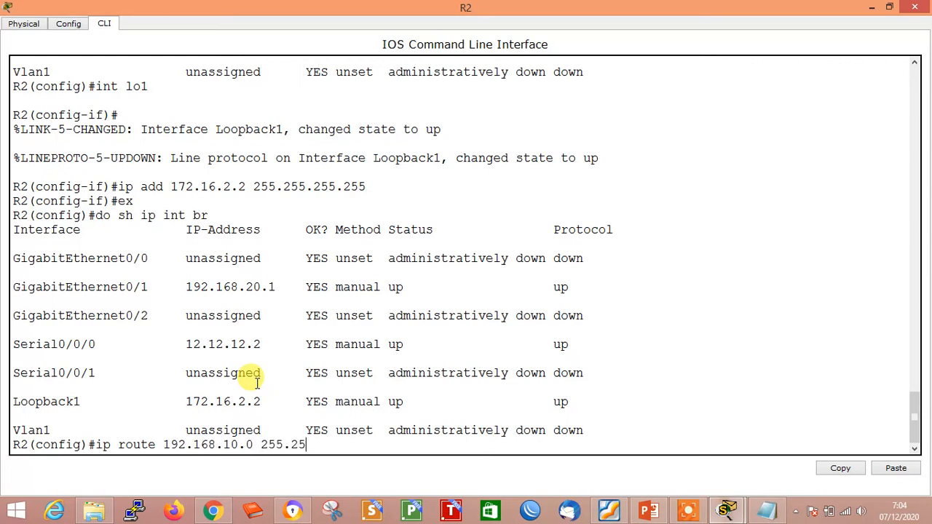
{"action": "type", "text": "5.255.0 12.12.12.1"}
{"action": "key", "text": "Return"}
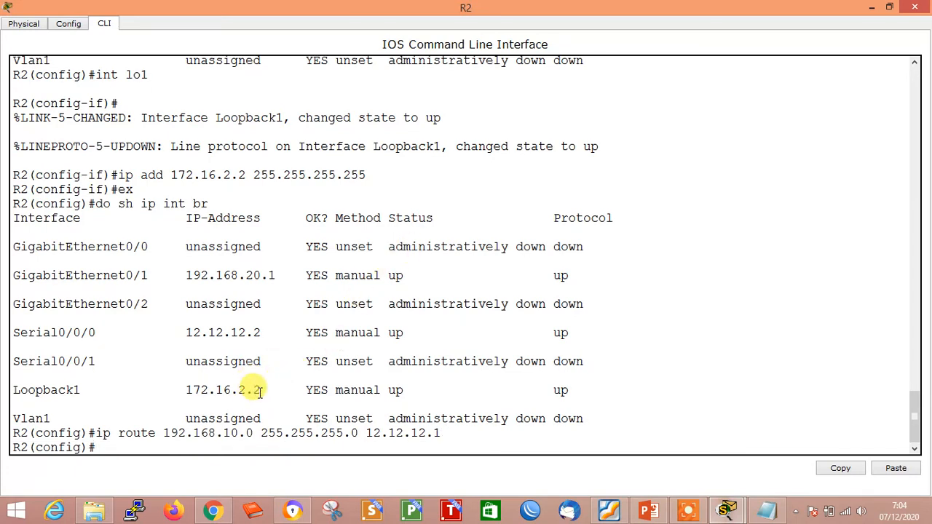
Add a static route on R2 to R1's loopback 172.16.1.1 with mask 255.255.255.255 through next hop 12.12.12.1.
{"action": "left_click_drag", "start_coordinate": [262, 390], "coordinate": [149, 391]}
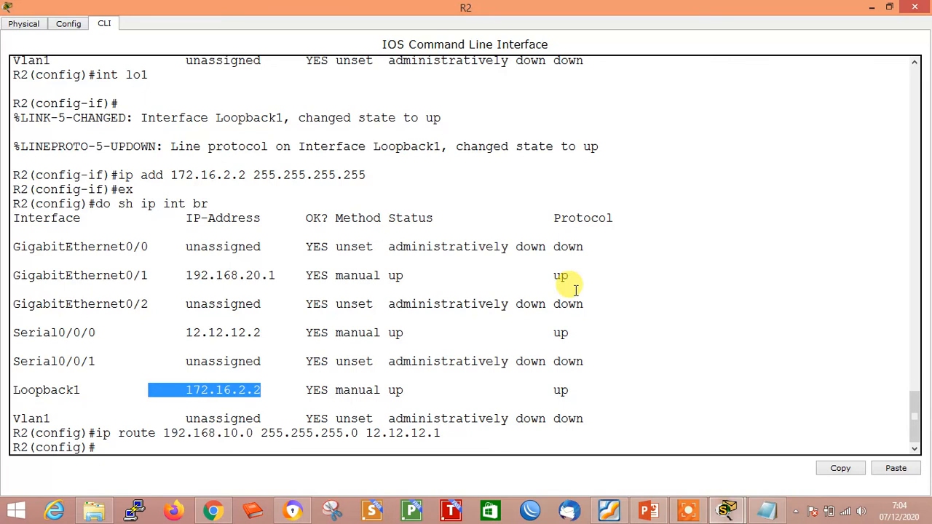
{"action": "key", "text": "Up"}
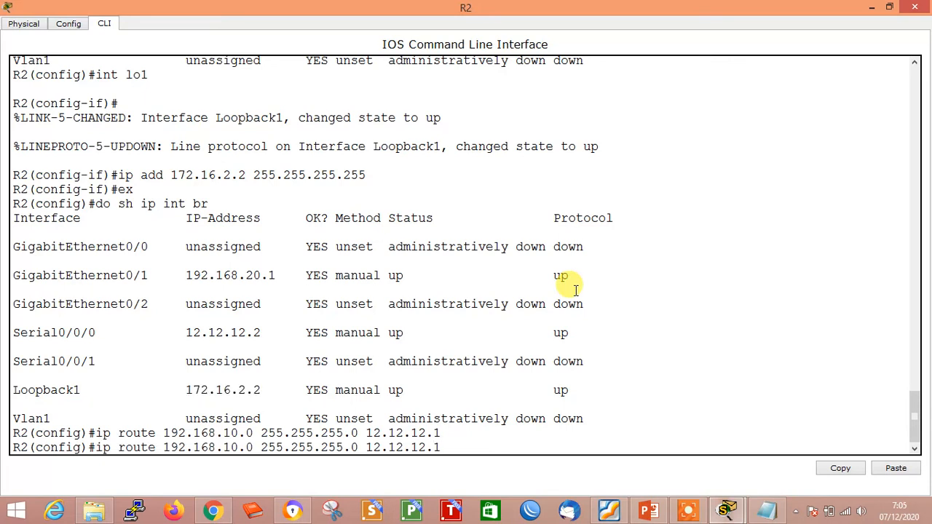
{"action": "key", "text": "BackSpace"}
{"action": "type", "text": "255"}
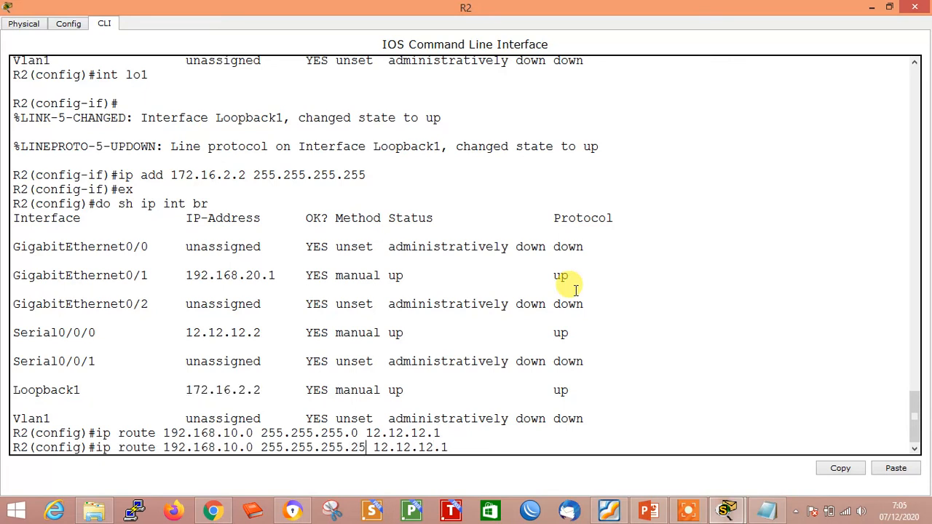
{"action": "key", "text": "Left"}
{"action": "key", "text": "Left"}
{"action": "key", "text": "Left"}
{"action": "key", "text": "Left"}
{"action": "key", "text": "Left"}
{"action": "key", "text": "Left"}
{"action": "key", "text": "Left"}
{"action": "key", "text": "Left"}
{"action": "key", "text": "Left"}
{"action": "key", "text": "Left"}
{"action": "key", "text": "Left"}
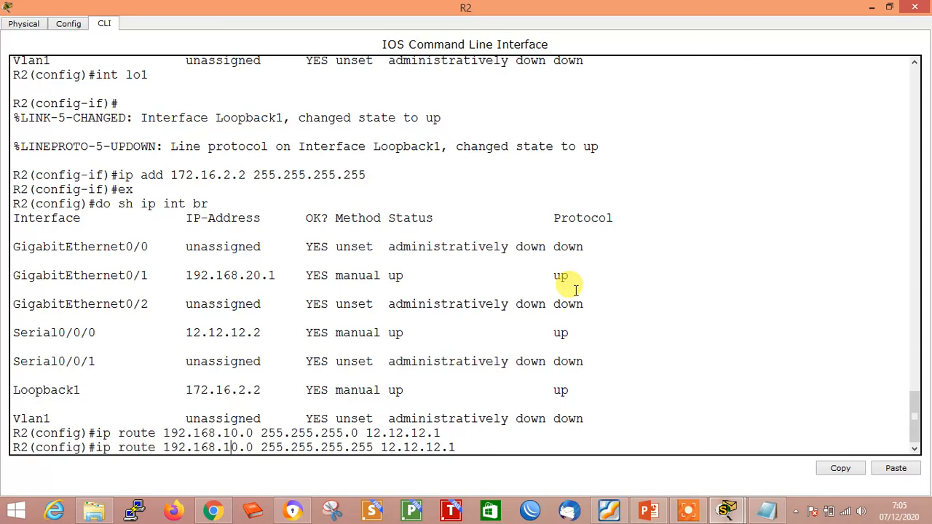
{"action": "key", "text": "BackSpace"}
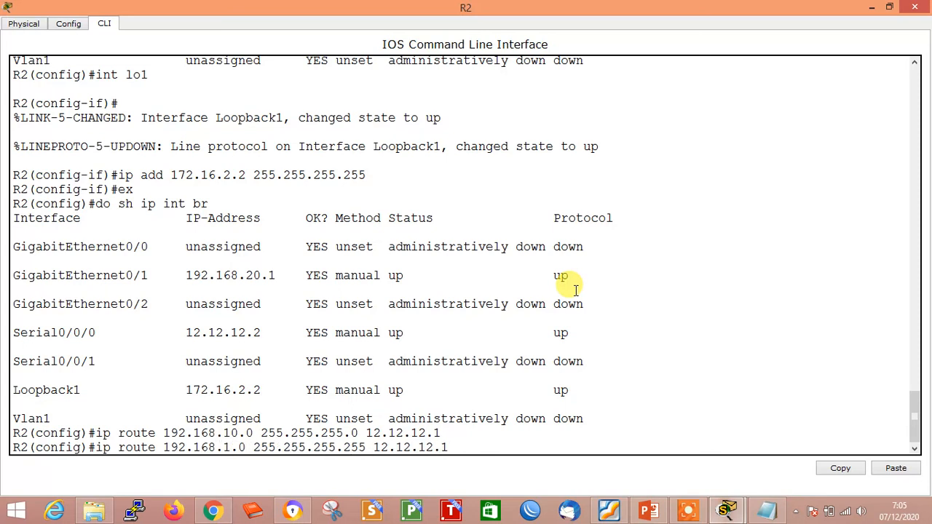
{"action": "key", "text": "BackSpace"}
{"action": "type", "text": "1"}
{"action": "key", "text": "BackSpace"}
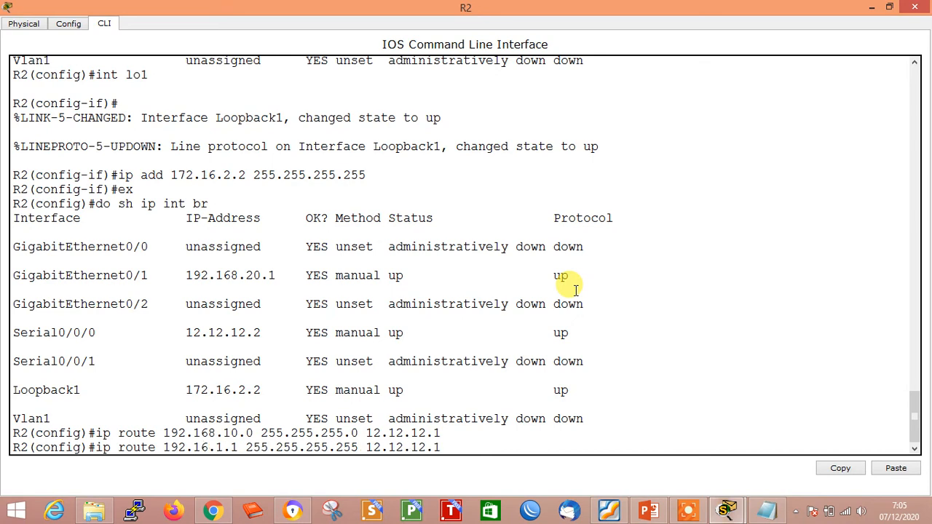
{"action": "key", "text": "Left"}
{"action": "key", "text": "Left"}
{"action": "key", "text": "Left"}
{"action": "key", "text": "Left"}
{"action": "key", "text": "BackSpace"}
{"action": "type", "text": "7"}
{"action": "key", "text": "Return"}
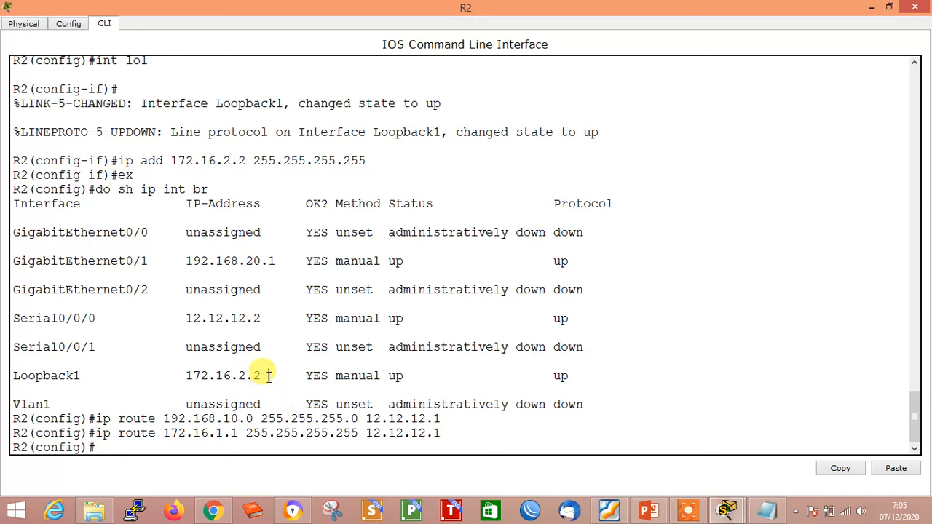
Display R2's routing table with do sh ip route and examine the static entries, their destinations and next hop.
{"action": "left_click_drag", "start_coordinate": [268, 376], "coordinate": [169, 380]}
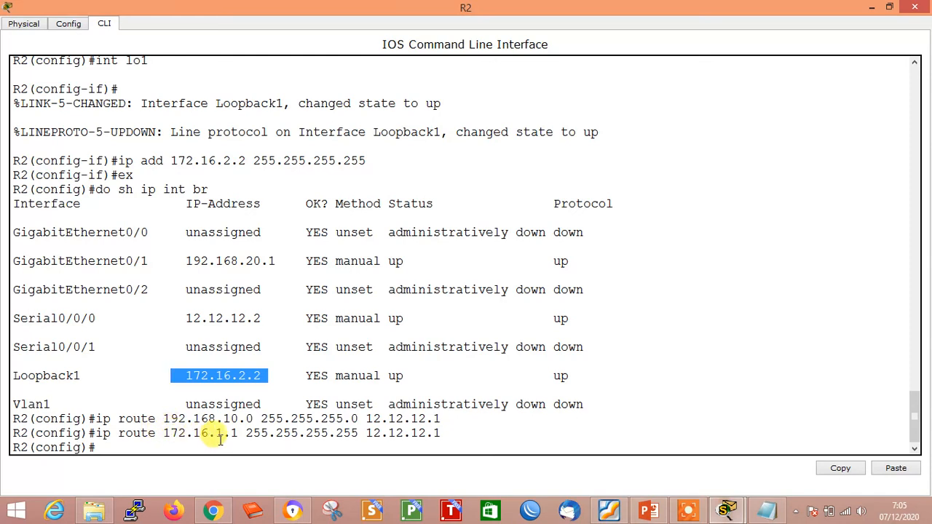
{"action": "left_click", "coordinate": [150, 452]}
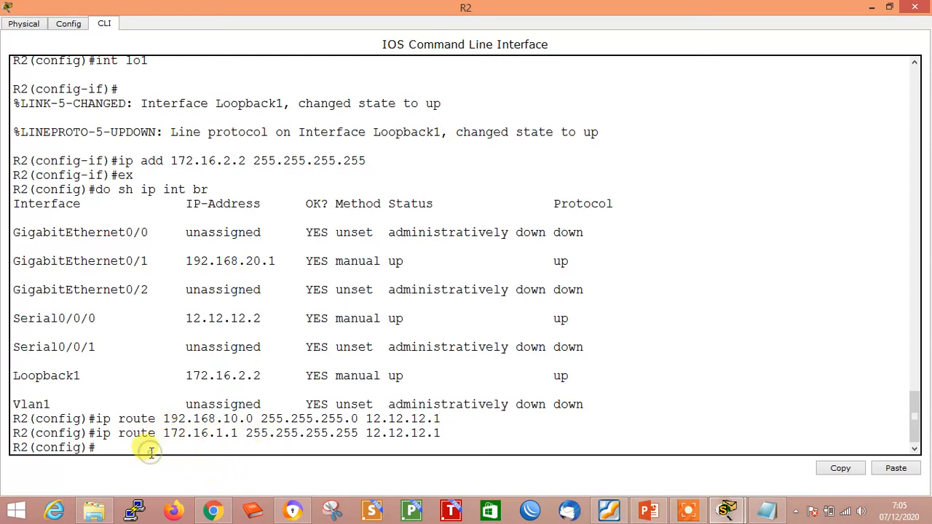
{"action": "type", "text": "do sh ip route"}
{"action": "key", "text": "Return"}
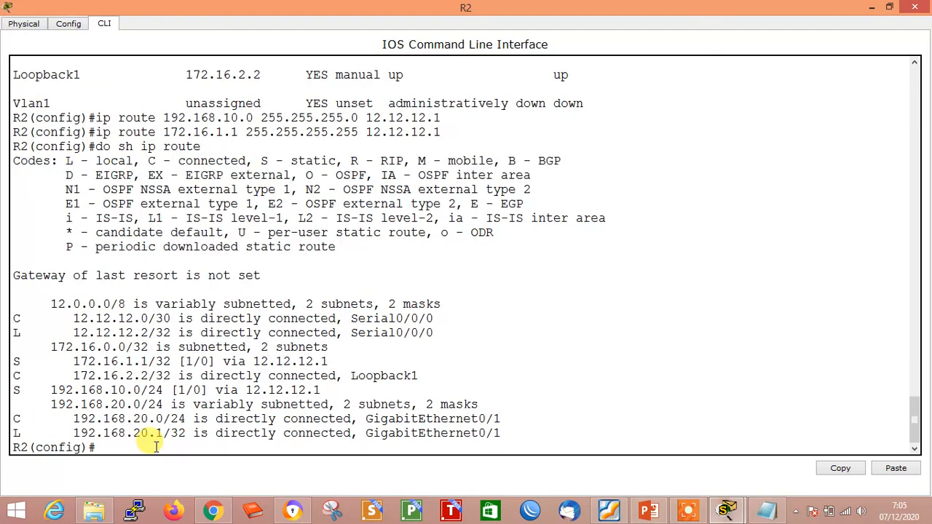
{"action": "left_click_drag", "start_coordinate": [12, 361], "coordinate": [178, 361]}
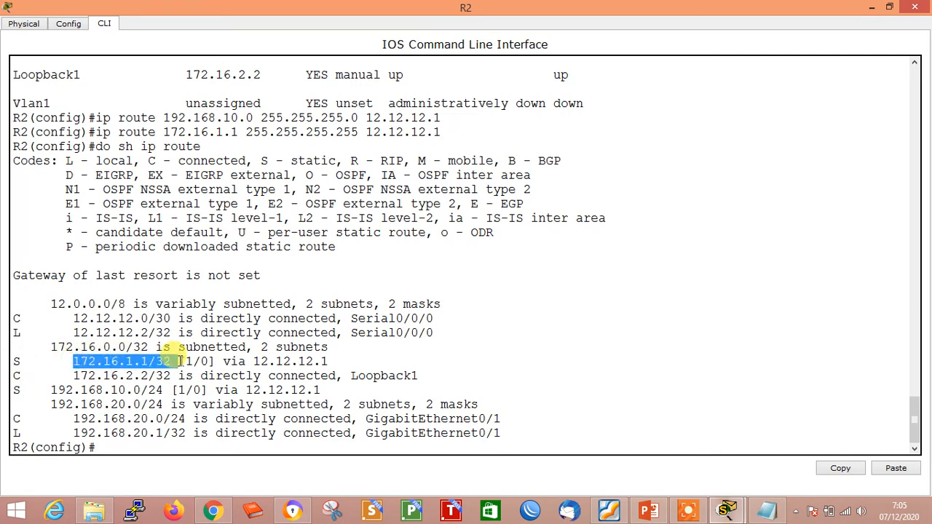
{"action": "left_click_drag", "start_coordinate": [247, 361], "coordinate": [324, 361]}
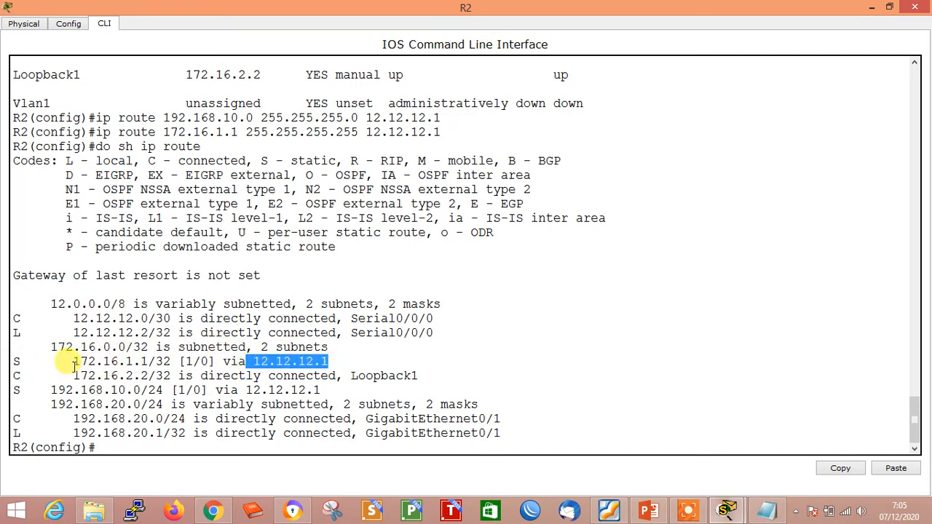
{"action": "left_click_drag", "start_coordinate": [73, 362], "coordinate": [180, 362]}
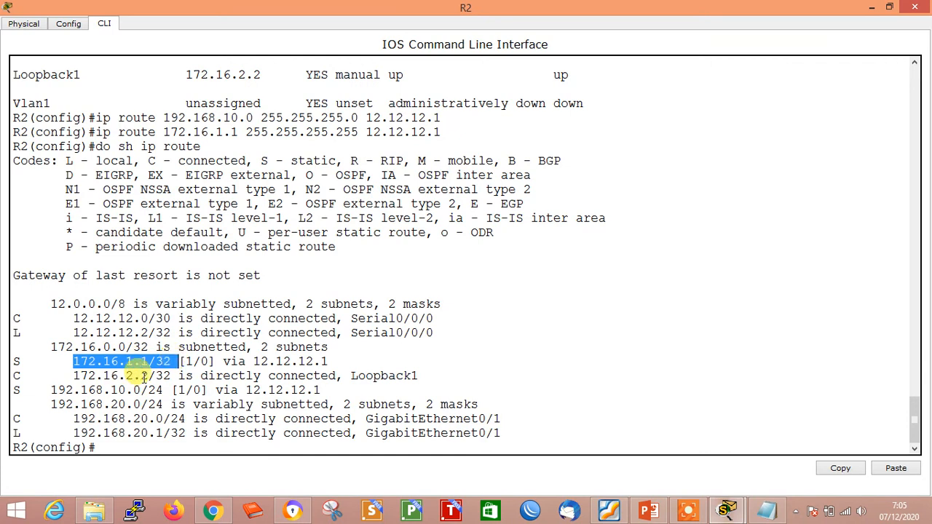
{"action": "left_click_drag", "start_coordinate": [45, 390], "coordinate": [166, 391]}
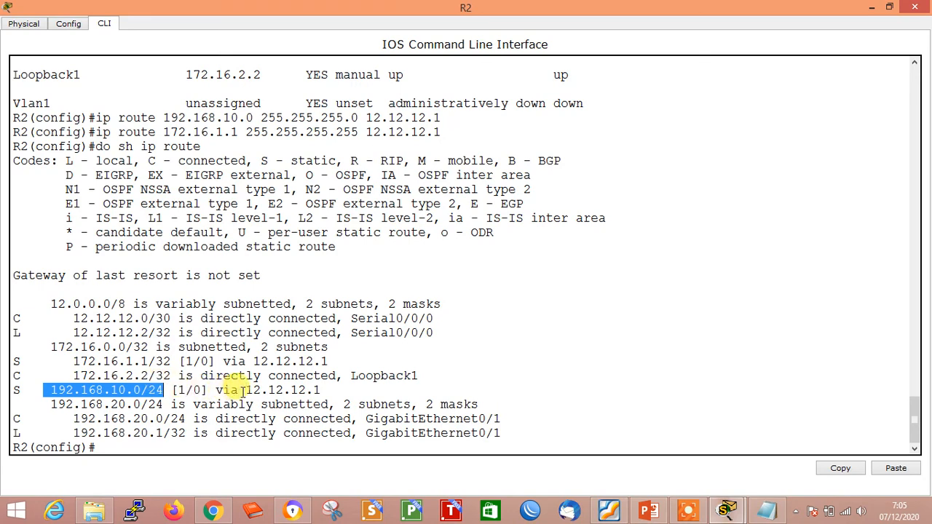
{"action": "left_click", "coordinate": [113, 449]}
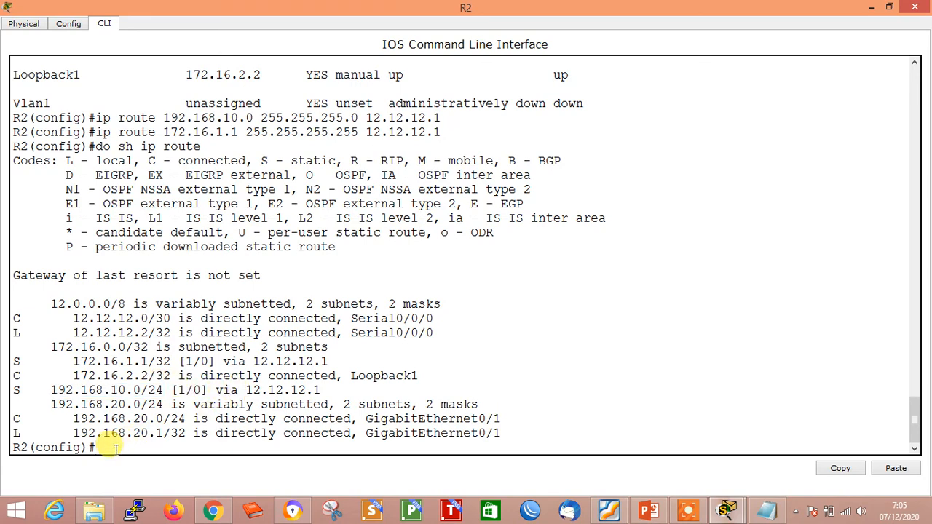
Save R2's running configuration with do wr and close its window.
{"action": "type", "text": "do wr"}
{"action": "key", "text": "Return"}
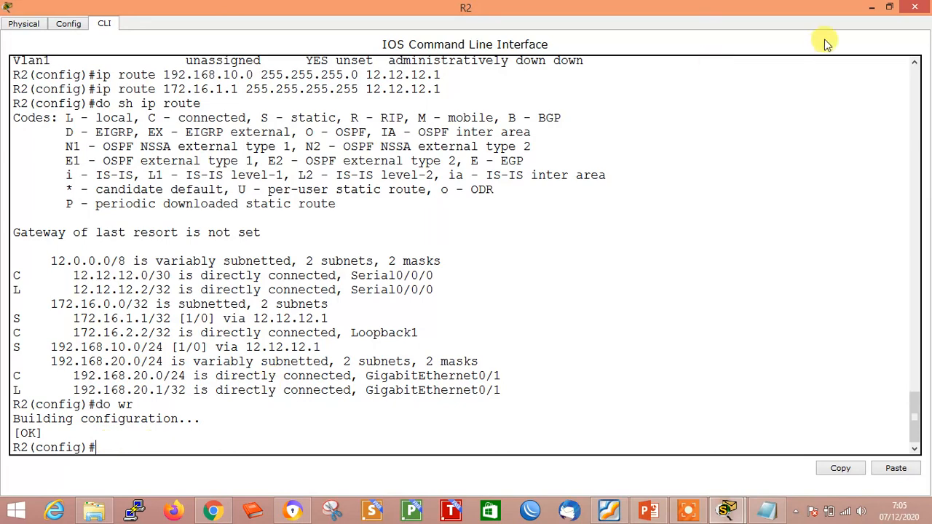
{"action": "left_click", "coordinate": [915, 7]}
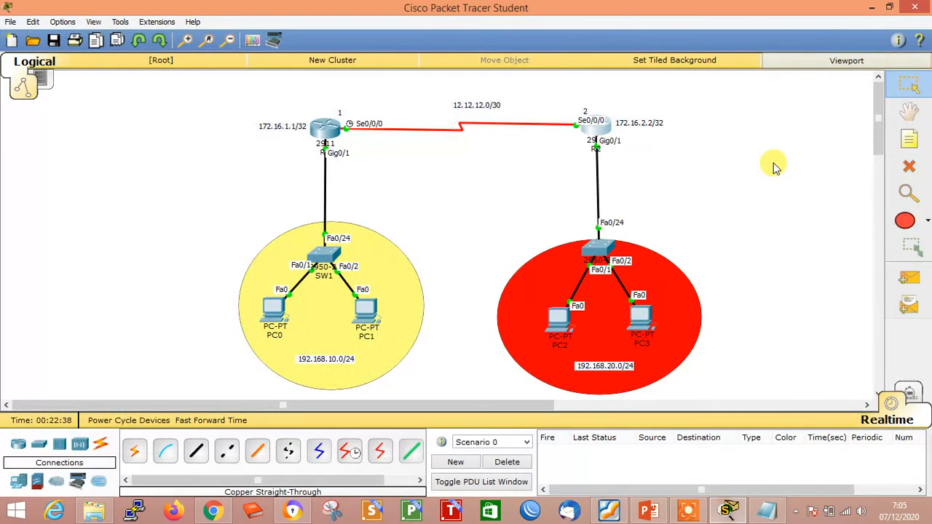
Try to ping 192.168.1.2 from PC2's command prompt, repeat the ping once and interrupt it.
{"action": "left_click", "coordinate": [560, 319]}
{"action": "left_click", "coordinate": [584, 175]}
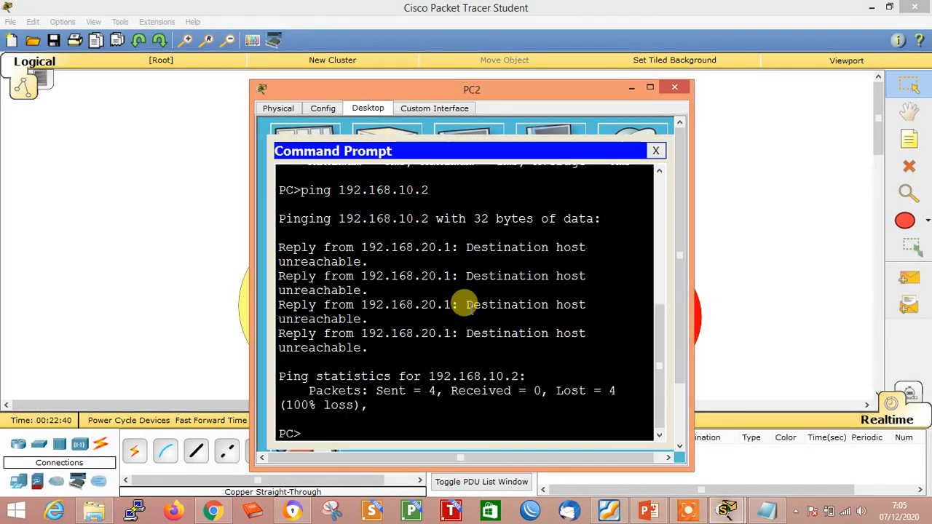
{"action": "left_click", "coordinate": [651, 88]}
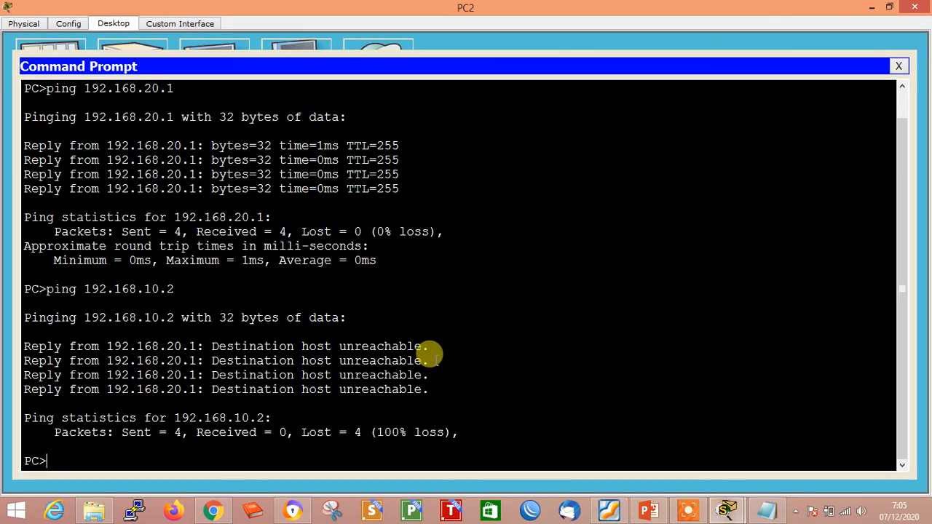
{"action": "type", "text": "ping 192.168.1."}
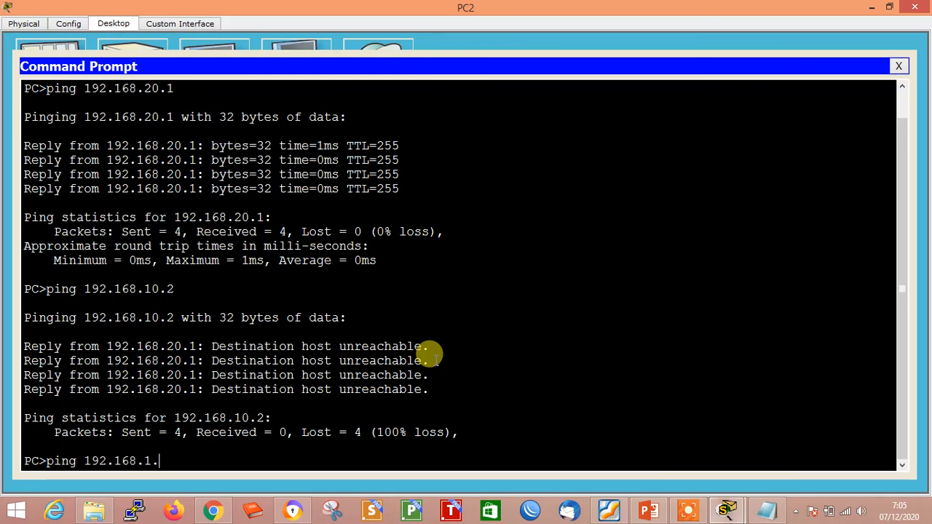
{"action": "type", "text": "2"}
{"action": "key", "text": "Return"}
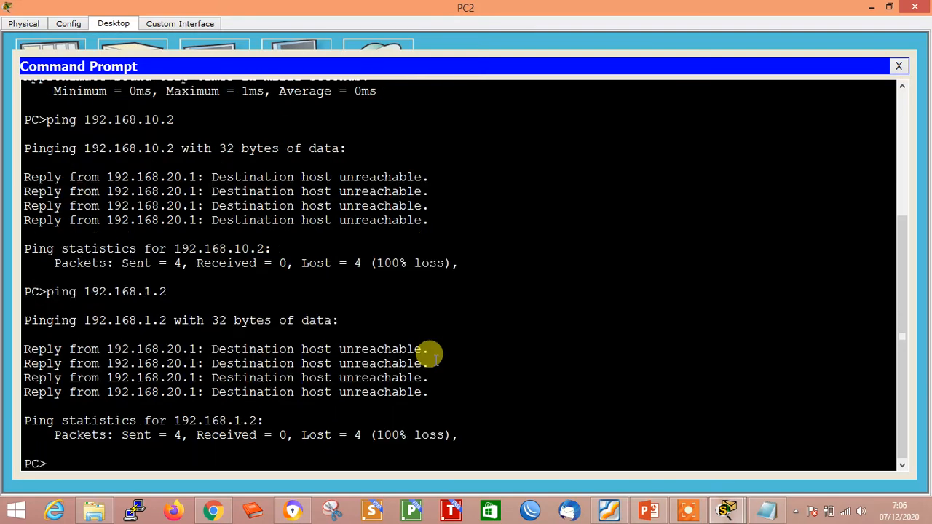
{"action": "key", "text": "Up"}
{"action": "key", "text": "Return"}
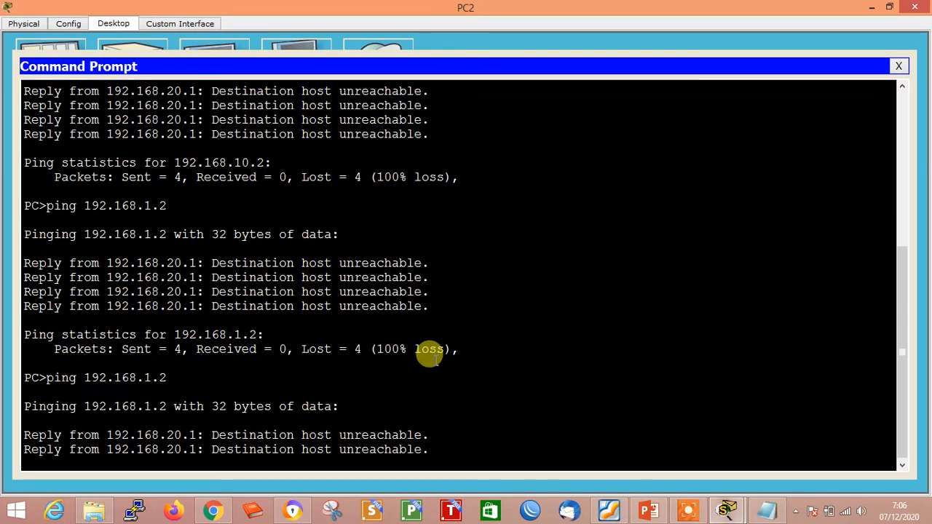
{"action": "key", "text": "ctrl+c"}
Ping 192.168.10.2 in the other LAN from PC2's command prompt.
{"action": "key", "text": "Up"}
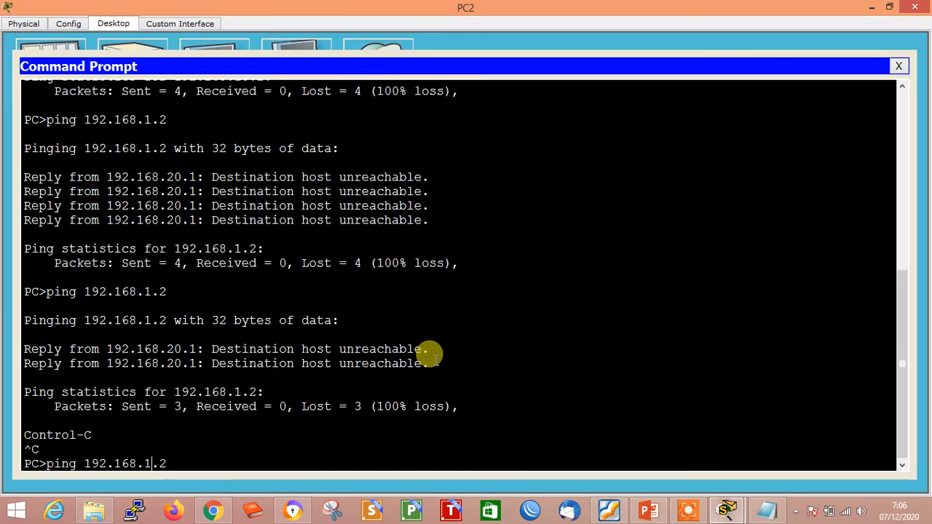
{"action": "type", "text": "0"}
{"action": "key", "text": "Return"}
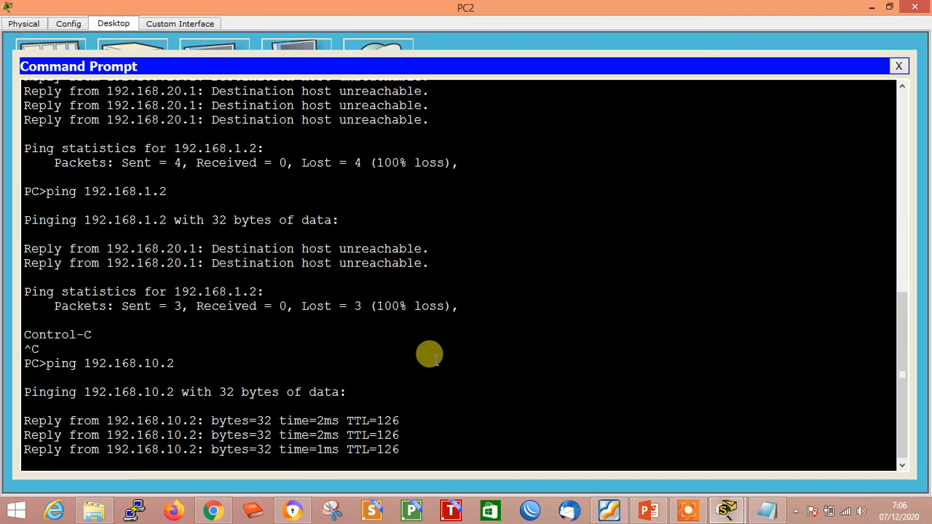
Ping 192.168.10.3 from PC2, and close its command prompt and device window.
{"action": "key", "text": "Up"}
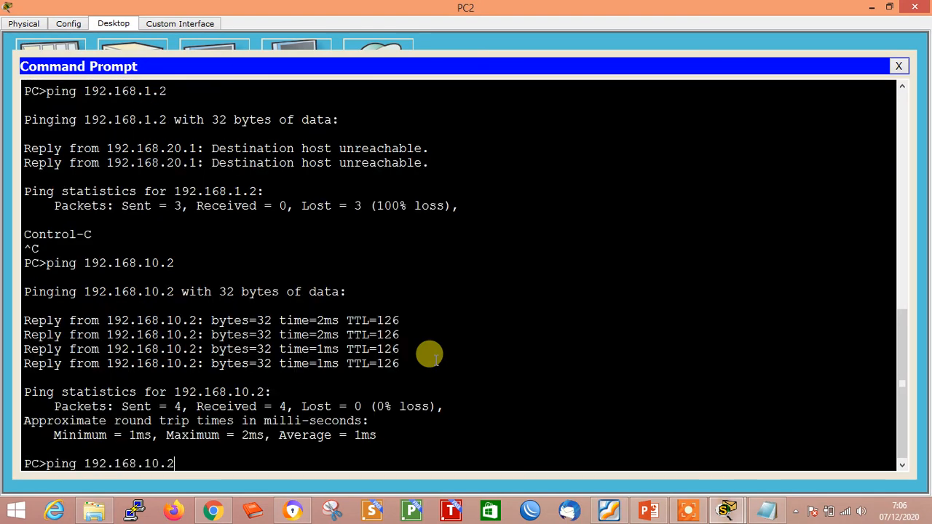
{"action": "key", "text": "BackSpace"}
{"action": "type", "text": "3"}
{"action": "key", "text": "Return"}
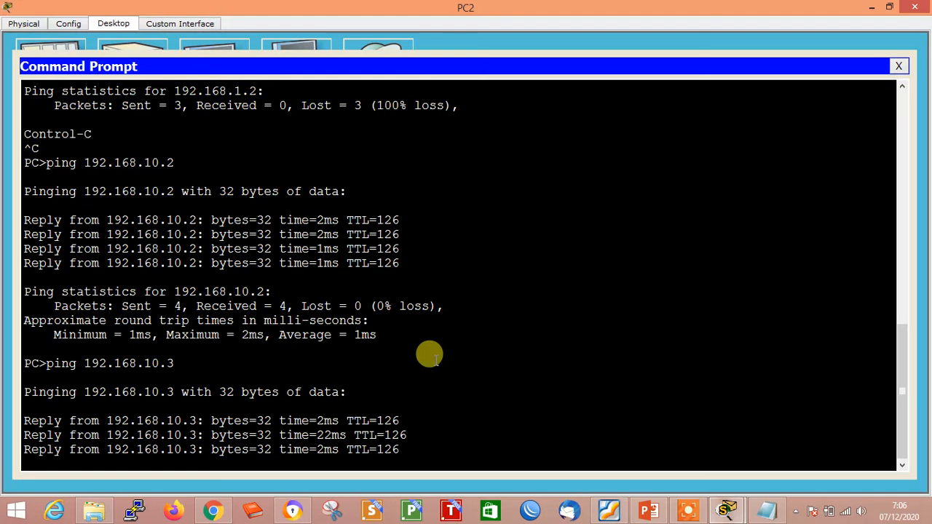
{"action": "left_click", "coordinate": [900, 65]}
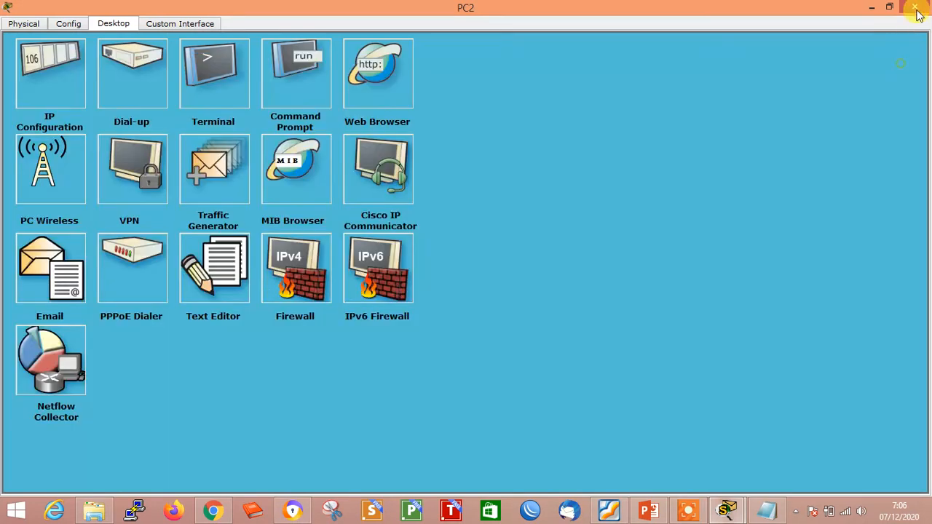
{"action": "left_click", "coordinate": [916, 11]}
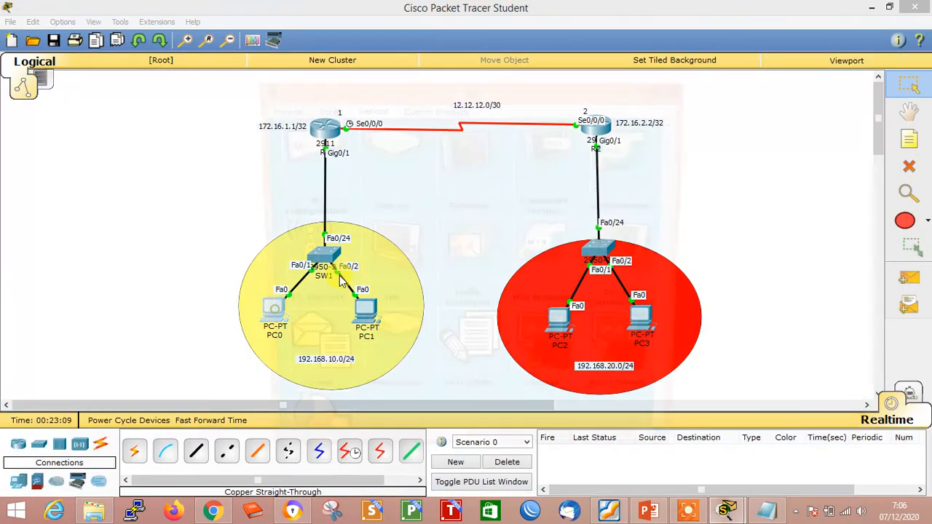
Ping 192.168.20.2 in the other LAN from PC0's command prompt, with the device window maximized.
{"action": "left_click", "coordinate": [275, 311]}
{"action": "left_click", "coordinate": [539, 153]}
{"action": "type", "text": "pi"}
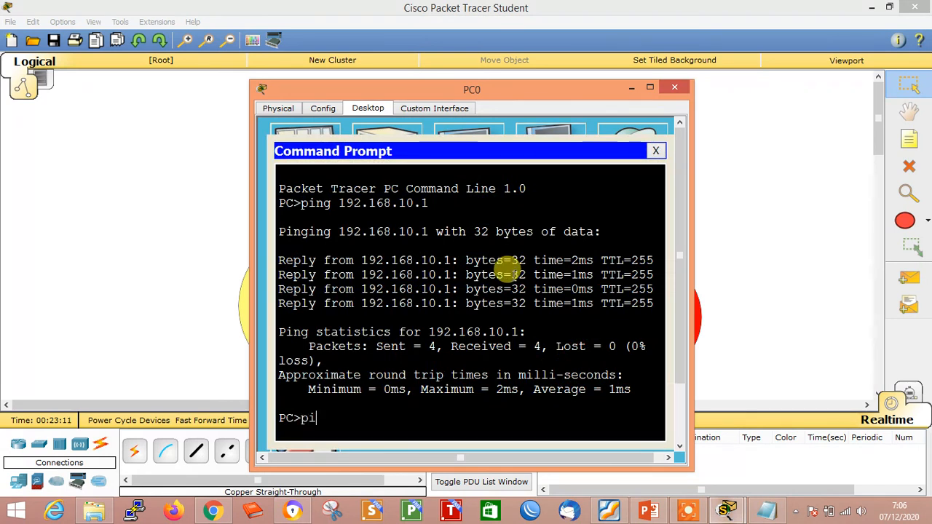
{"action": "type", "text": "ng 192.1689"}
{"action": "type", "text": "0.2"}
{"action": "key", "text": "Return"}
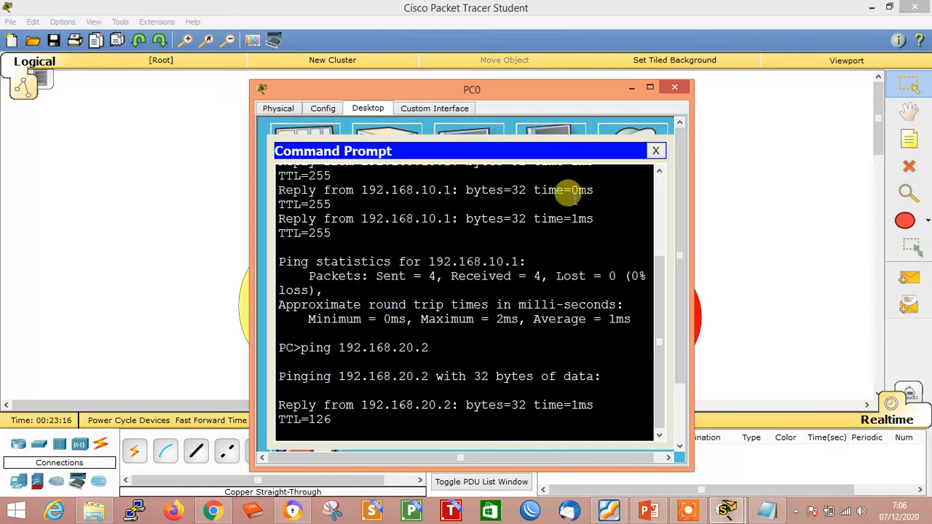
{"action": "left_click", "coordinate": [650, 88]}
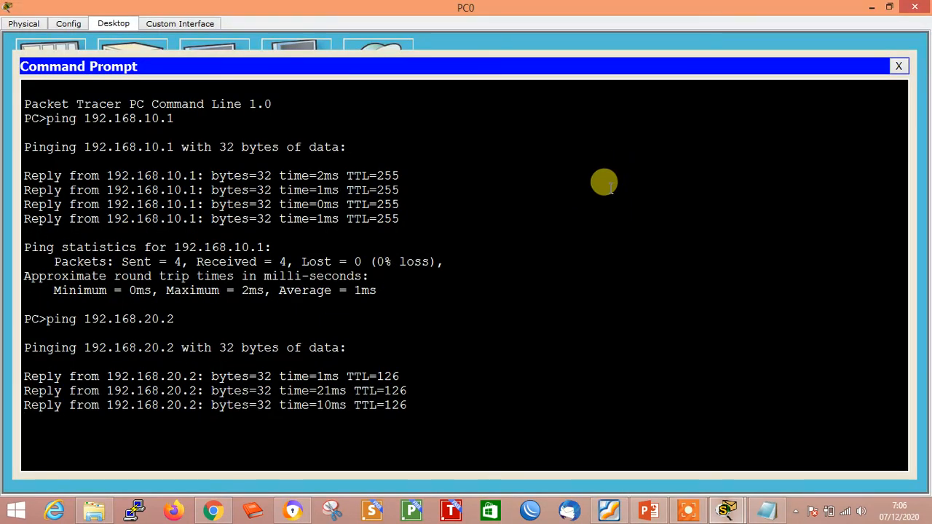
Ping 192.168.20.3 from PC0, and close its command prompt and device window.
{"action": "key", "text": "Up"}
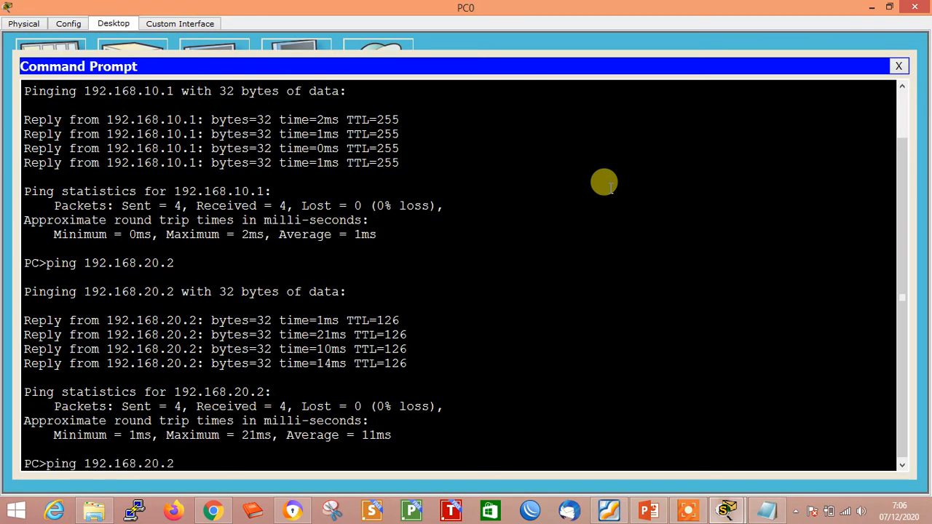
{"action": "key", "text": "BackSpace"}
{"action": "type", "text": "3"}
{"action": "key", "text": "Return"}
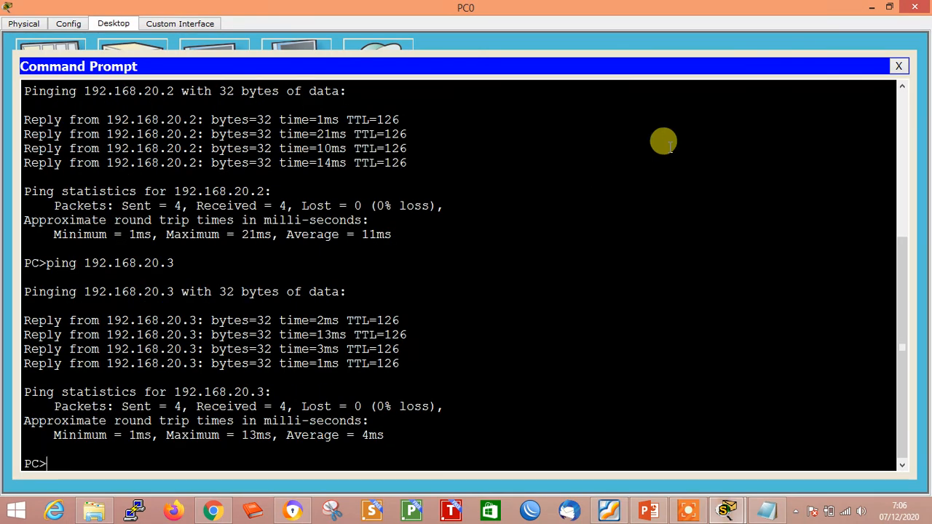
{"action": "left_click", "coordinate": [903, 69]}
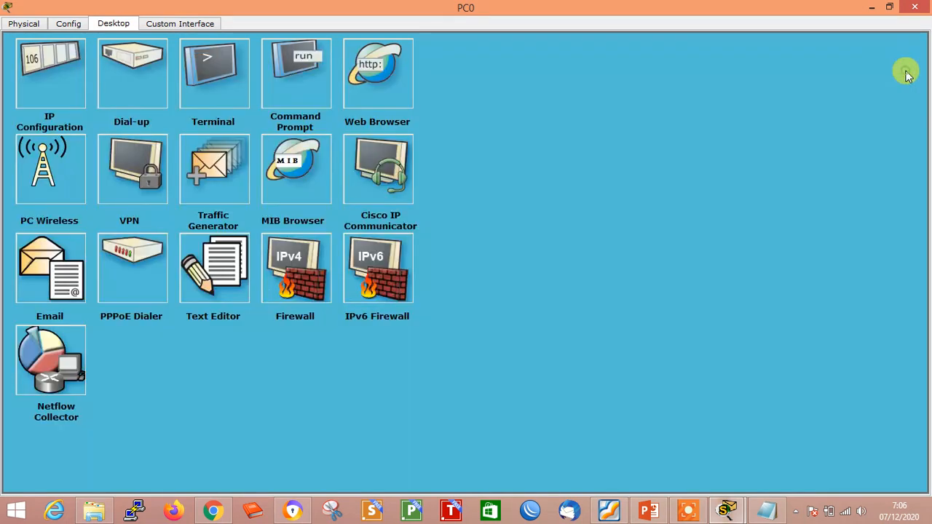
{"action": "left_click", "coordinate": [915, 7]}
{"action": "scroll", "coordinate": [599, 276], "scroll_direction": "down", "scroll_amount": 3}
{"action": "scroll", "coordinate": [599, 275], "scroll_direction": "down", "scroll_amount": 5}
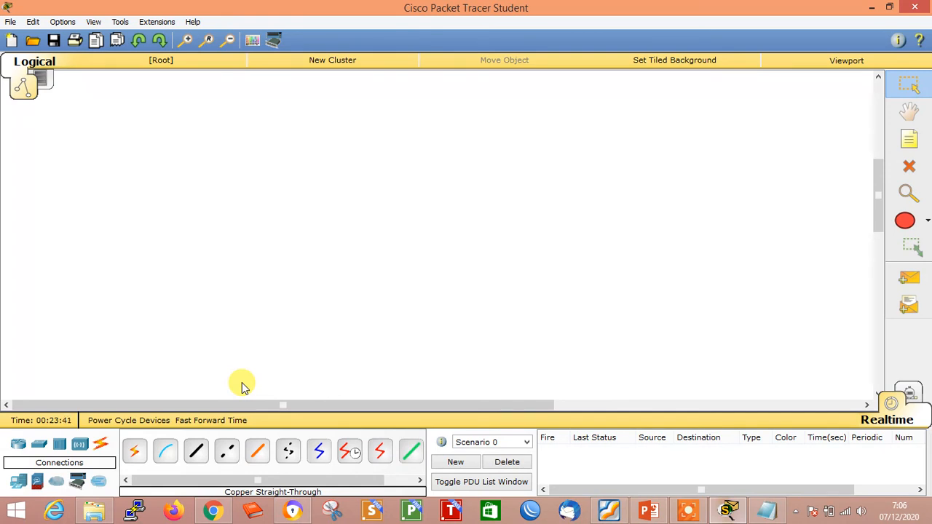
{"action": "left_click", "coordinate": [685, 513]}
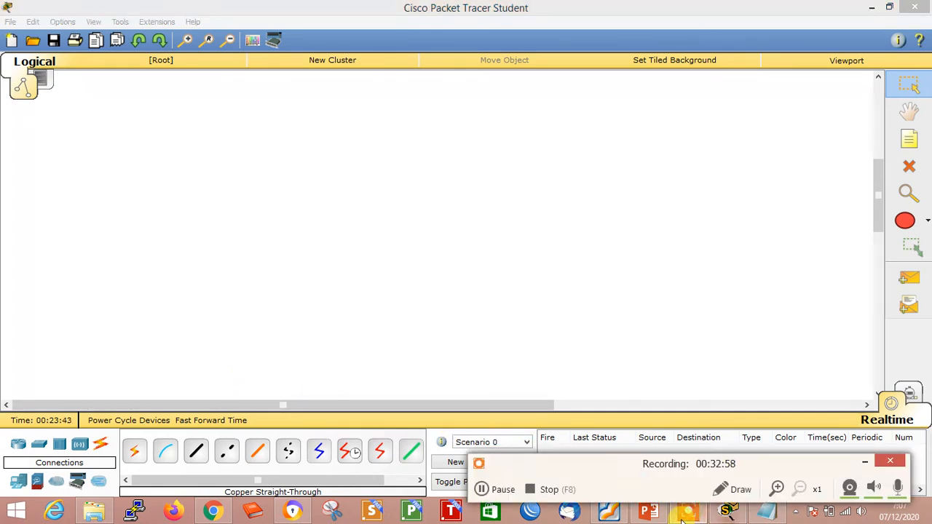